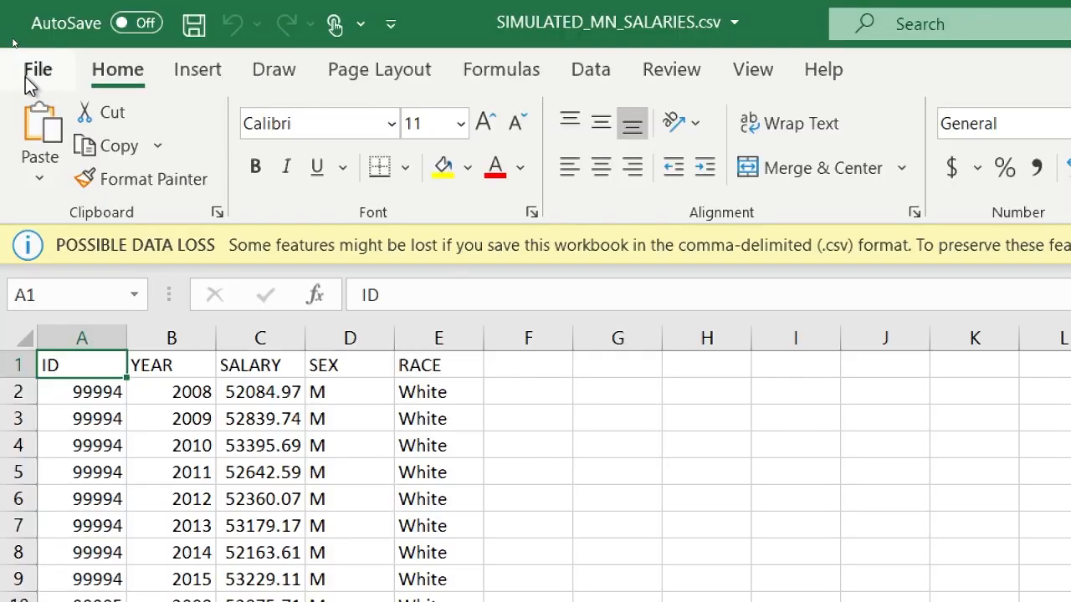
# Save SIMULATED_MN_SALARIES.csv as an Excel Workbook (*.xlsx) in the Unit 6 folder of 20213-DSCI2000-Student, replacing the existing file.
pyautogui.click(34, 72)
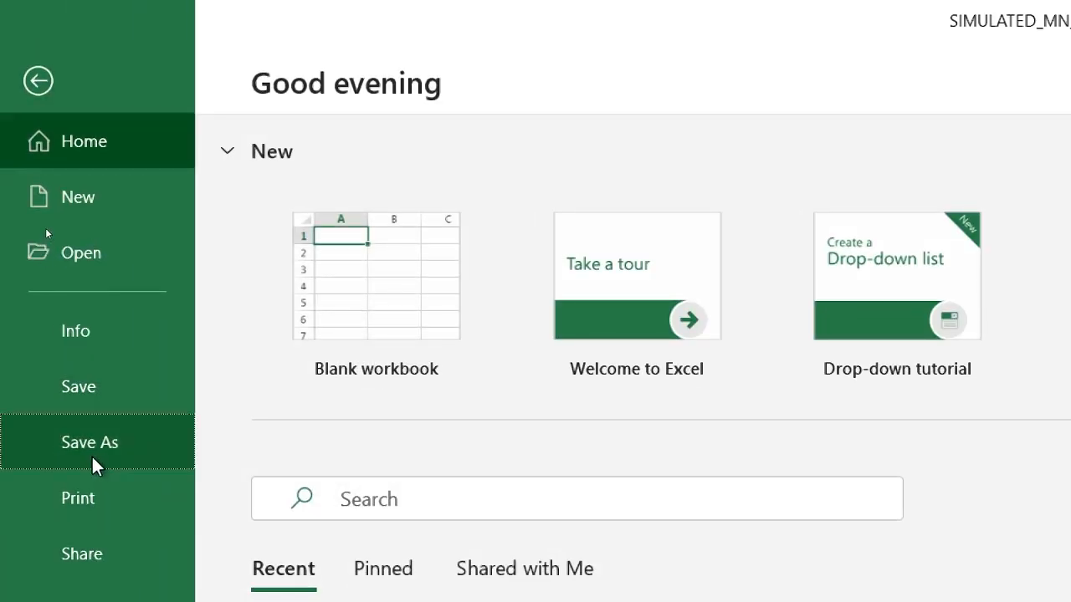
pyautogui.click(91, 456)
pyautogui.click(452, 493)
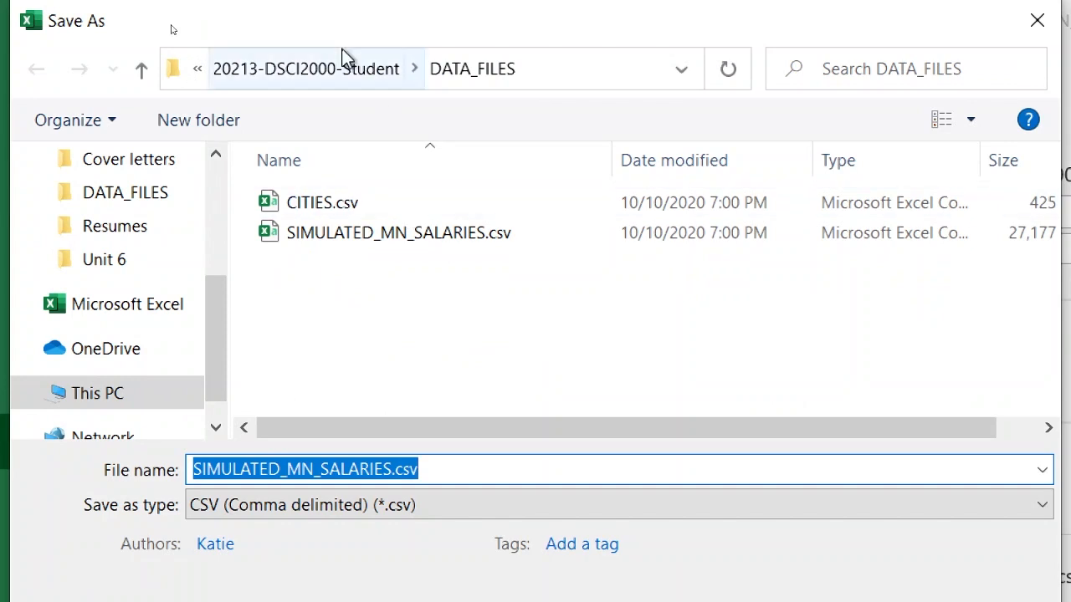
pyautogui.click(351, 68)
pyautogui.scroll(-1, 351, 378)
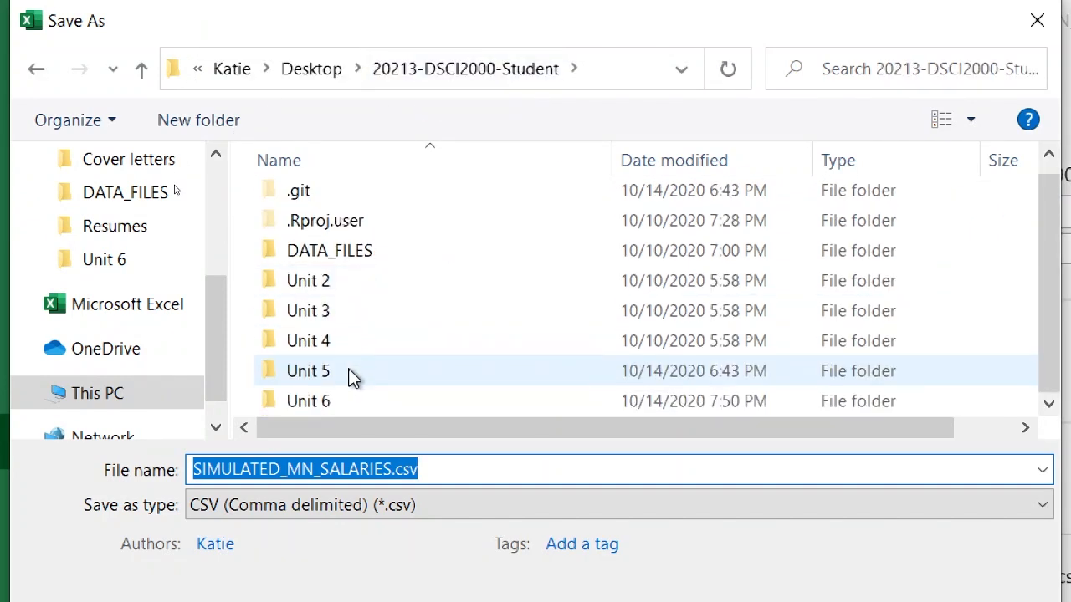
pyautogui.doubleClick(354, 402)
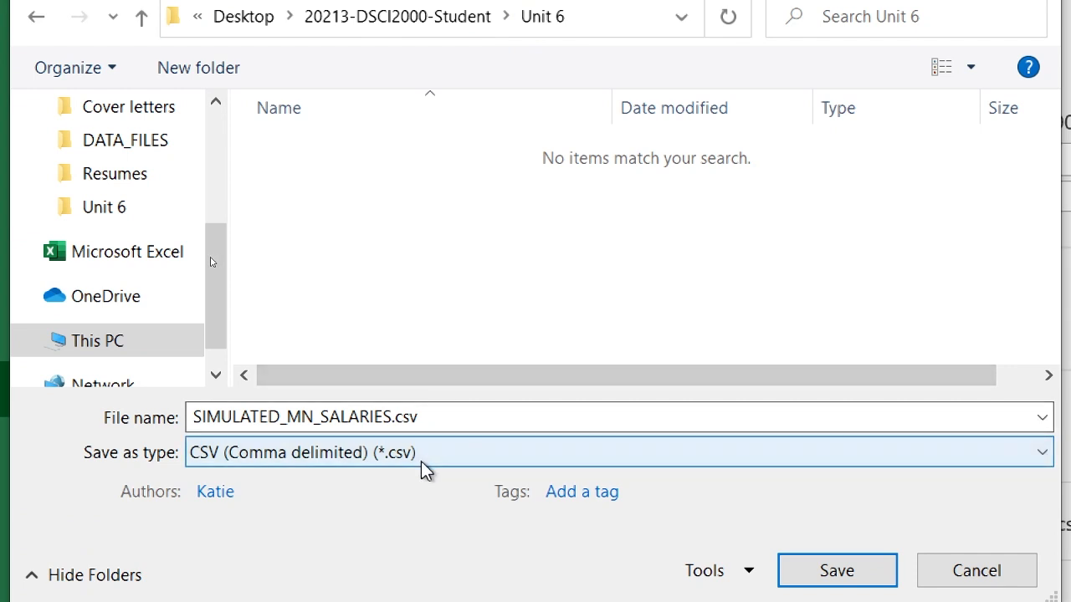
pyautogui.click(421, 461)
pyautogui.click(414, 481)
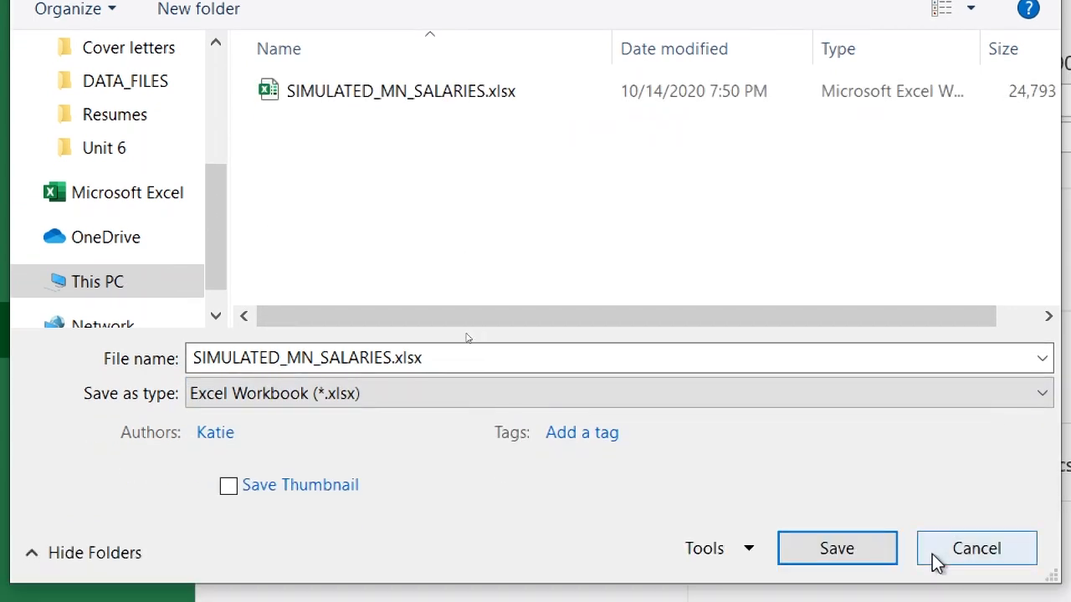
pyautogui.click(878, 598)
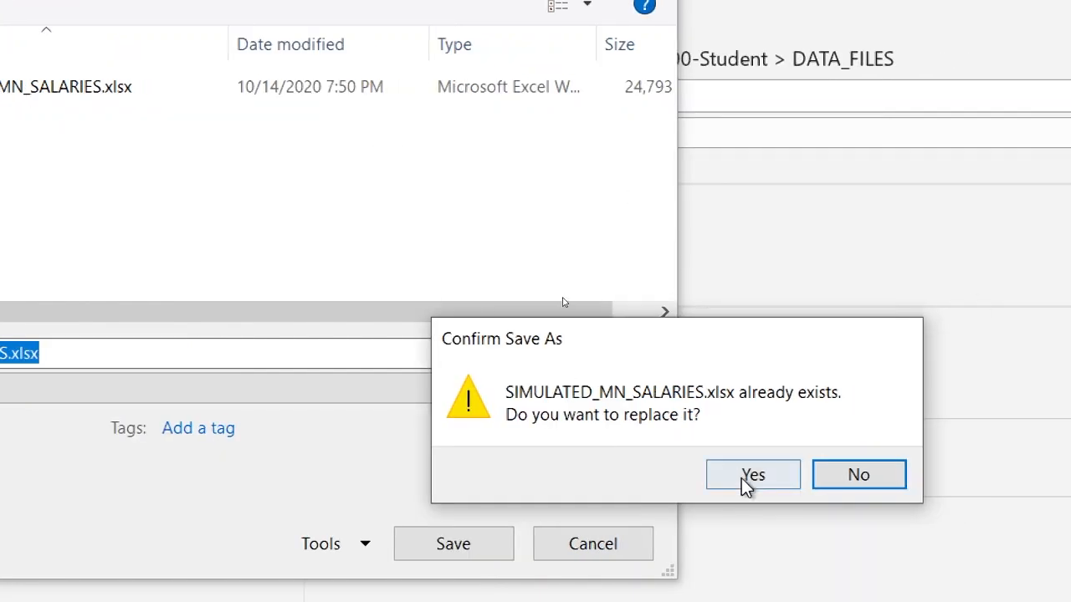
pyautogui.click(751, 475)
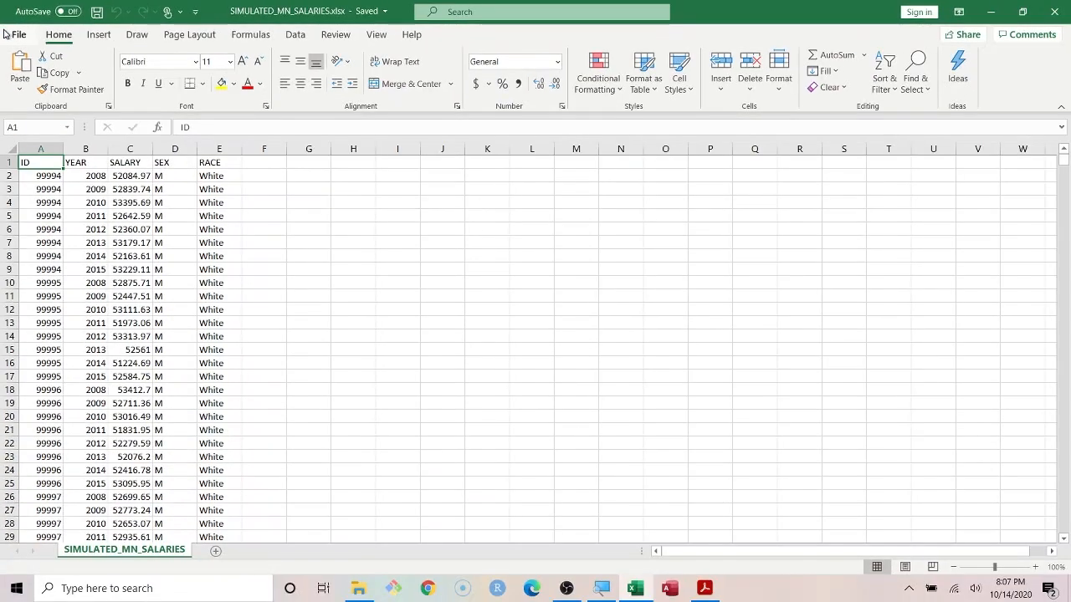
# Open CITIES.csv from the DATA_FILES folder and save it as the Excel Workbook CITIES.xlsx in the Unit 6 folder.
pyautogui.click(368, 592)
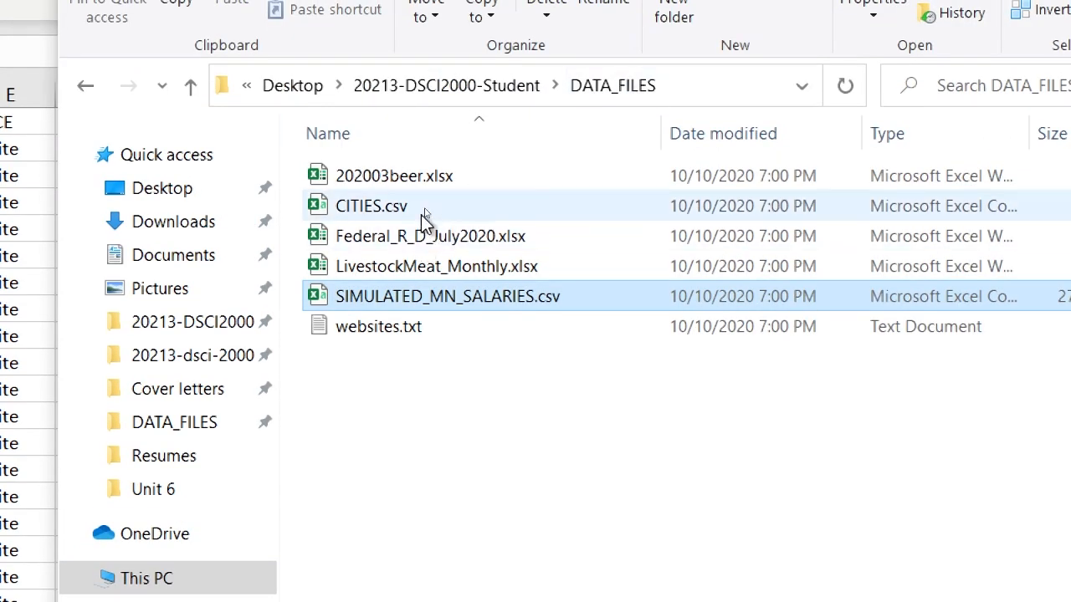
pyautogui.doubleClick(421, 209)
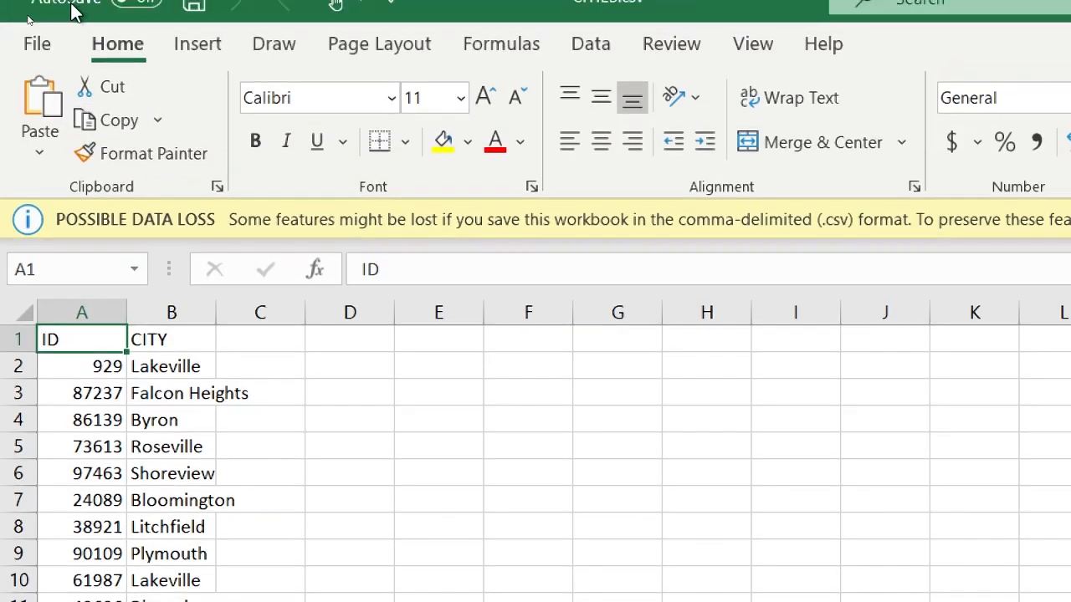
pyautogui.click(40, 44)
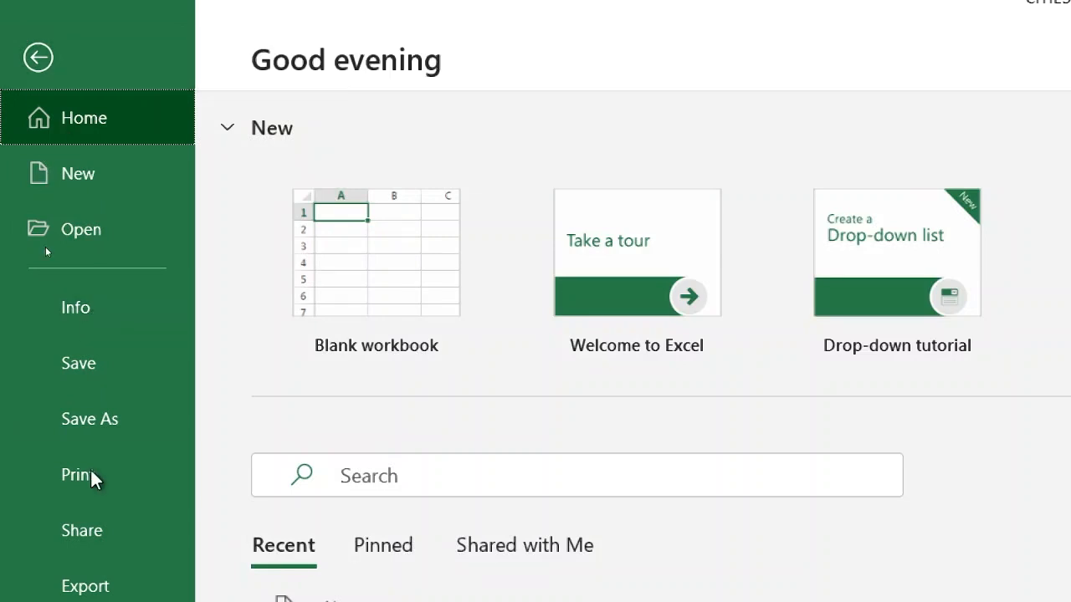
pyautogui.click(85, 429)
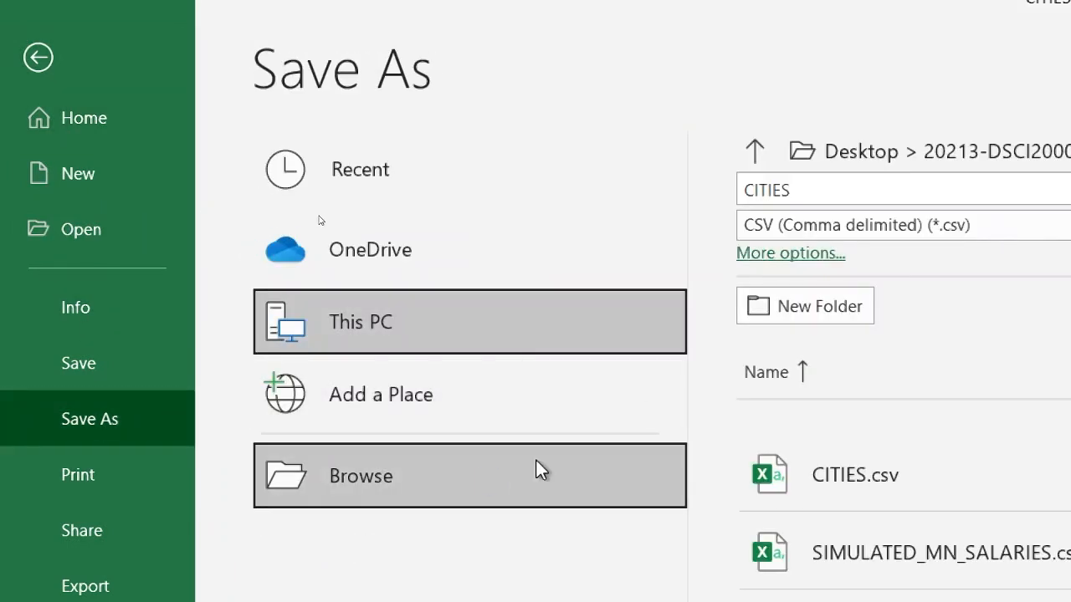
pyautogui.click(535, 464)
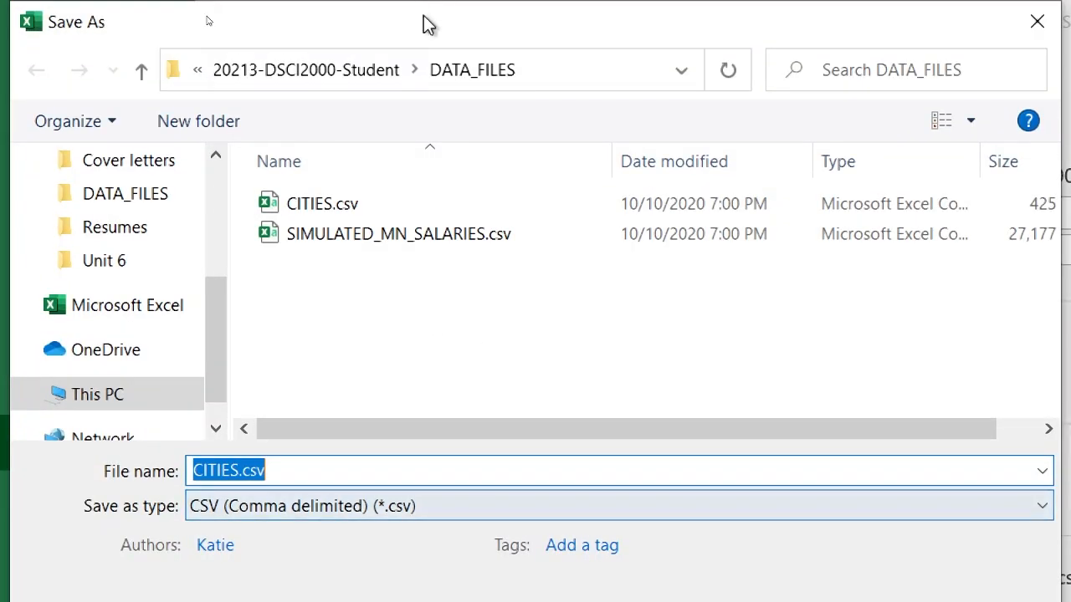
pyautogui.click(368, 73)
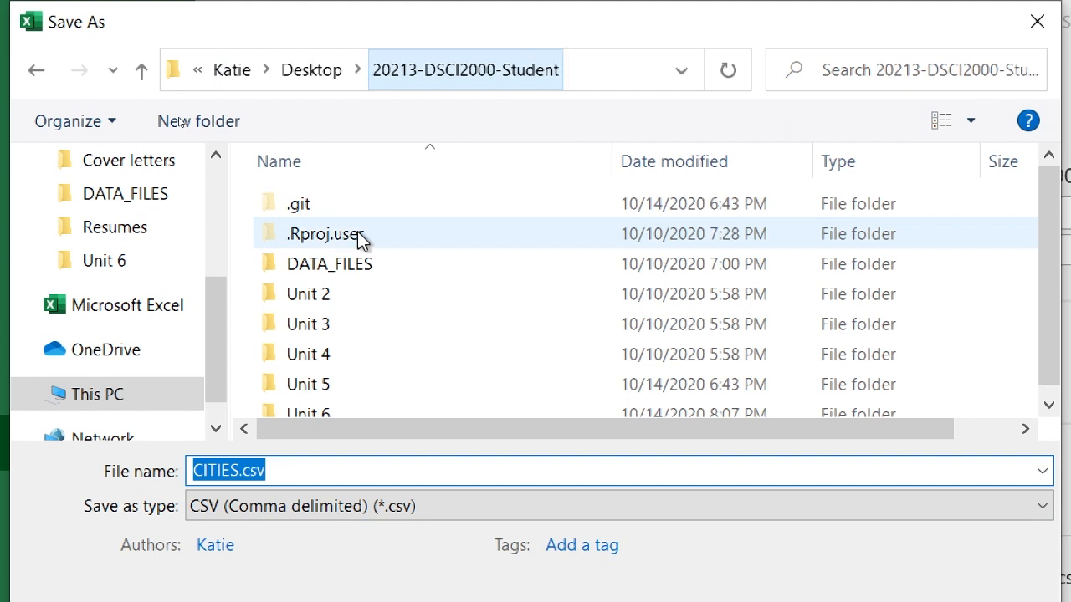
pyautogui.click(340, 411)
pyautogui.doubleClick(338, 408)
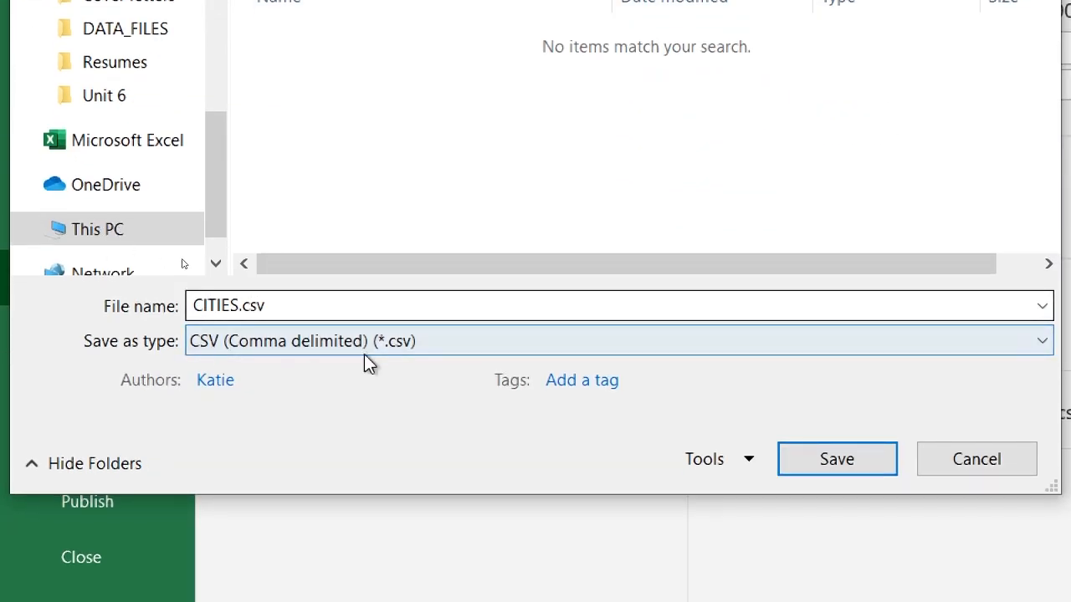
pyautogui.click(364, 508)
pyautogui.scroll(6, 359, 368)
pyautogui.click(358, 370)
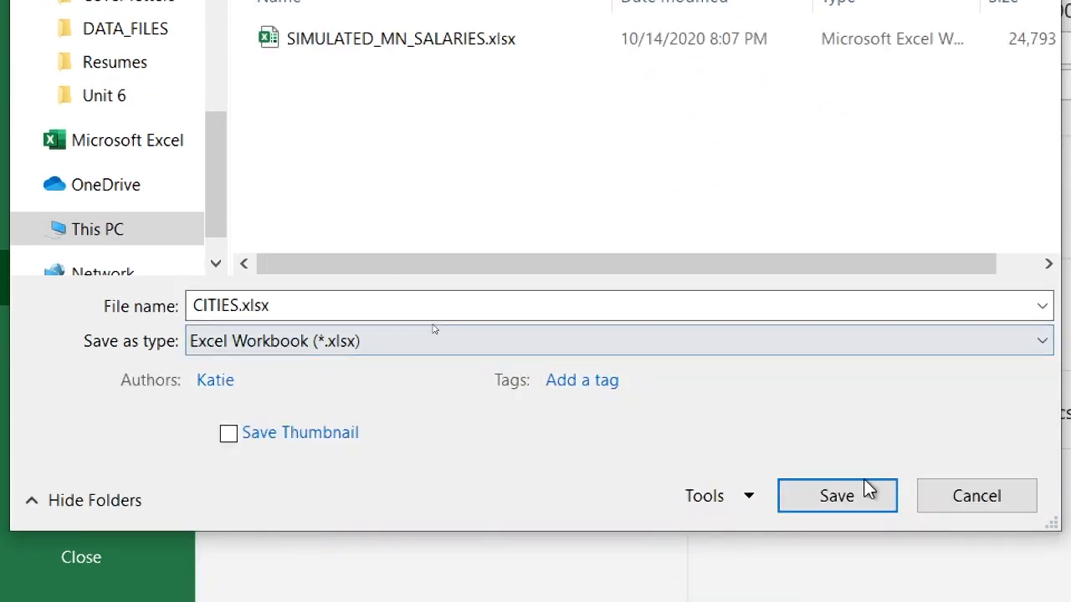
pyautogui.click(836, 496)
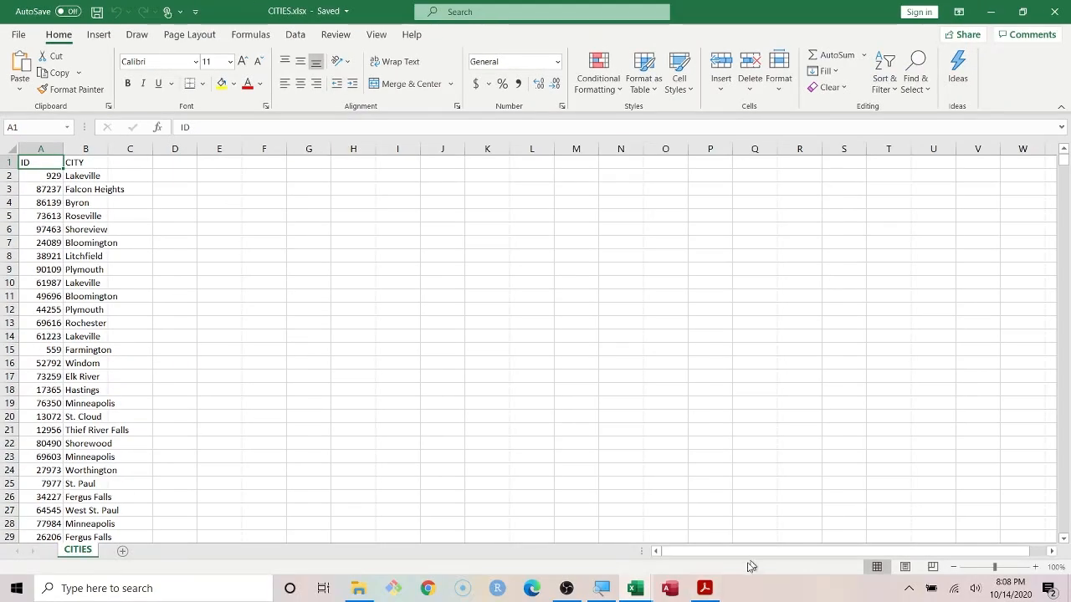
# Check the worksheet-joining slide in Adobe Acrobat Reader, then move the CITIES worksheet into the SIMULATED_MN_SALARIES workbook after its existing sheet.
pyautogui.click(704, 588)
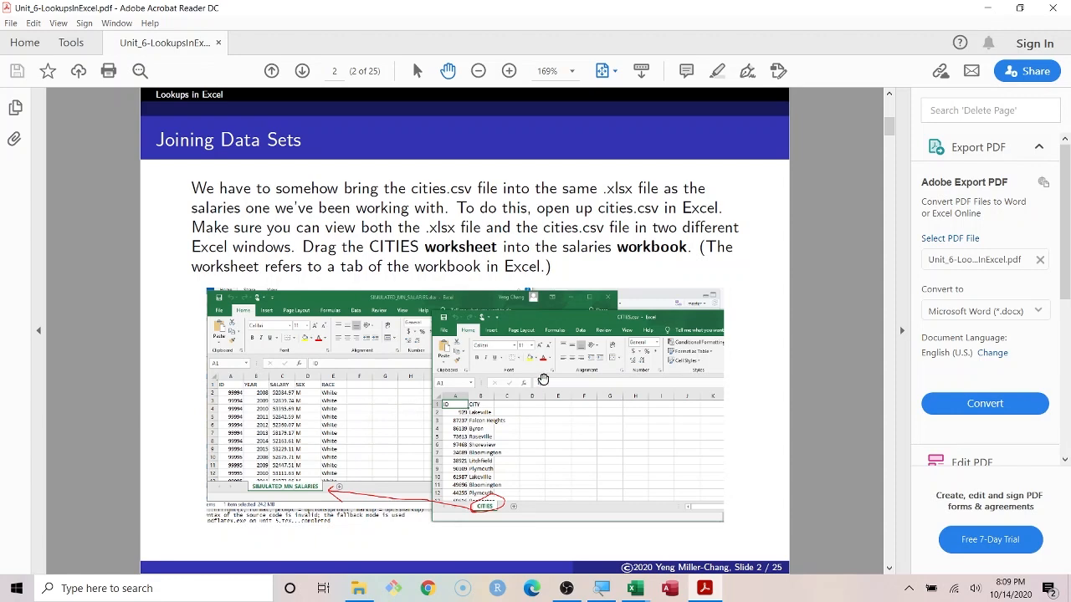
pyautogui.click(634, 588)
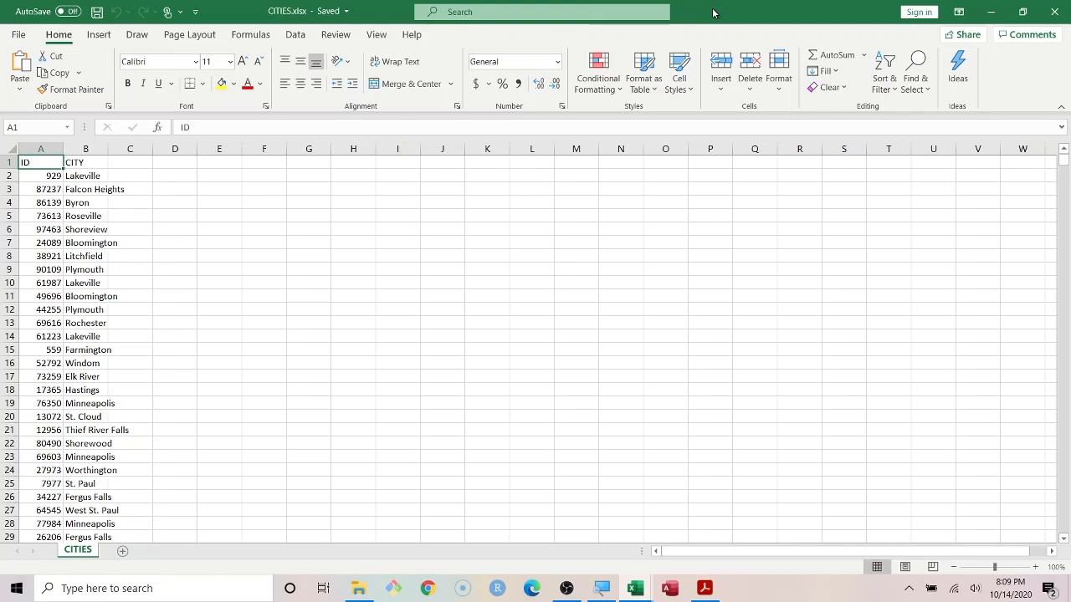
pyautogui.doubleClick(717, 12)
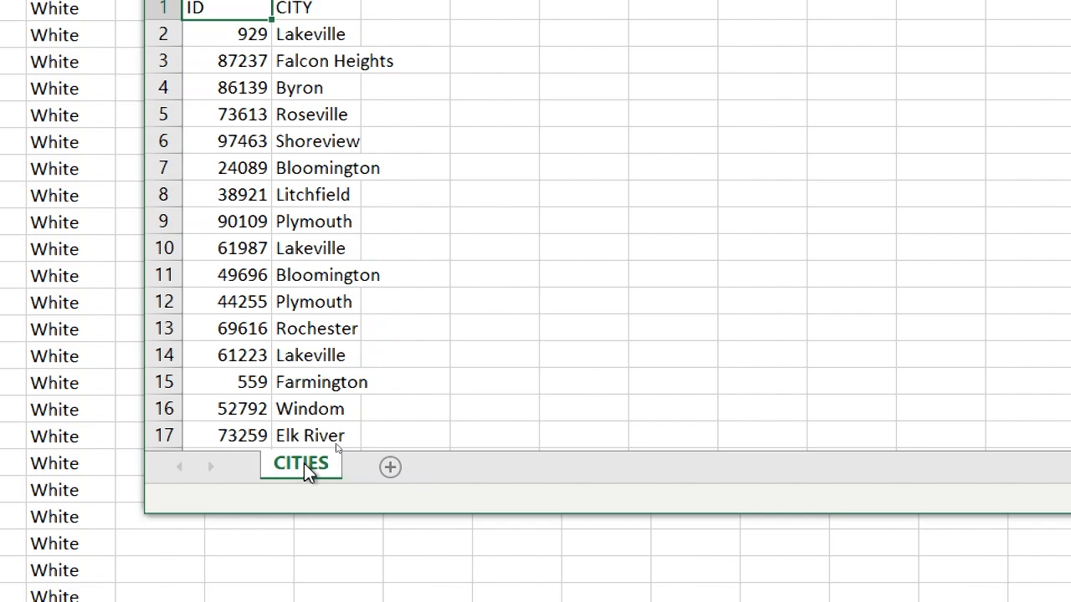
pyautogui.moveTo(304, 465)
pyautogui.mouseDown()
pyautogui.moveTo(28, 490)
pyautogui.moveTo(12, 574)
pyautogui.moveTo(34, 594)
pyautogui.moveTo(405, 479)
pyautogui.moveTo(334, 510)
pyautogui.moveTo(354, 510)
pyautogui.mouseUp()
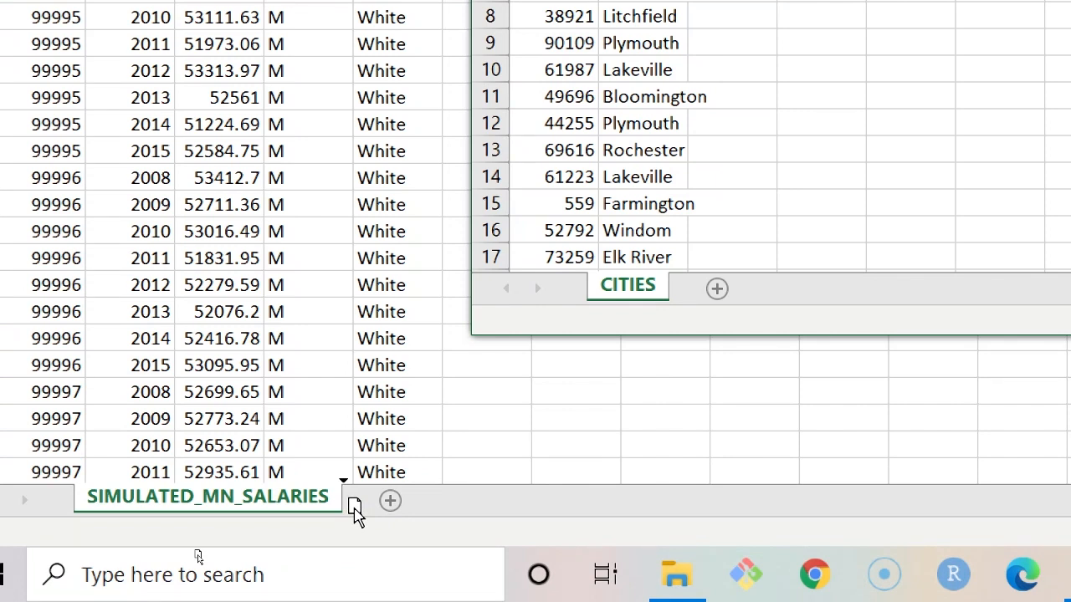
pyautogui.moveTo(354, 510); pyautogui.dragTo(357, 511)
pyautogui.moveTo(358, 511); pyautogui.dragTo(359, 512)
pyautogui.moveTo(359, 511); pyautogui.dragTo(358, 512)
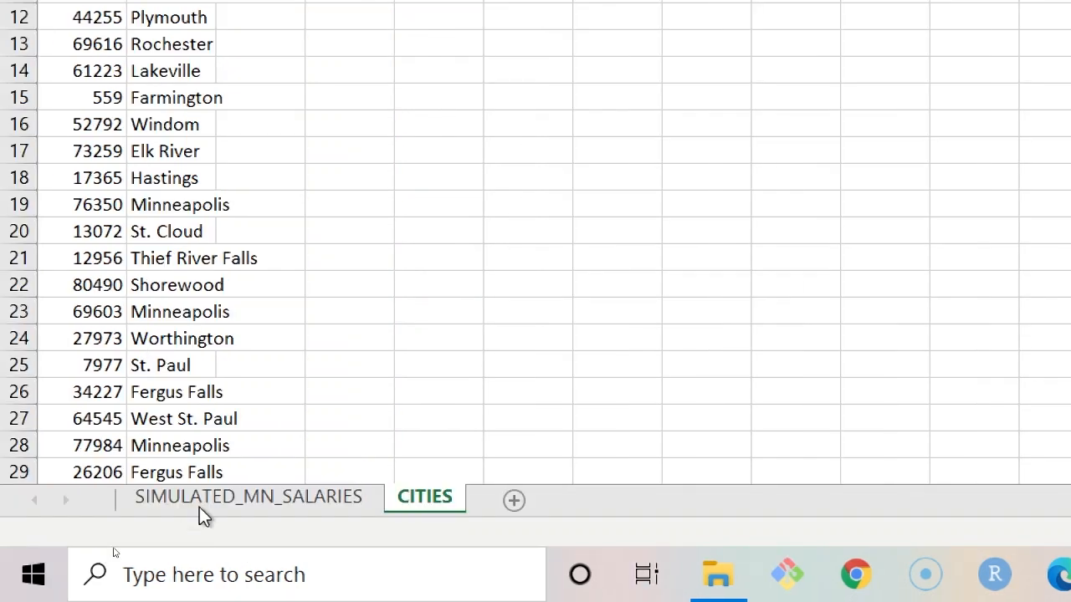
# Compare the contents of the SIMULATED_MN_SALARIES and CITIES worksheets in the combined workbook.
pyautogui.click(260, 502)
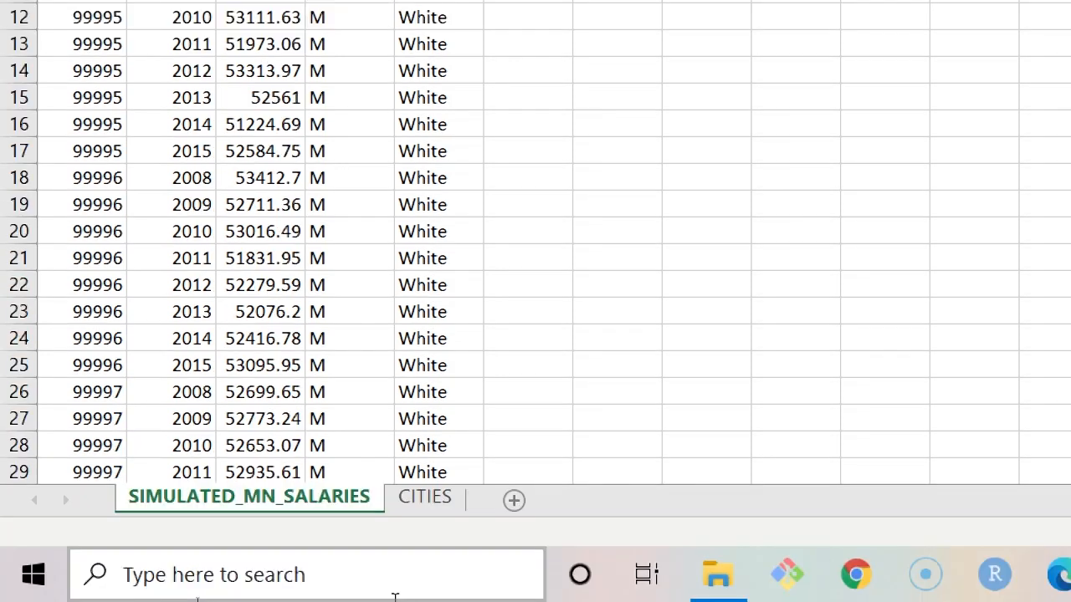
pyautogui.click(439, 500)
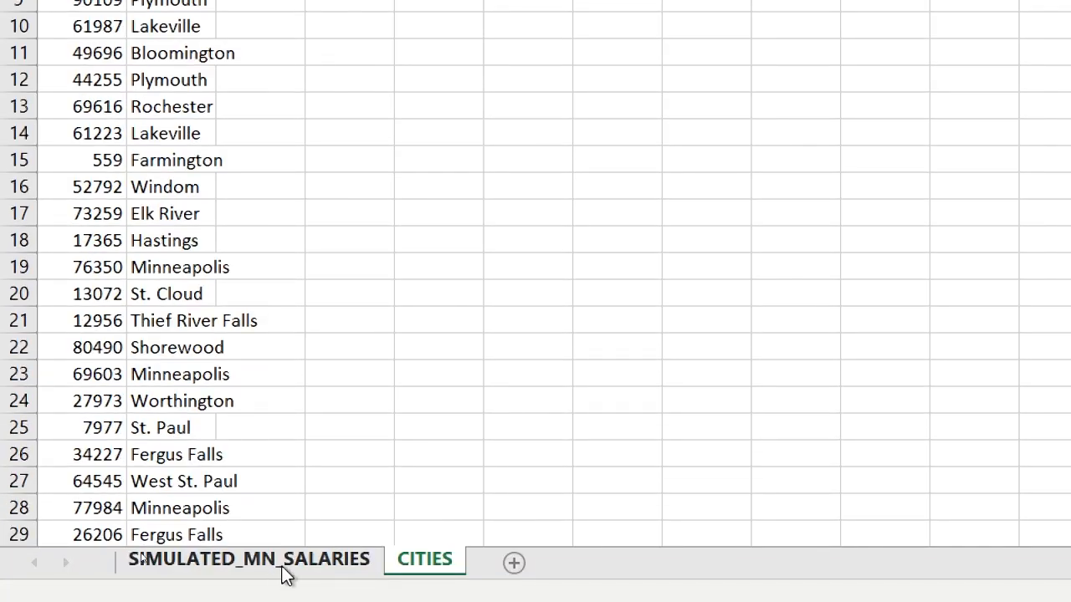
pyautogui.click(285, 575)
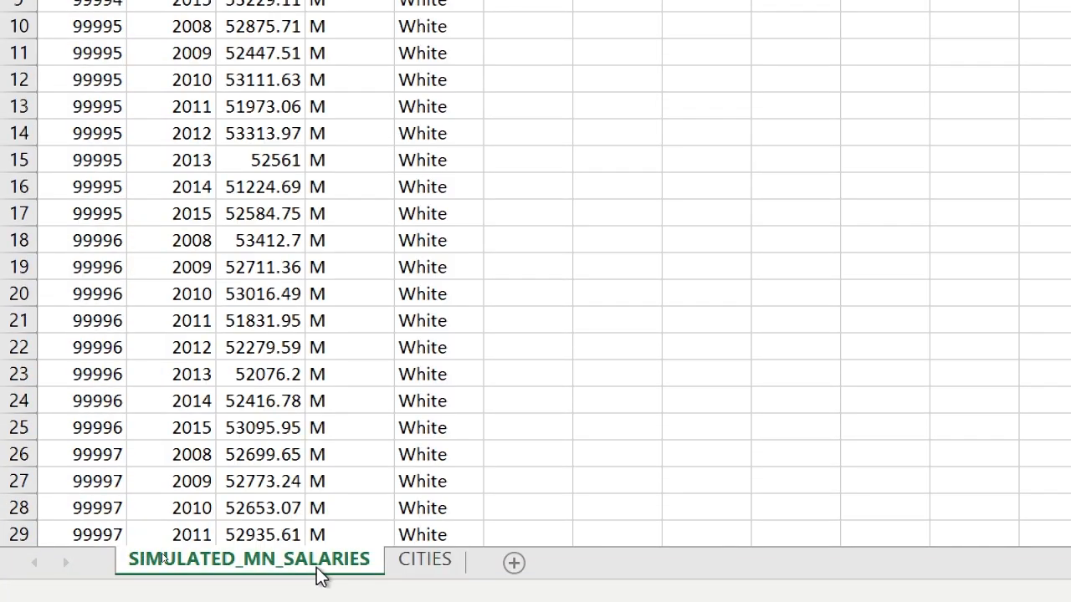
pyautogui.click(426, 566)
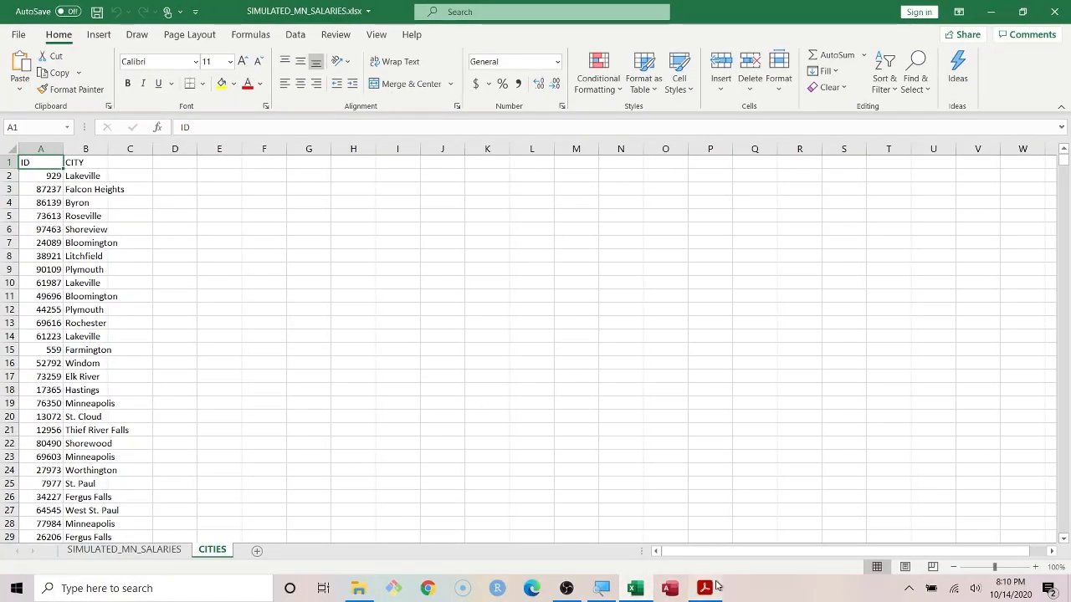
# Read the Joining Data Sets slides in Adobe Acrobat Reader through the VLOOKUP instructions on slide 6, referring to the Excel workbook.
pyautogui.click(710, 587)
pyautogui.press('Right')
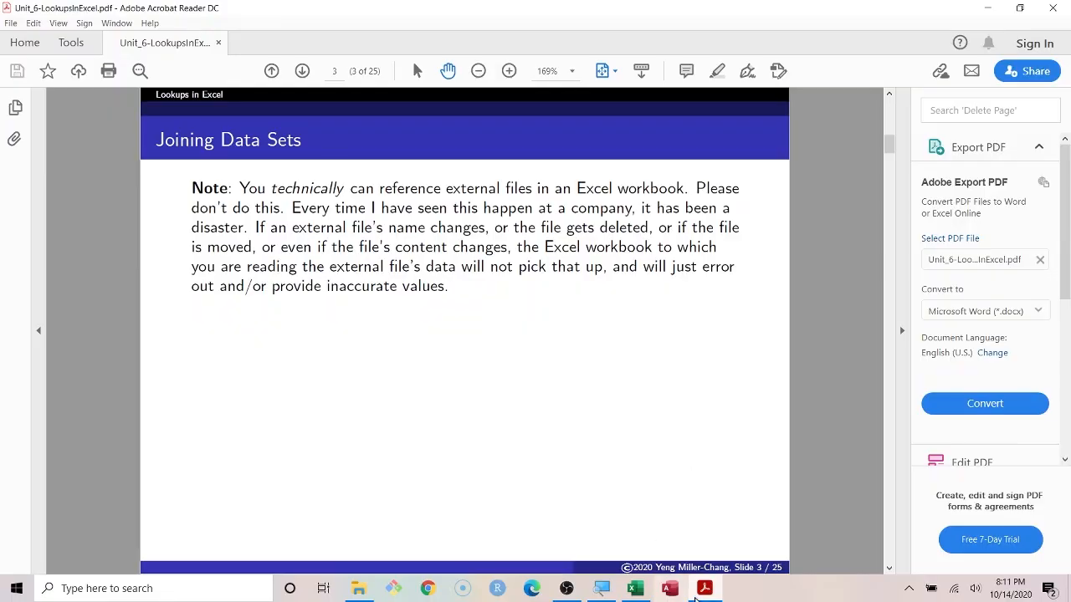
pyautogui.click(638, 588)
pyautogui.press('super+plus')
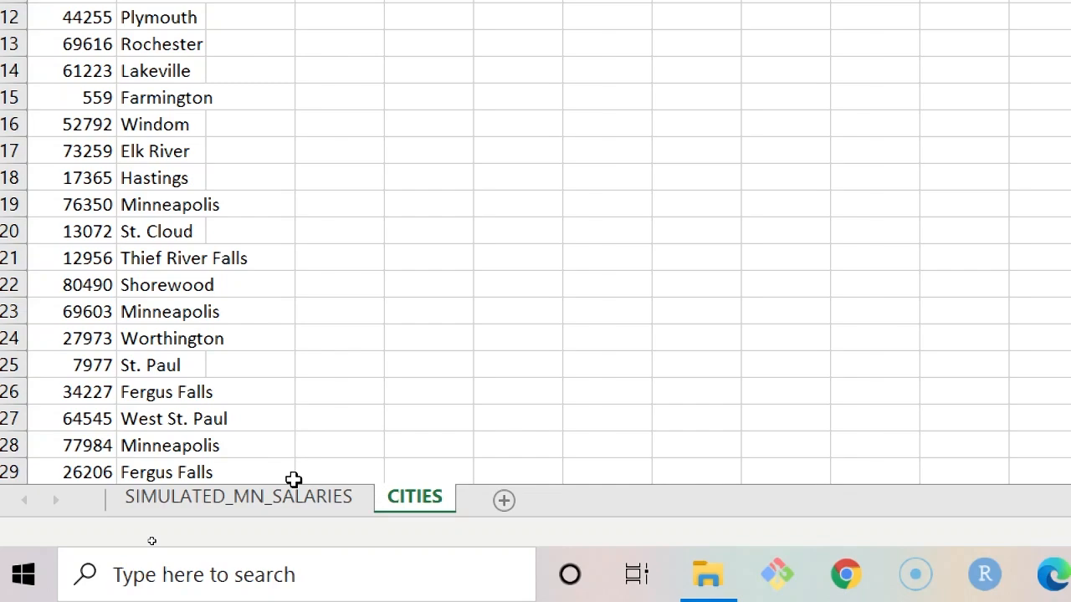
pyautogui.press('super+minus')
pyautogui.hotkey('alt', 'Tab')
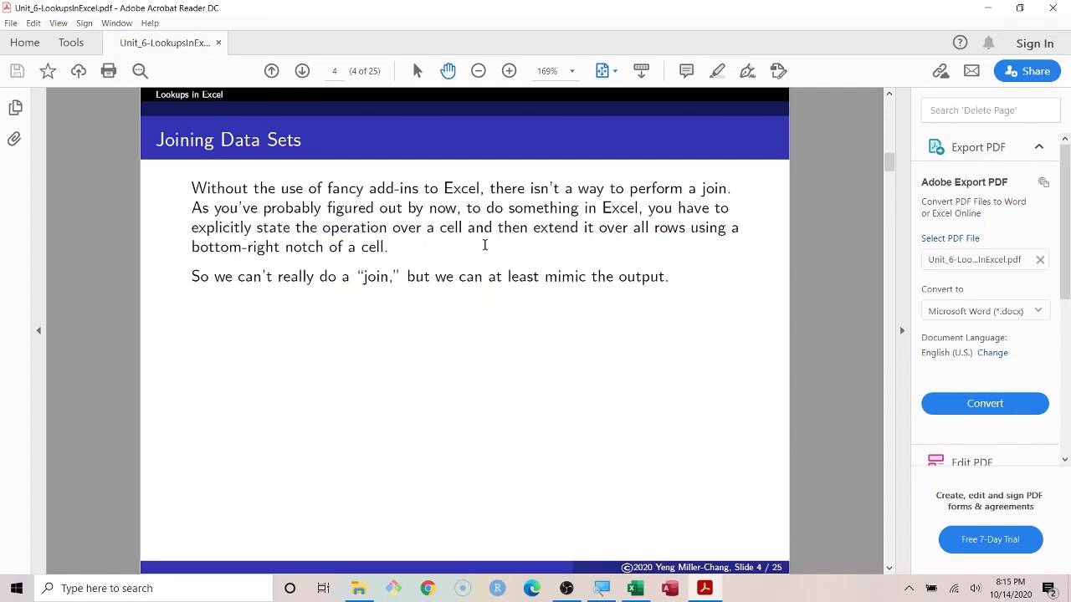
pyautogui.click(635, 588)
pyautogui.scroll(-1, 662, 463)
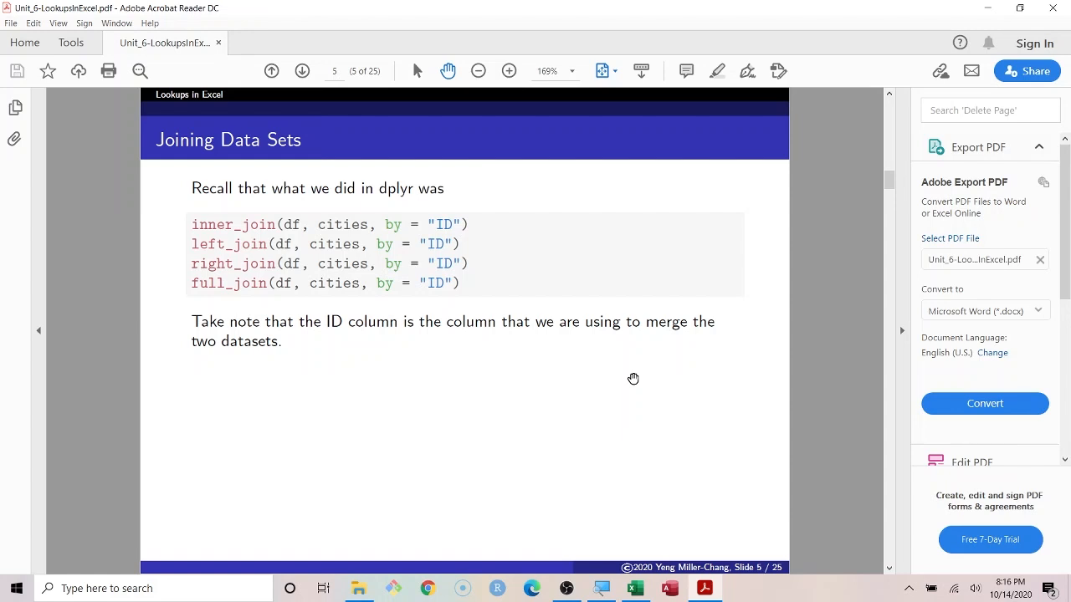
pyautogui.scroll(-1, 716, 368)
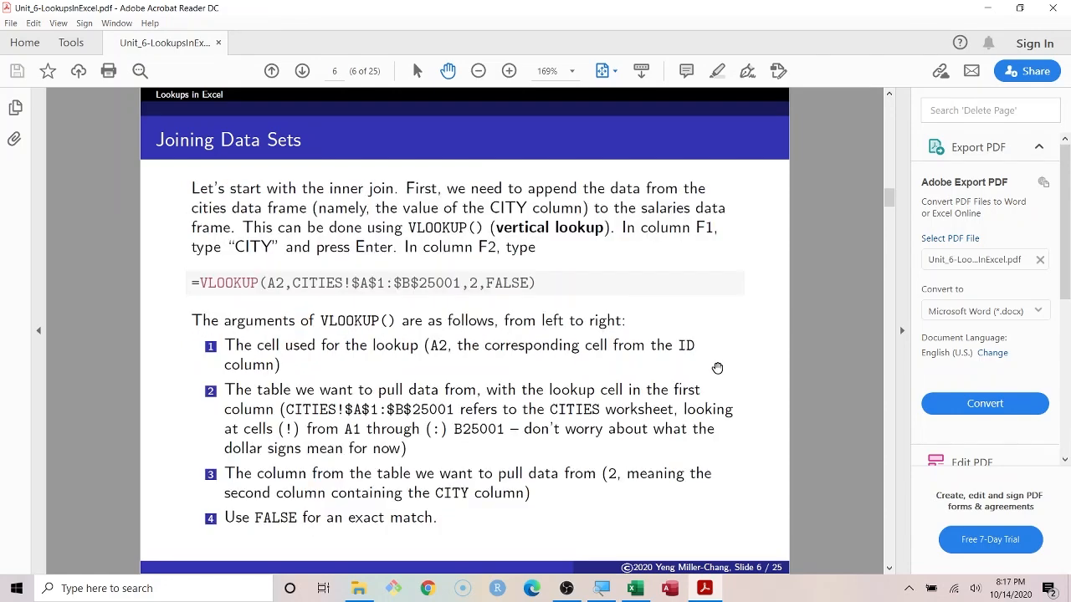
# Return to Excel and enter the column header CITY in cell F1 of the SIMULATED_MN_SALARIES worksheet.
pyautogui.click(704, 588)
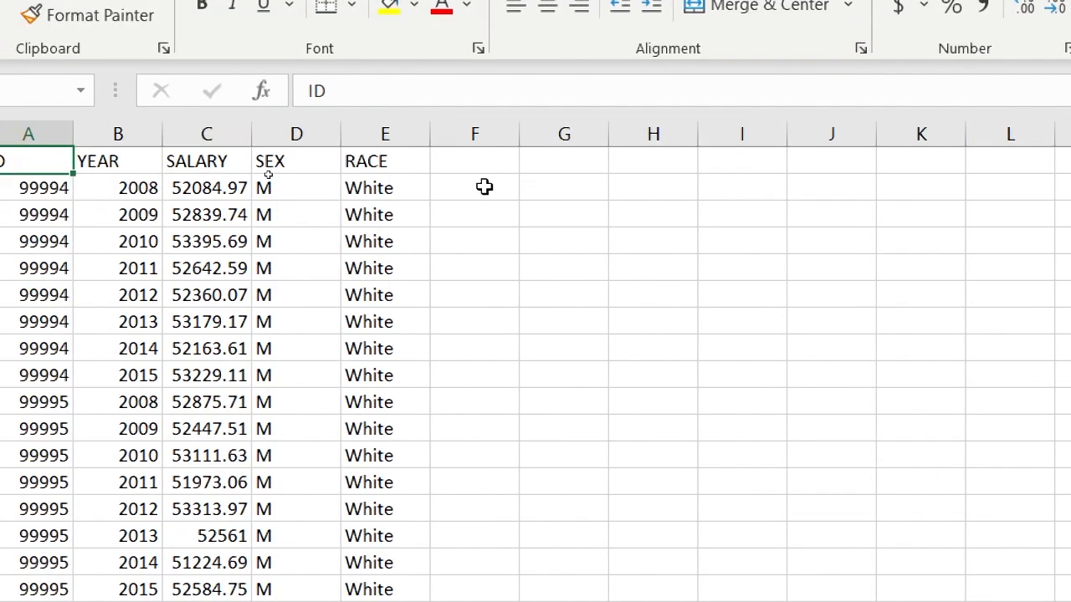
pyautogui.click(456, 159)
pyautogui.write('CIT')
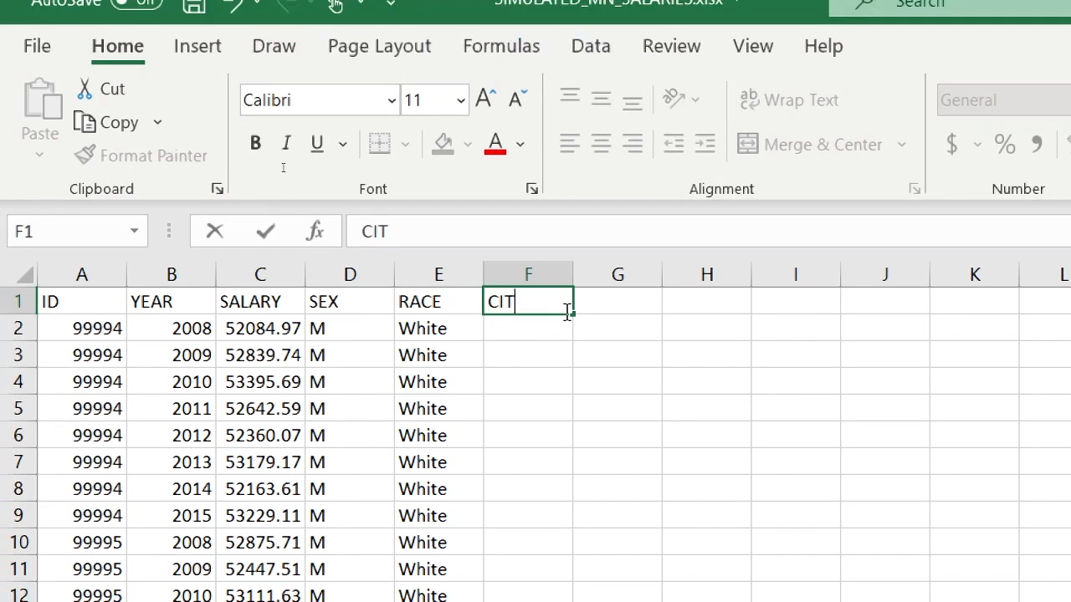
pyautogui.write('Y')
pyautogui.press('Return')
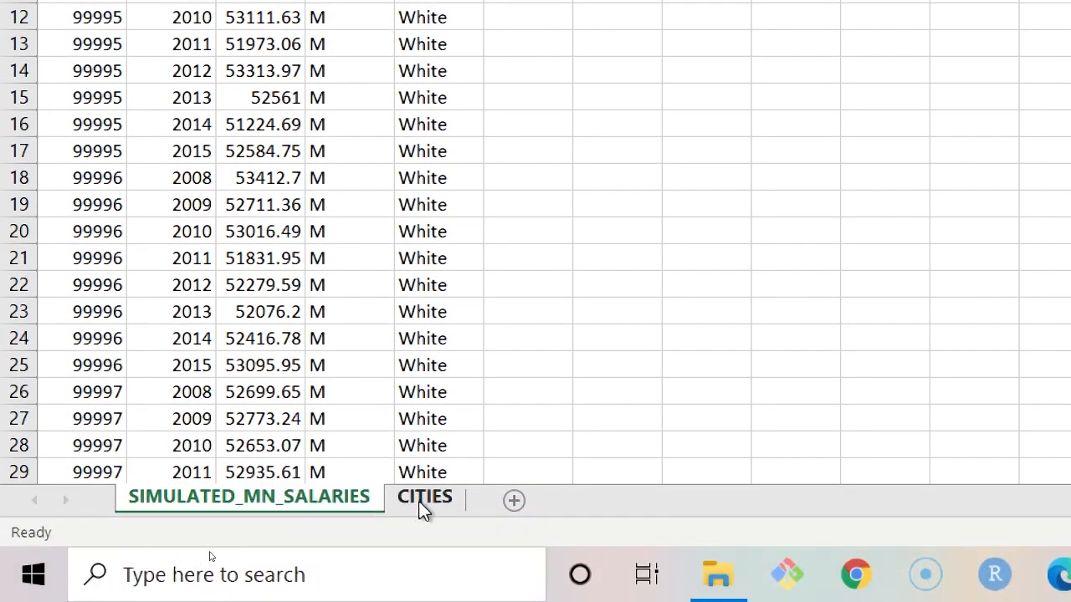
# In cell F2 of the SIMULATED_MN_SALARIES worksheet, begin a VLOOKUP formula with A2 as the lookup value.
pyautogui.click(423, 500)
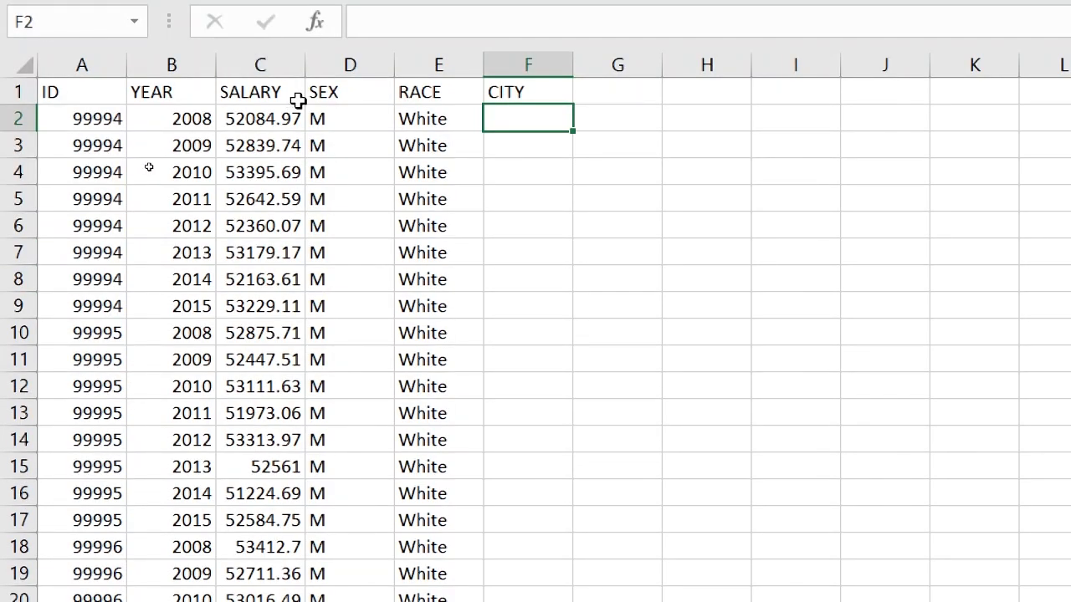
pyautogui.write('=VLOO')
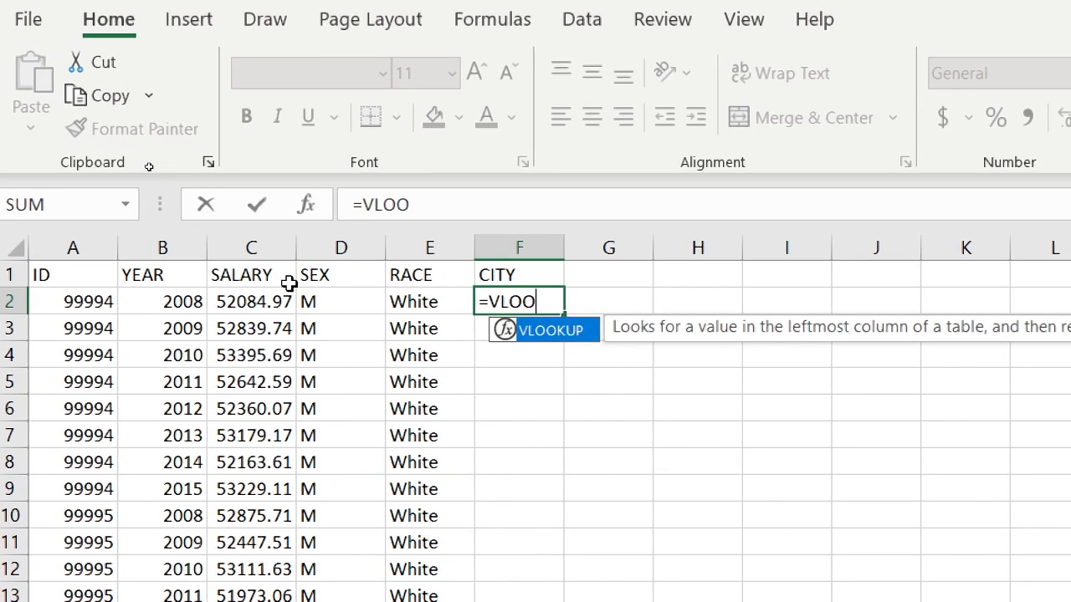
pyautogui.press('Tab')
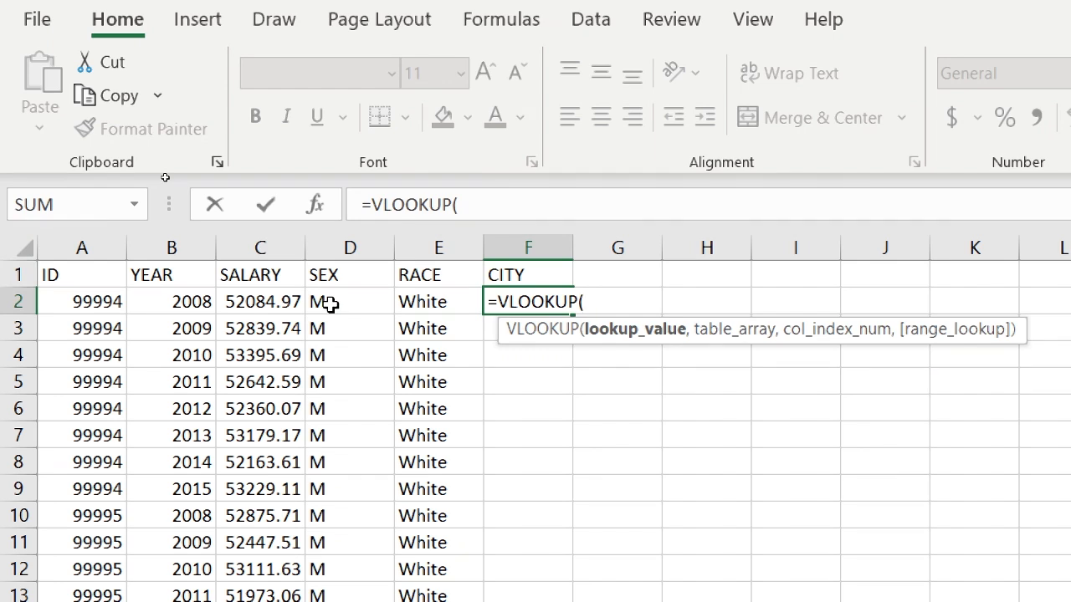
pyautogui.click(76, 303)
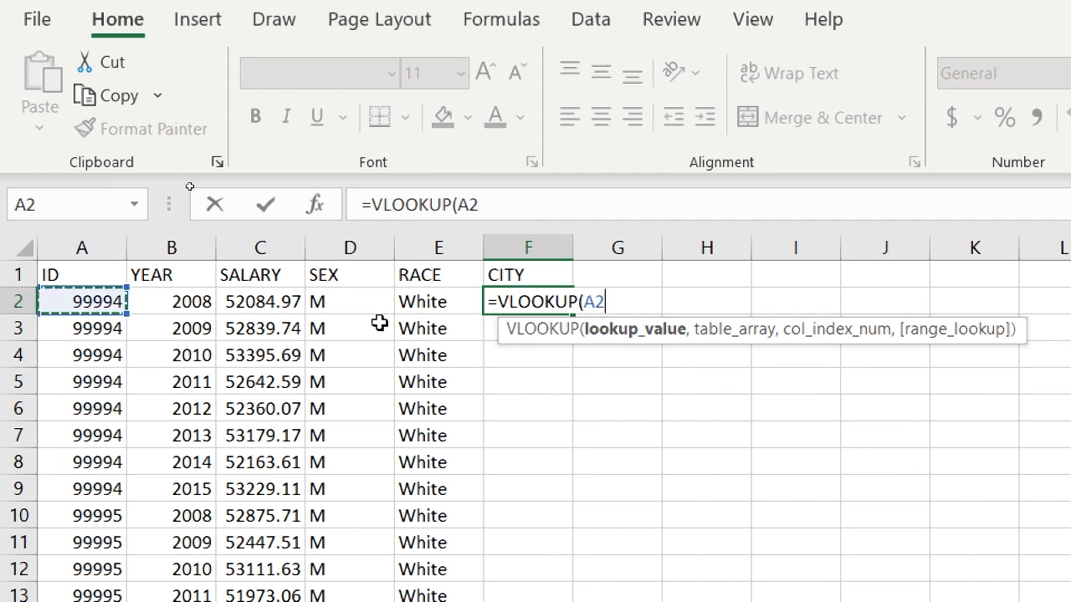
pyautogui.write(',')
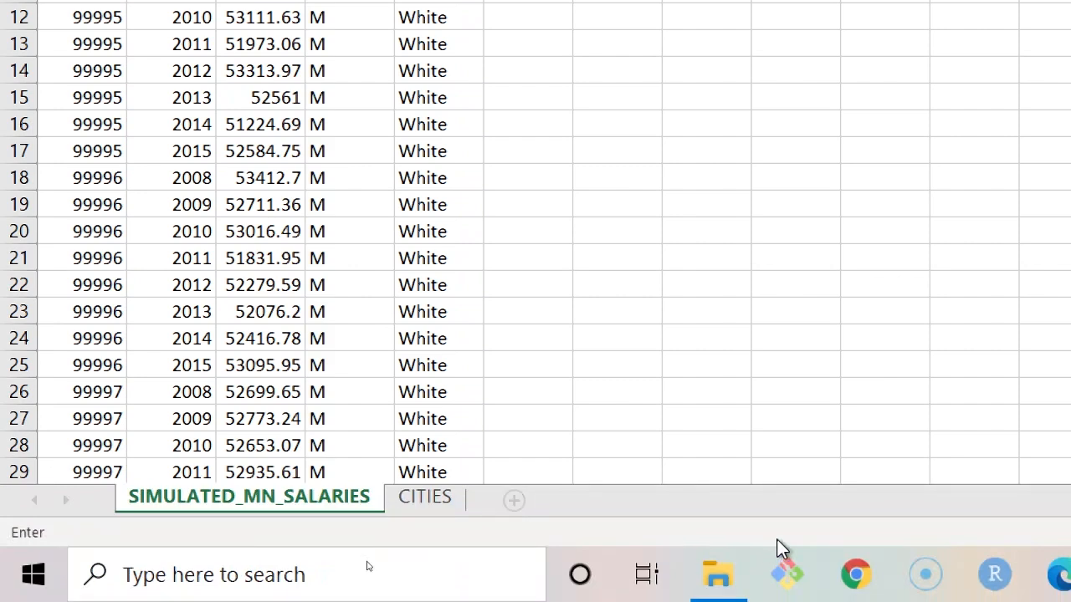
# Set the VLOOKUP table array to the full ID and CITY range A1:B25001 on the CITIES worksheet.
pyautogui.click(426, 496)
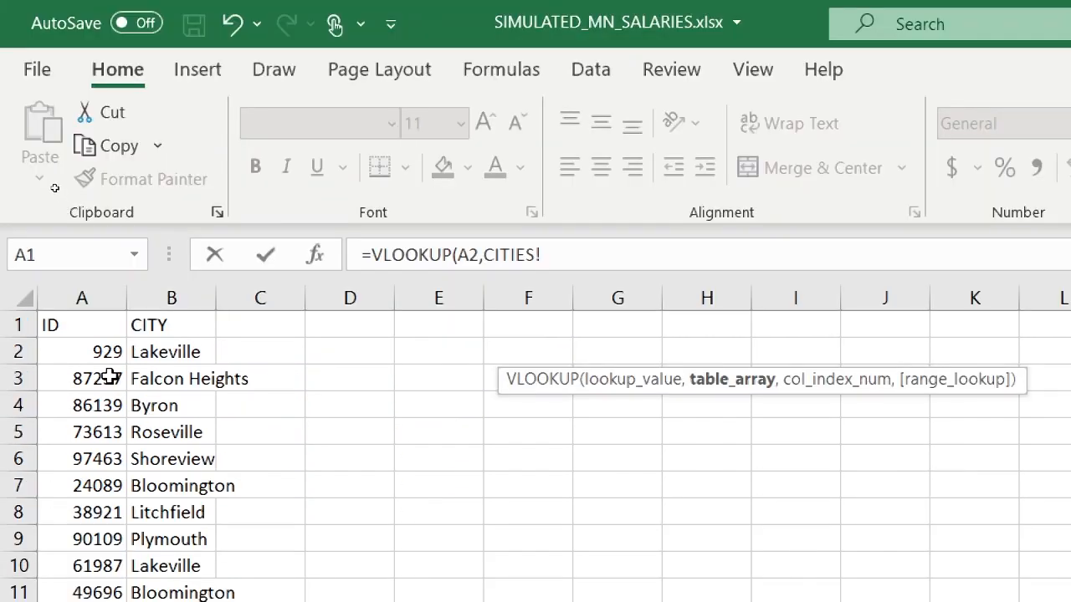
pyautogui.click(59, 329)
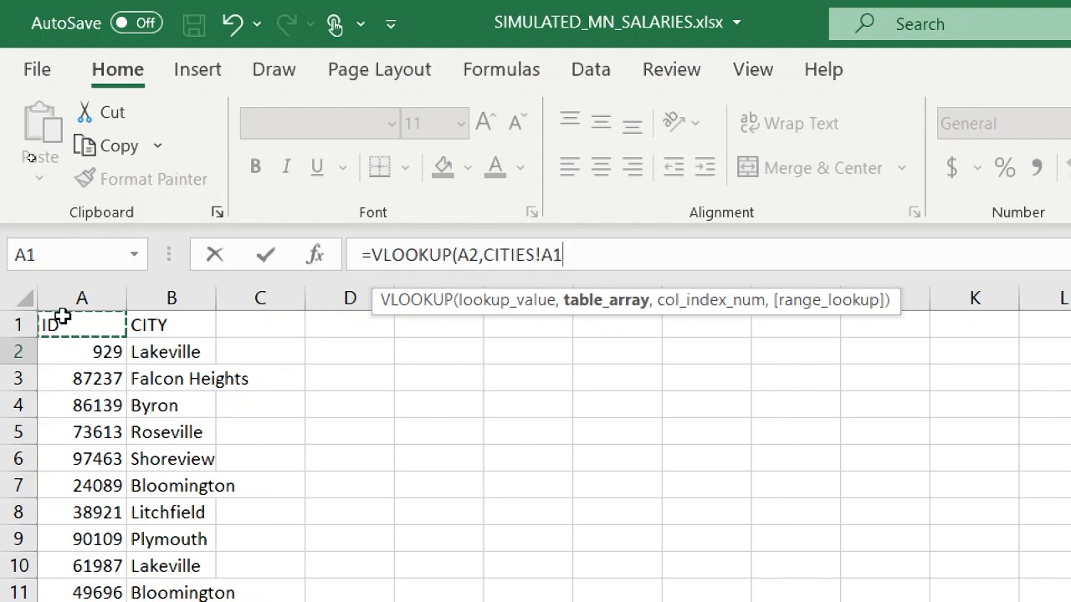
pyautogui.hotkey('ctrl', 'shift', 'Right')
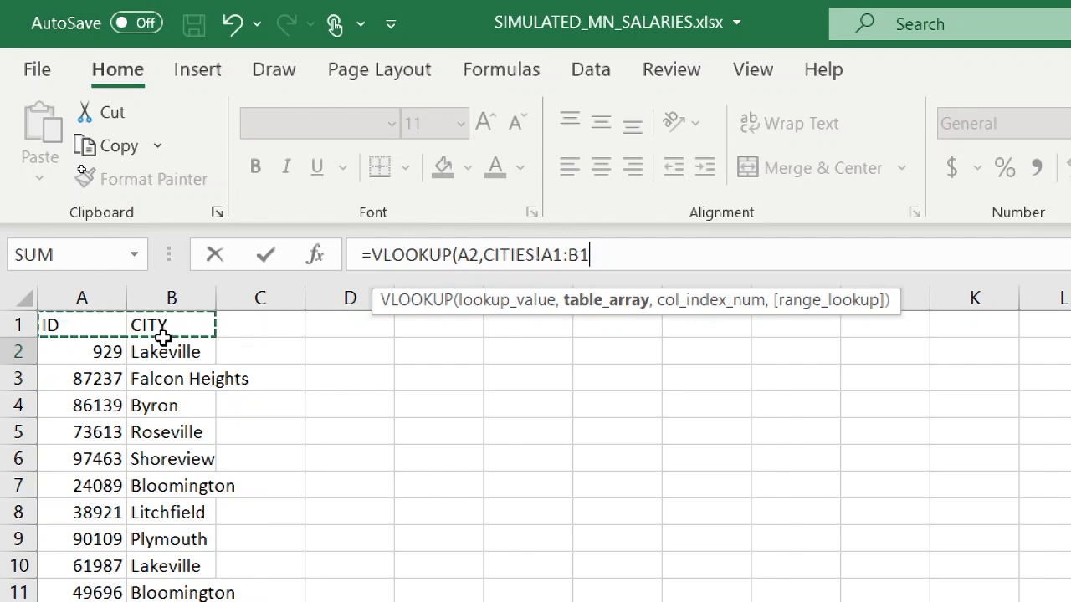
pyautogui.hotkey('ctrl', 'shift', 'Down')
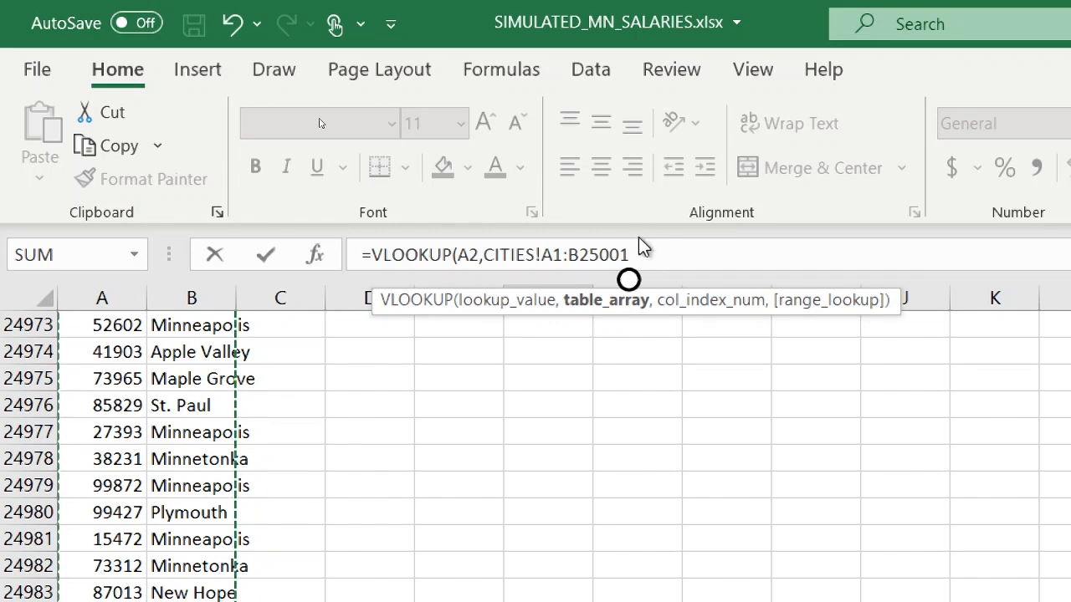
# Make the formula's table array reference absolute as CITIES!$A$1:$B$25001.
pyautogui.click(542, 253)
pyautogui.write('$')
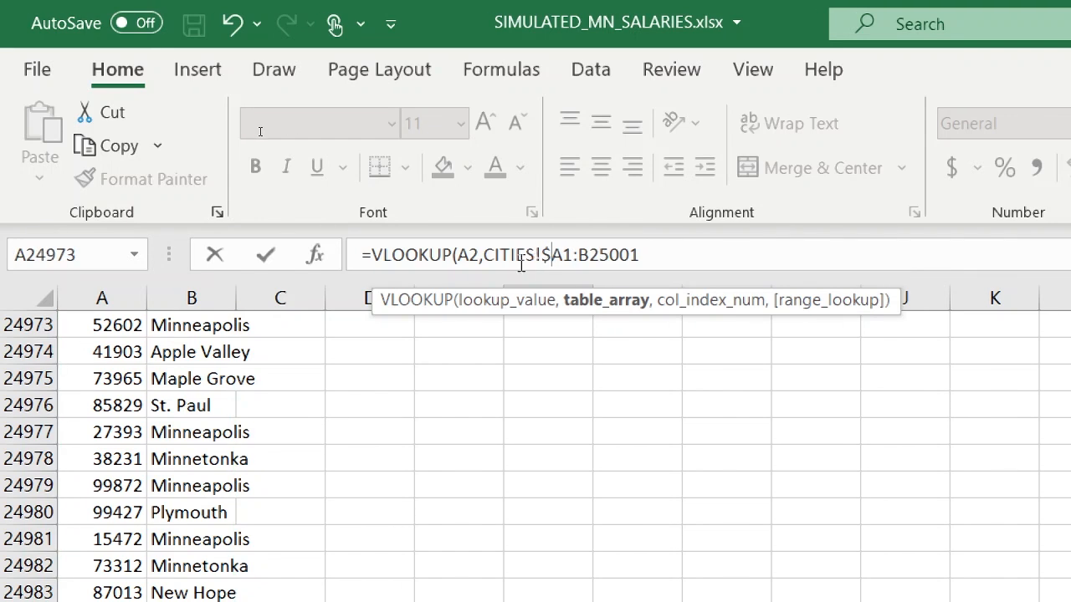
pyautogui.click(563, 253)
pyautogui.write('$')
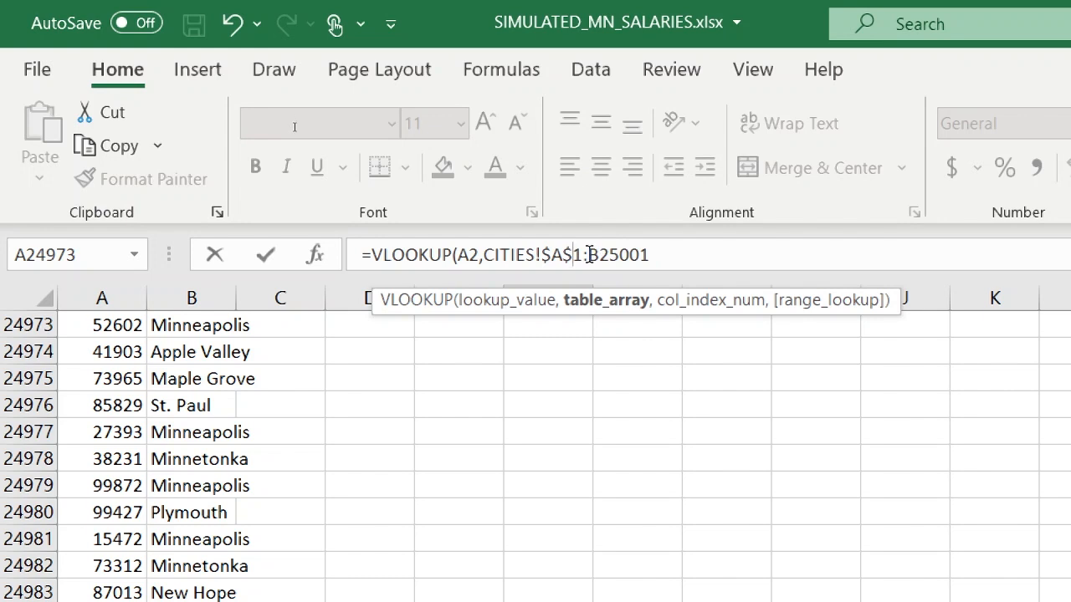
pyautogui.click(589, 255)
pyautogui.write('$')
pyautogui.click(608, 253)
pyautogui.write('$B$')
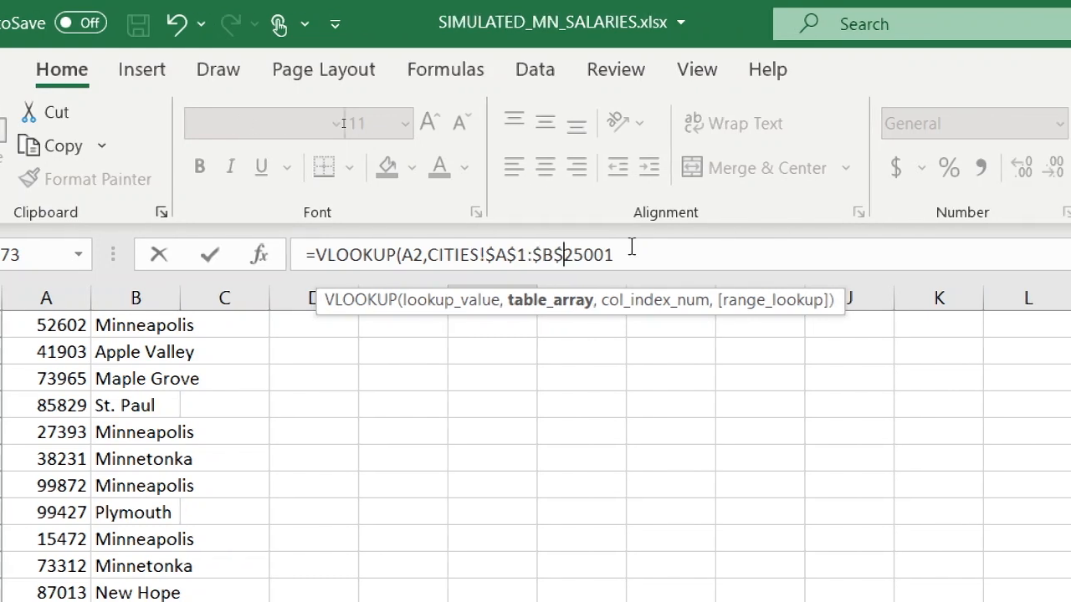
# Complete the VLOOKUP formula with column index 2 and FALSE for an exact match, and enter it.
pyautogui.click(591, 261)
pyautogui.write(',')
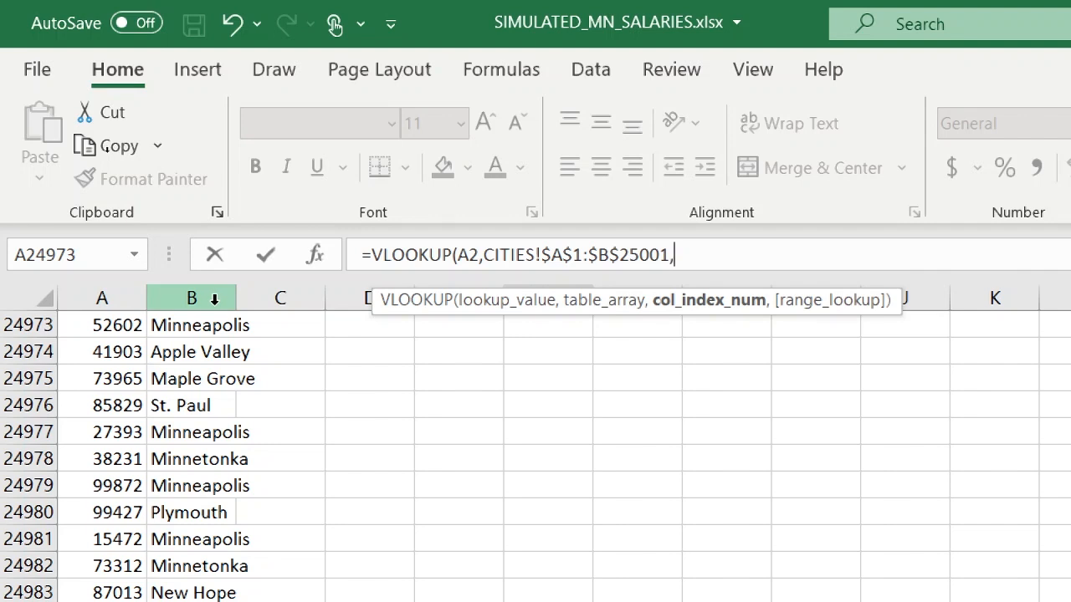
pyautogui.write('2')
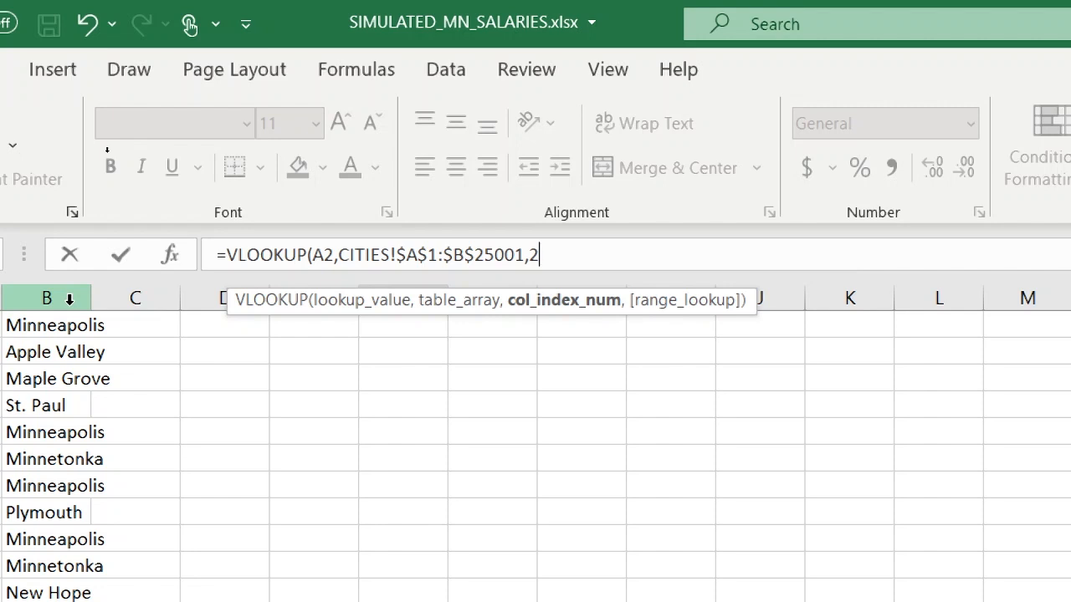
pyautogui.write(',')
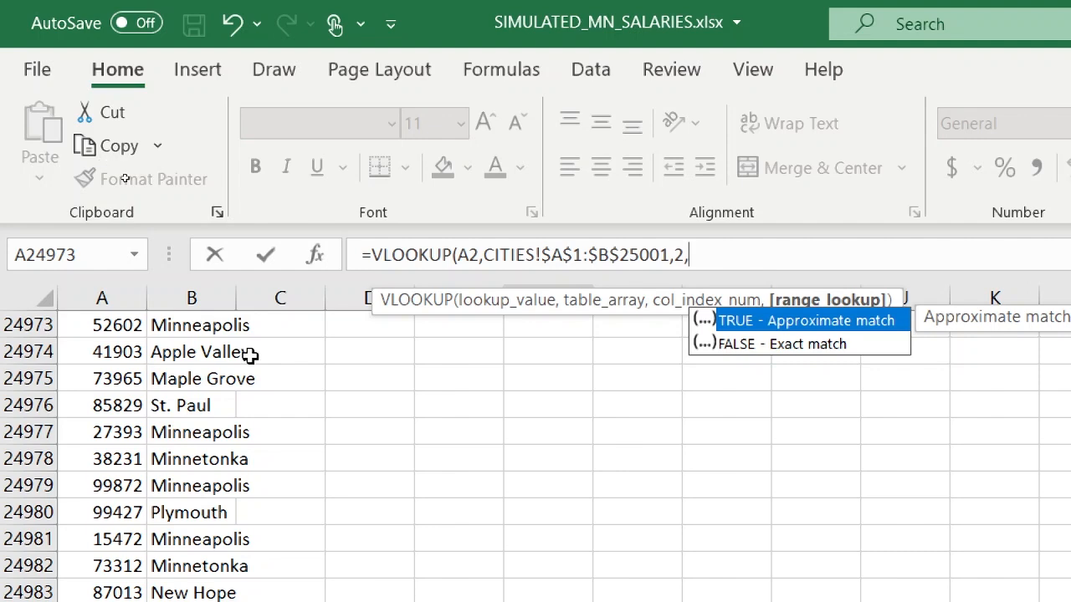
pyautogui.write('FALSE')
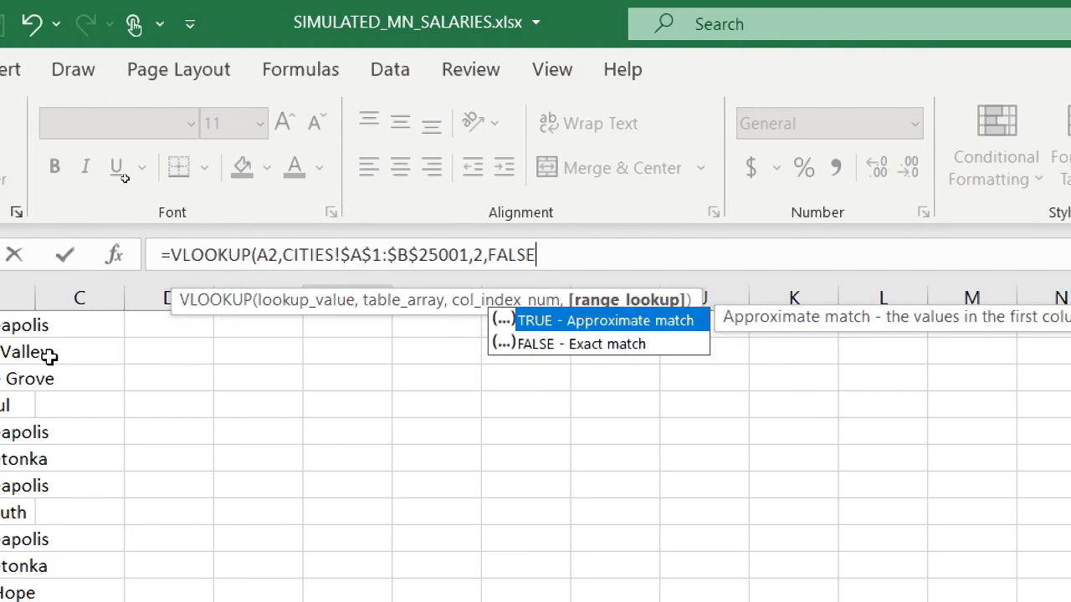
pyautogui.write(')')
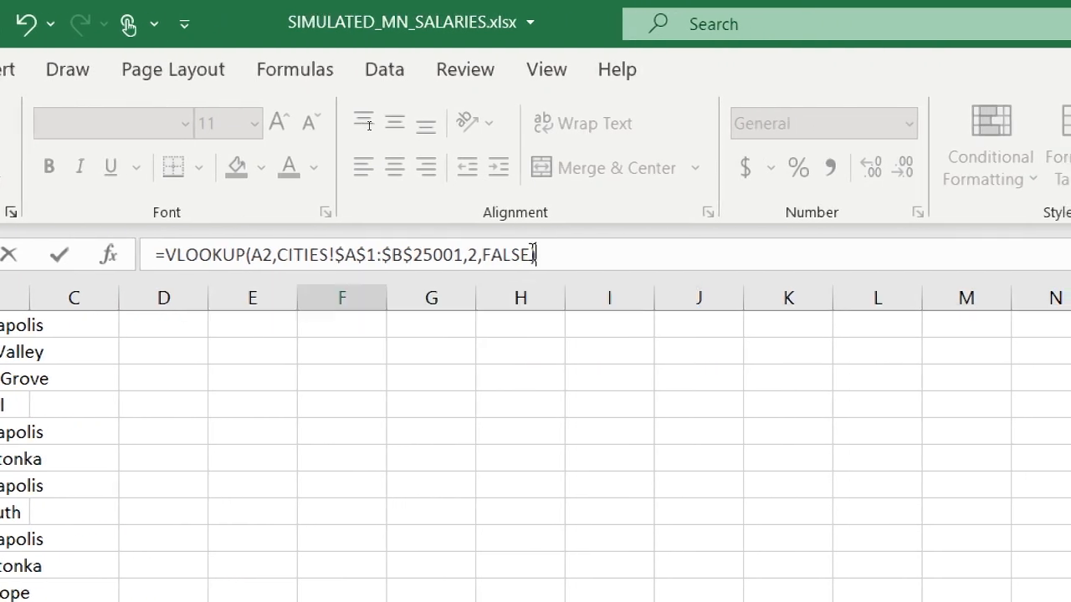
pyautogui.press('Return')
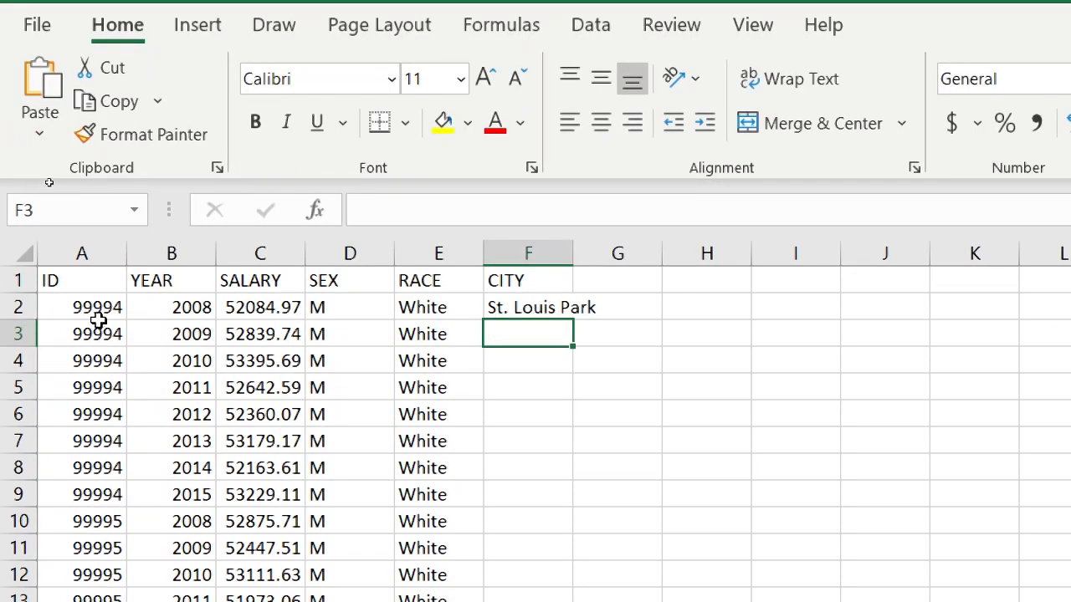
# Fill the VLOOKUP formula from F2 down the whole CITY column and look over the filled rows.
pyautogui.click(554, 307)
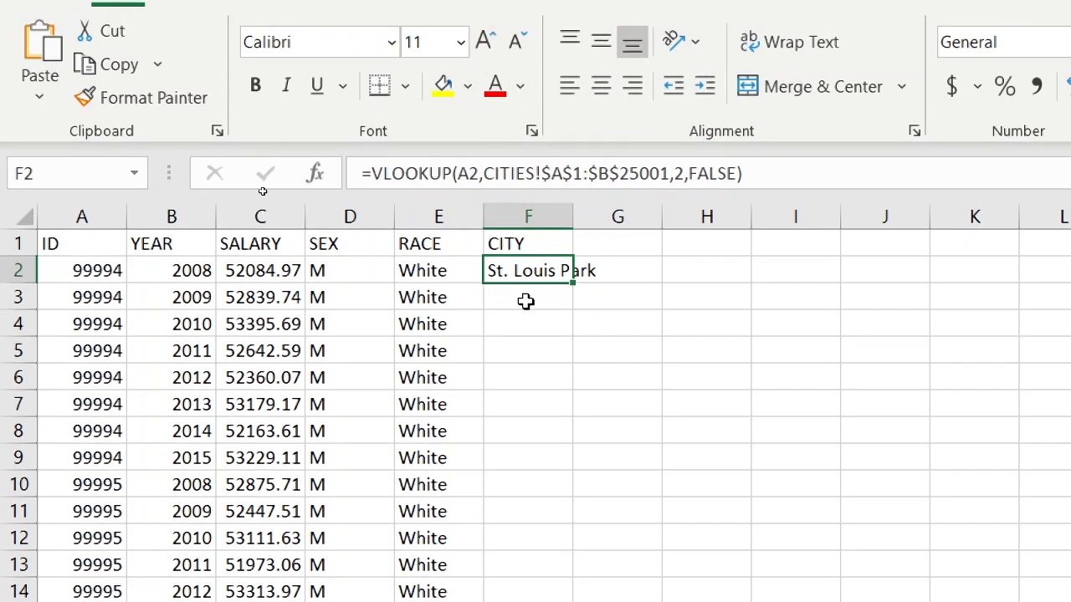
pyautogui.doubleClick(574, 287)
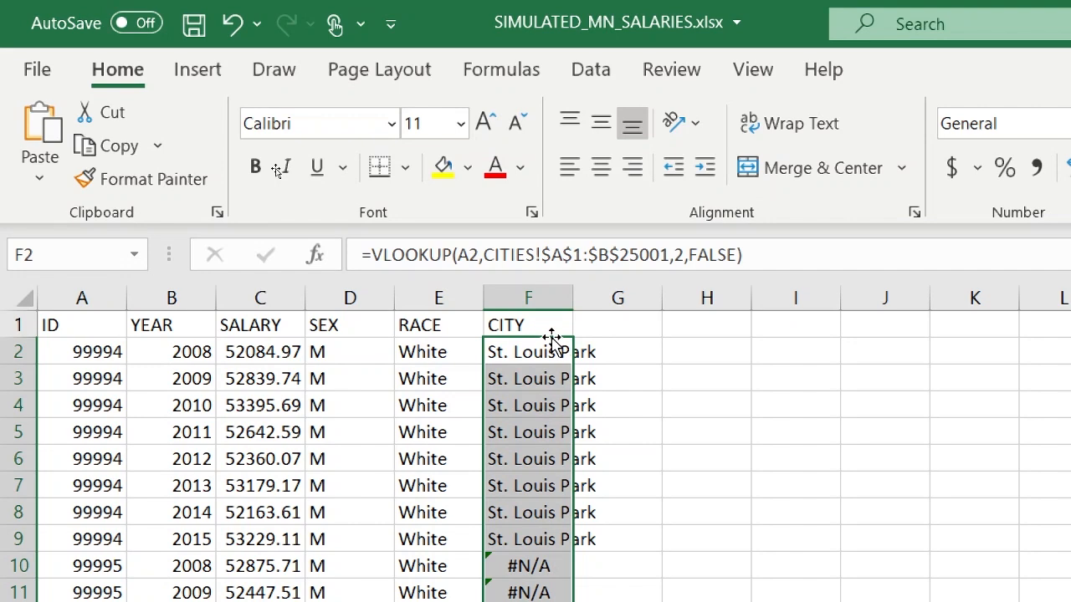
pyautogui.scroll(-6, 490, 538)
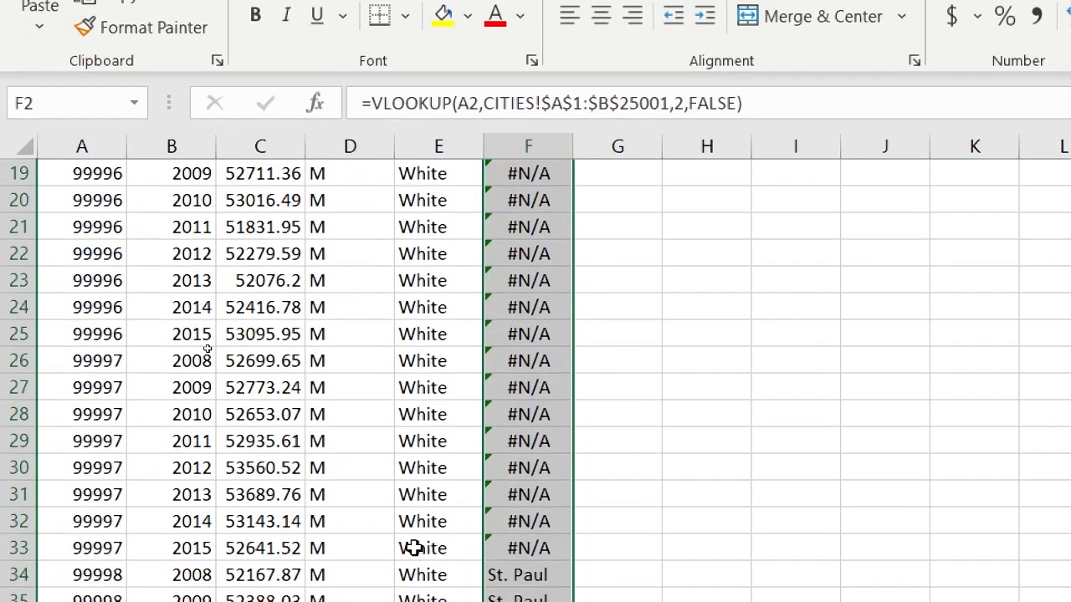
pyautogui.scroll(-5, 414, 548)
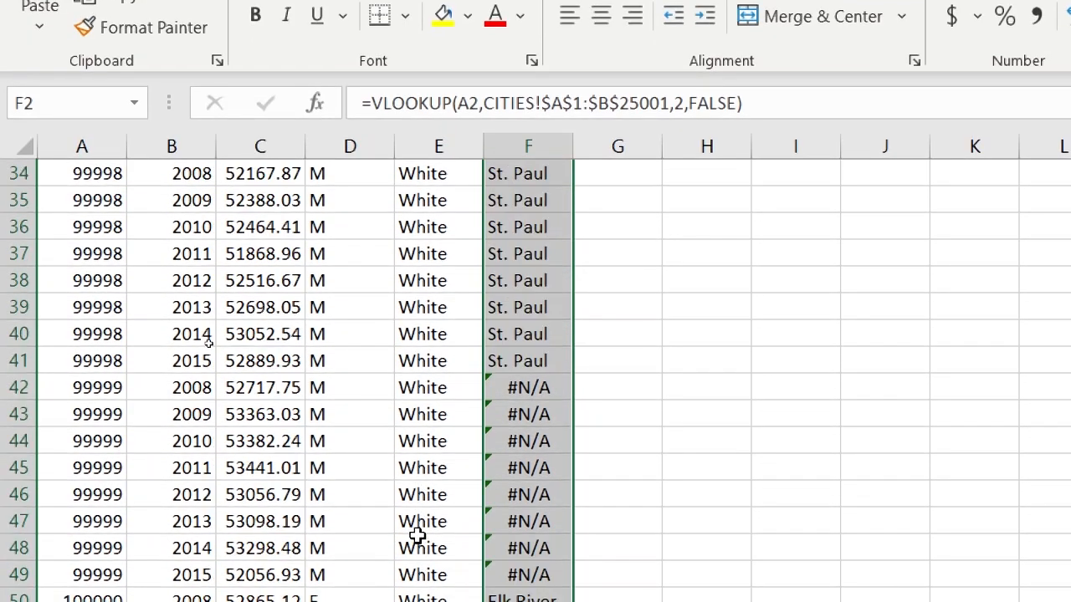
pyautogui.scroll(1, 416, 530)
pyautogui.scroll(2, 518, 304)
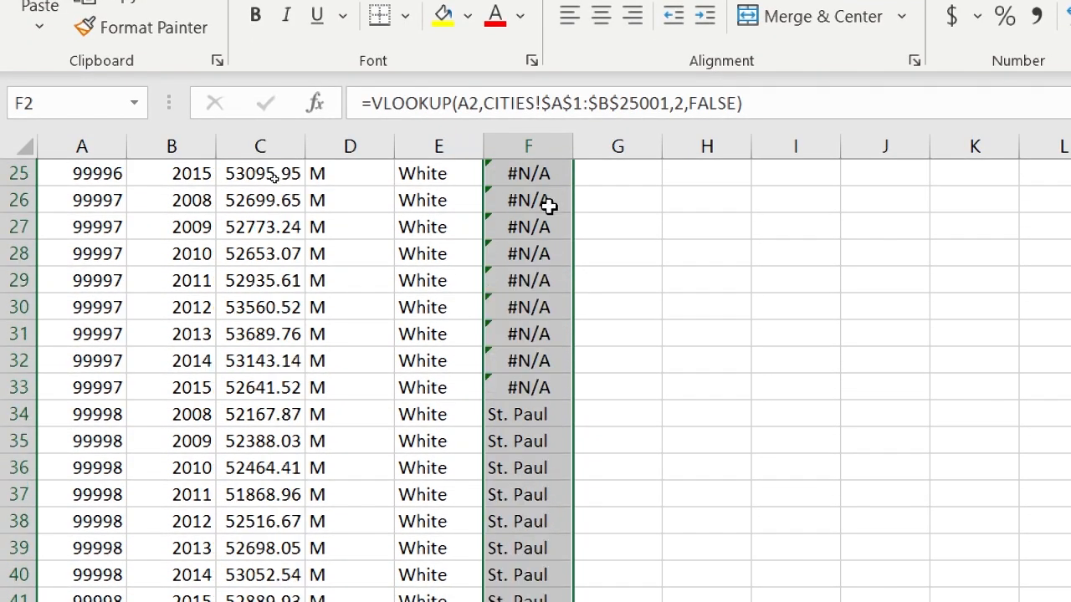
pyautogui.scroll(4, 547, 209)
pyautogui.scroll(4, 549, 290)
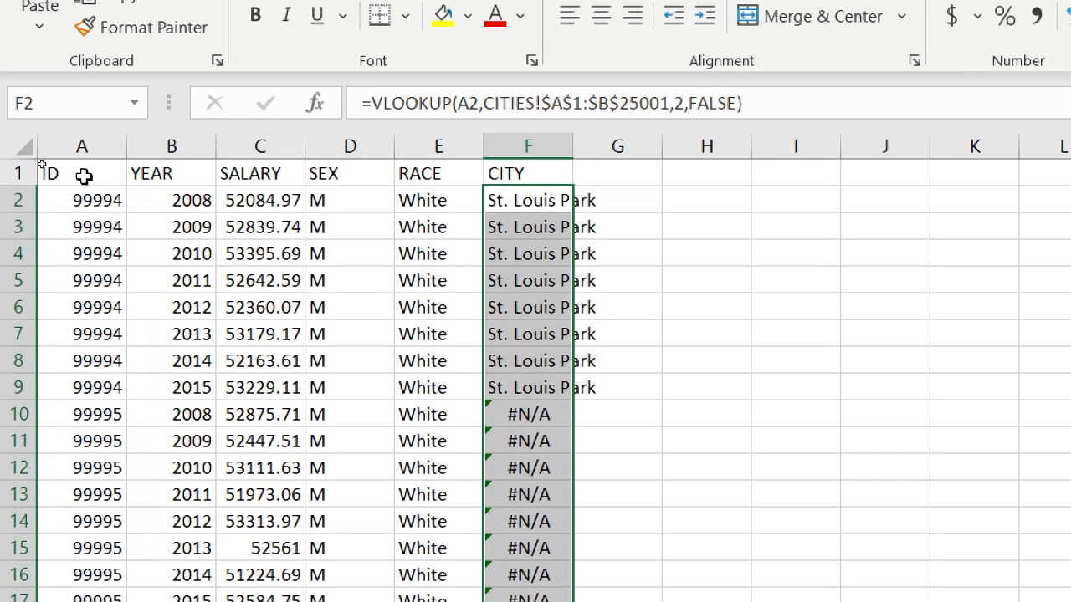
pyautogui.click(83, 175)
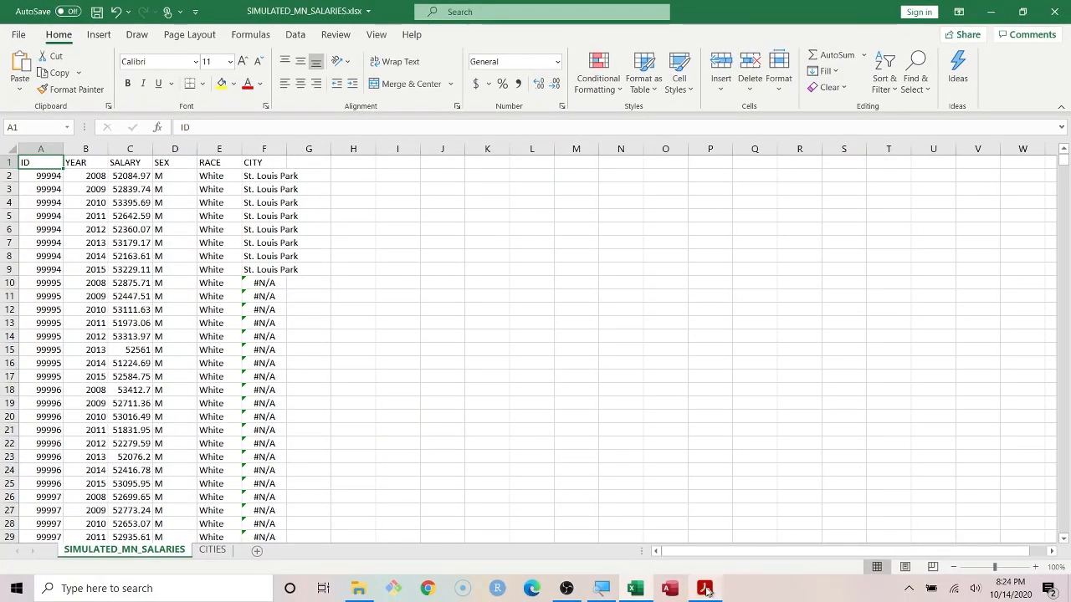
# Switch to Adobe Acrobat Reader and read slides 7 and 8 on filtering the joined data.
pyautogui.click(704, 588)
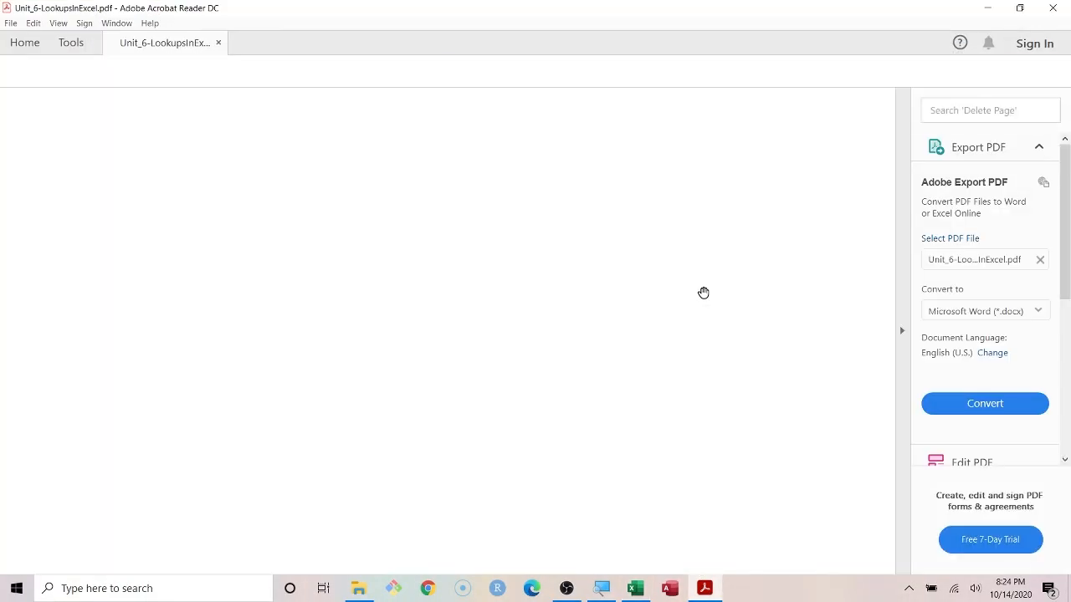
pyautogui.scroll(-1, 676, 321)
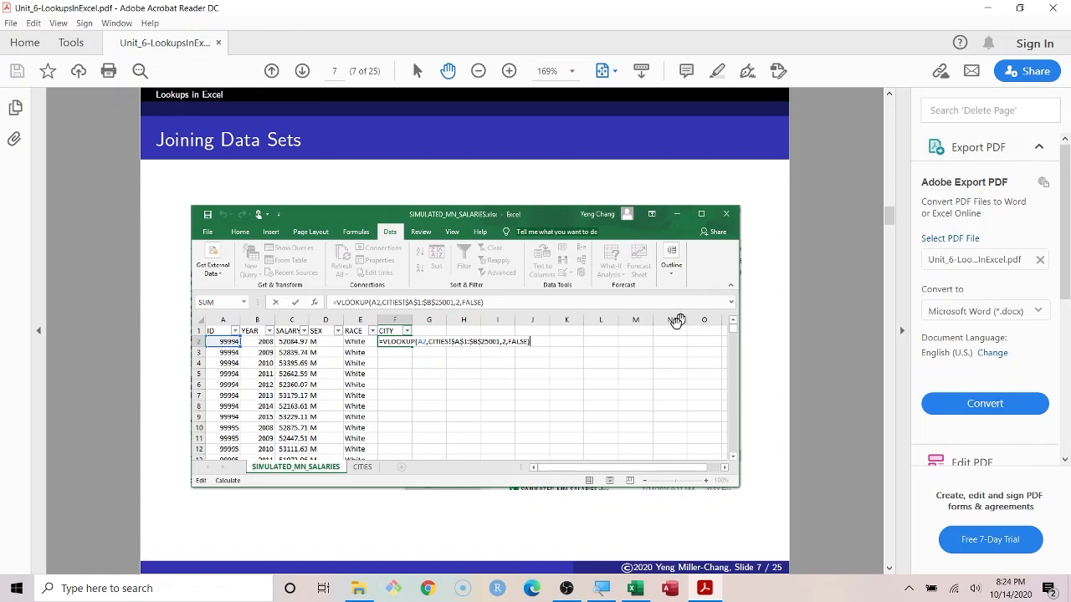
pyautogui.scroll(-1, 639, 353)
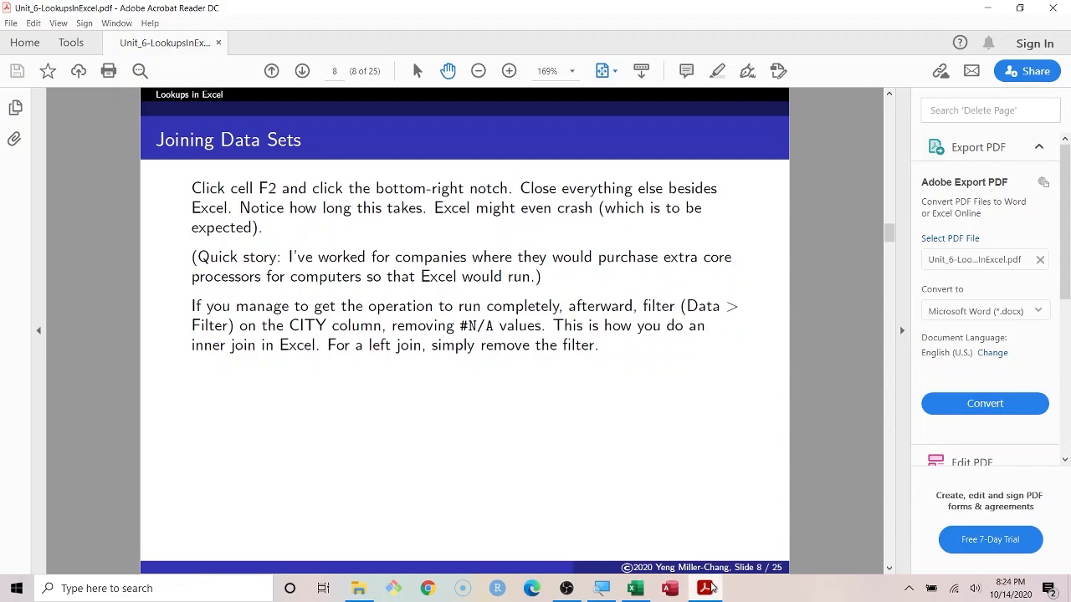
# Return to Excel and turn on filtering for the header row of the SIMULATED_MN_SALARIES worksheet.
pyautogui.click(705, 588)
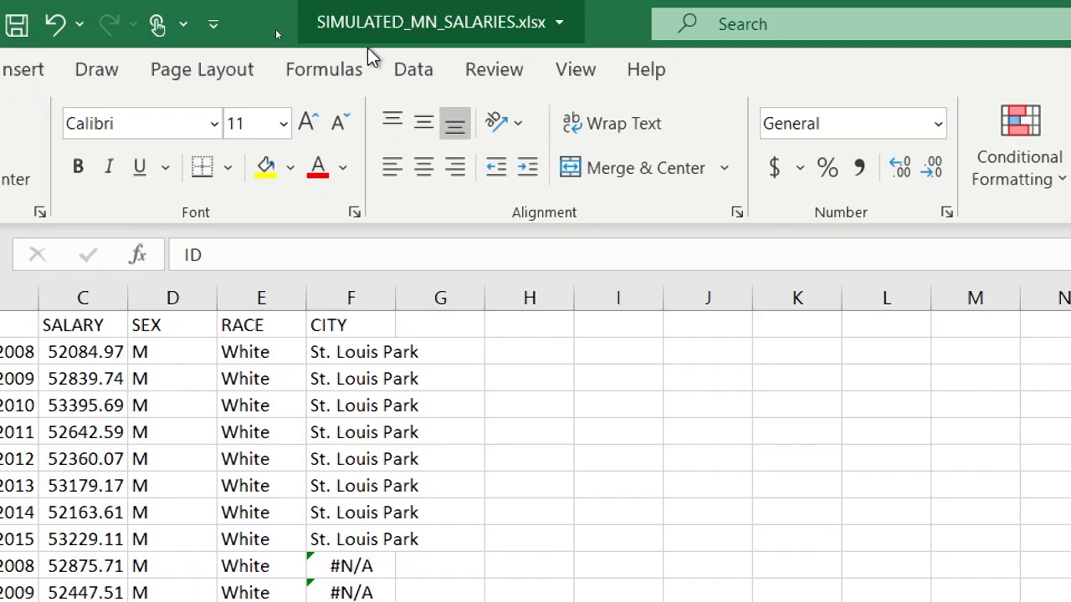
pyautogui.click(292, 36)
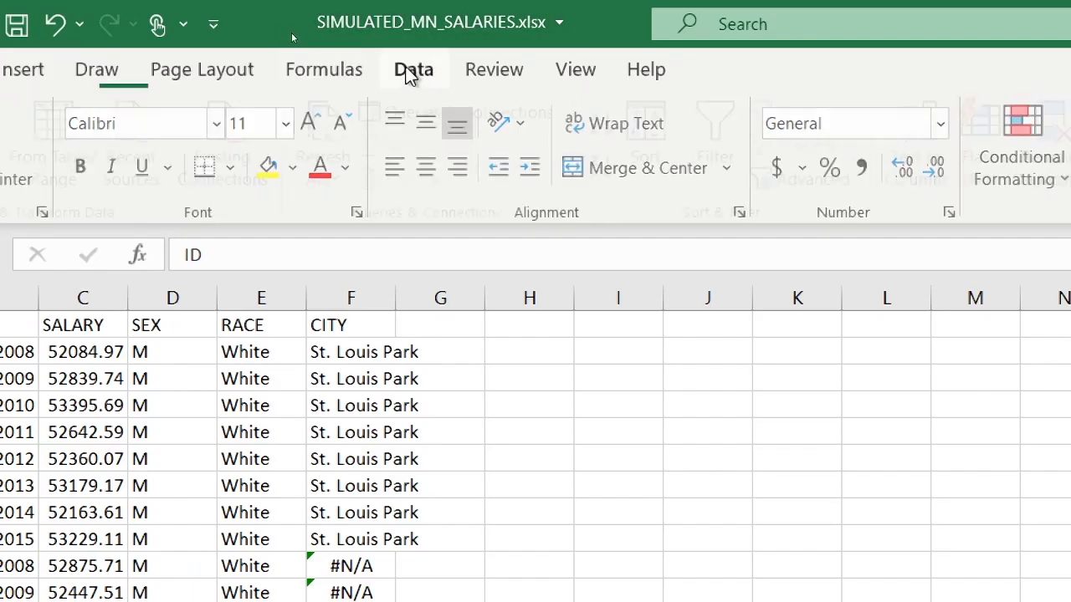
pyautogui.click(724, 134)
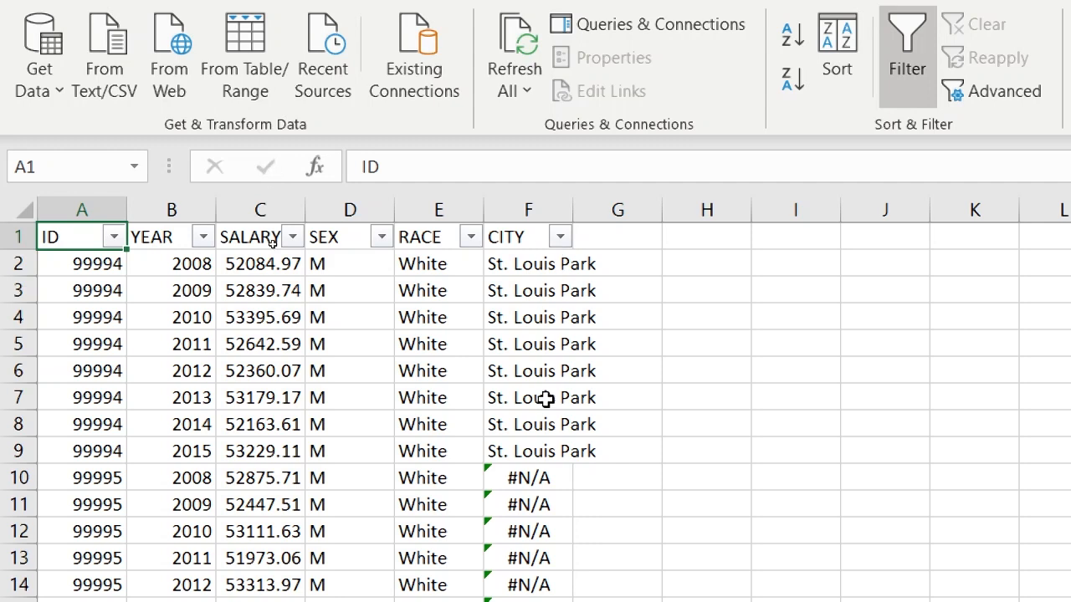
# Filter the CITY column to exclude the #N/A values, leaving all city names selected.
pyautogui.click(559, 238)
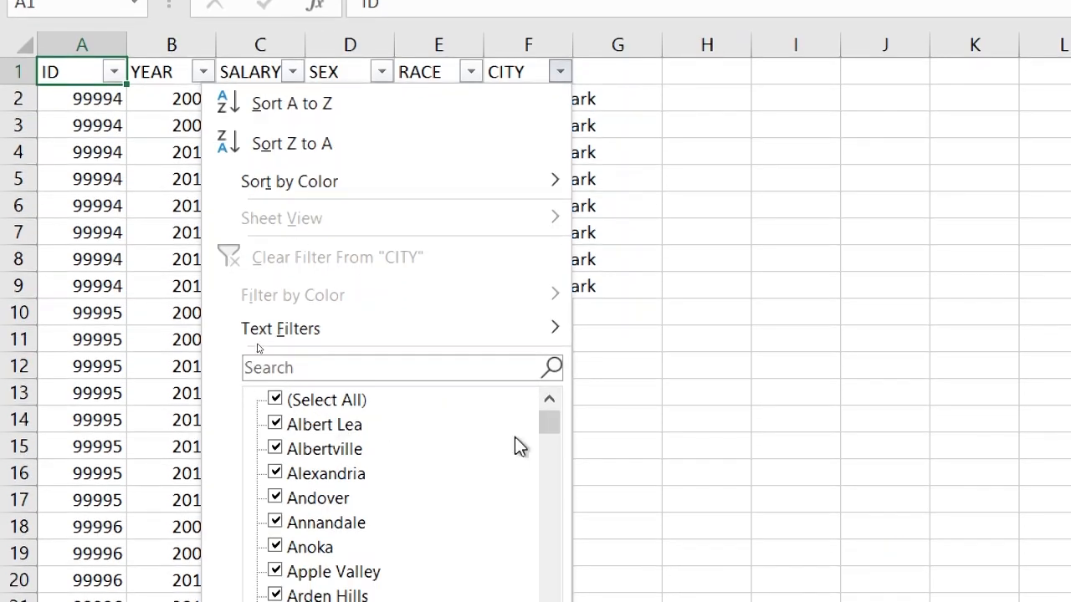
pyautogui.moveTo(550, 416); pyautogui.dragTo(551, 503)
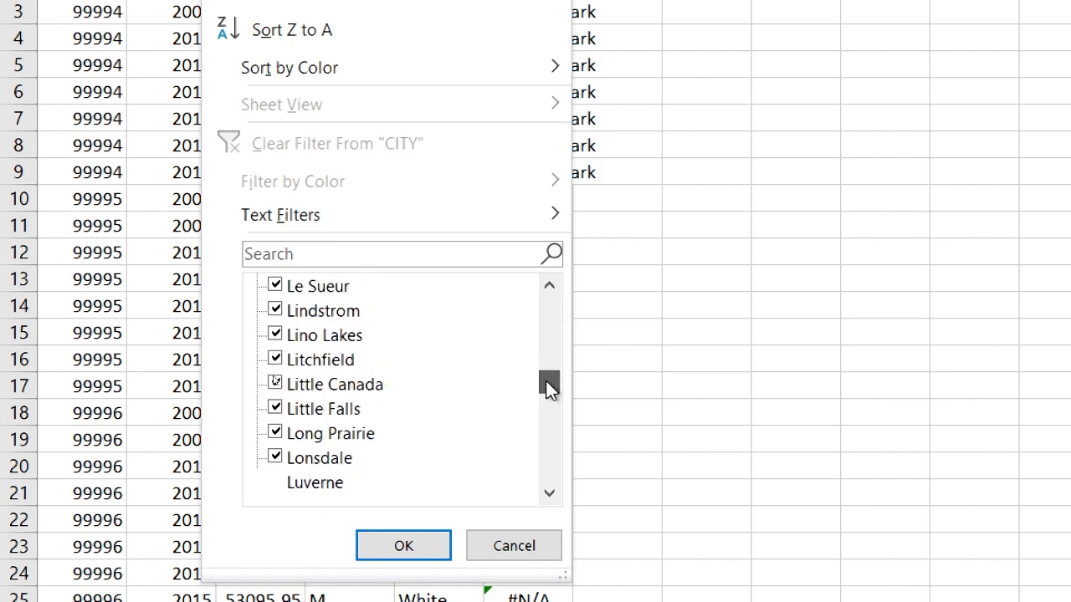
pyautogui.moveTo(551, 386); pyautogui.dragTo(564, 500)
pyautogui.click(275, 482)
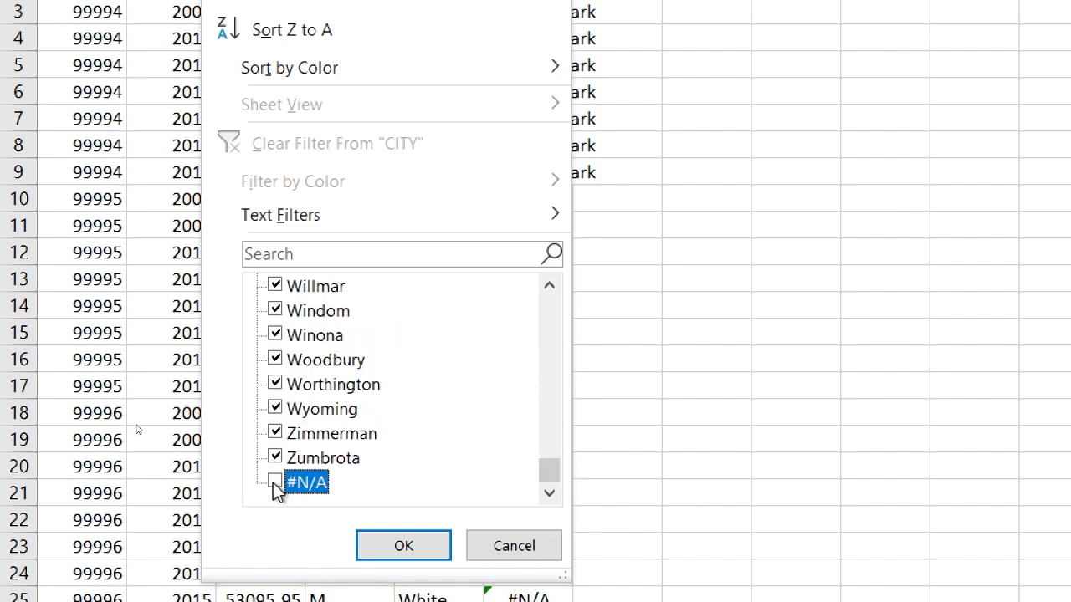
pyautogui.click(371, 543)
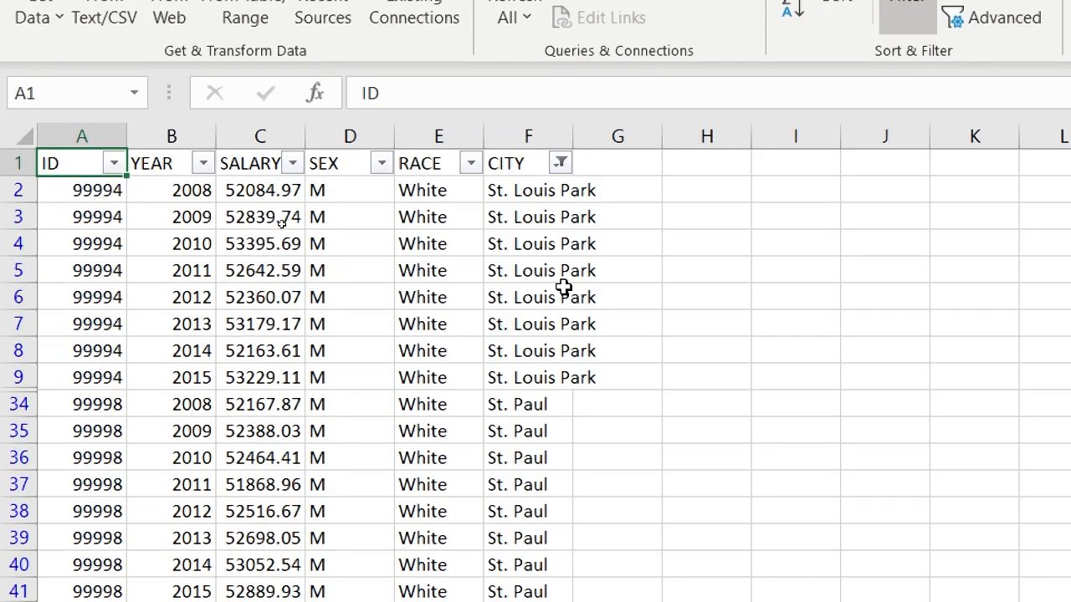
# Include the #N/A values again in the CITY column filter of the salaries worksheet.
pyautogui.click(561, 165)
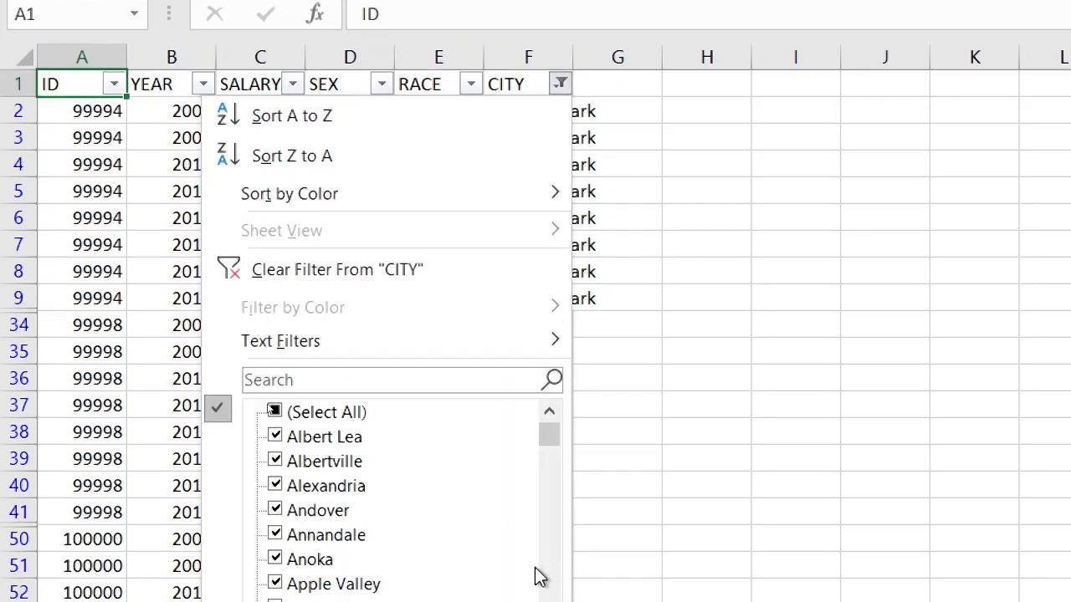
pyautogui.moveTo(549, 434); pyautogui.dragTo(533, 601)
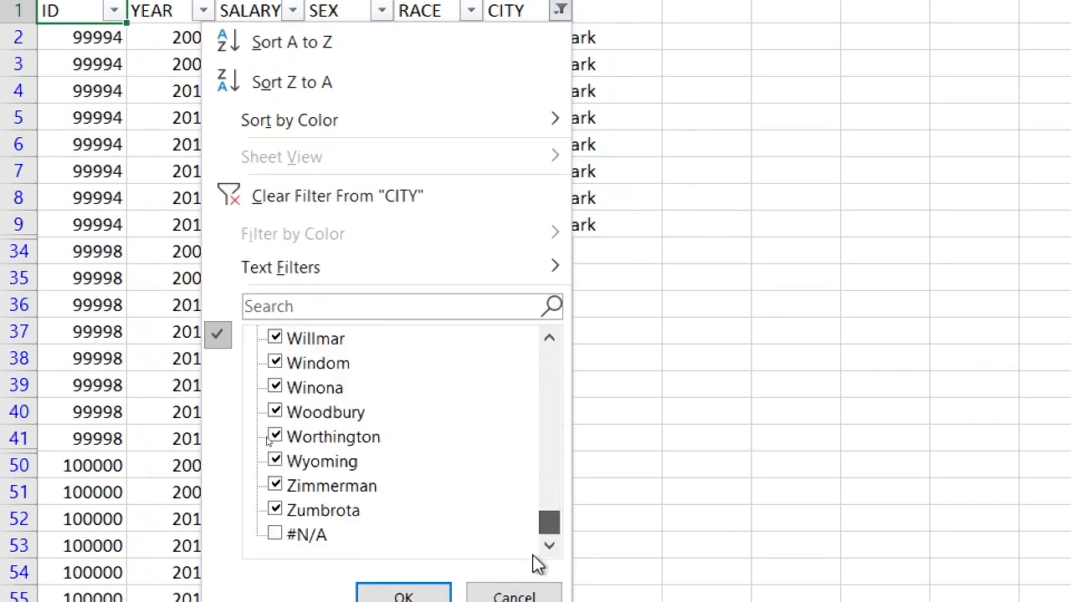
pyautogui.click(308, 536)
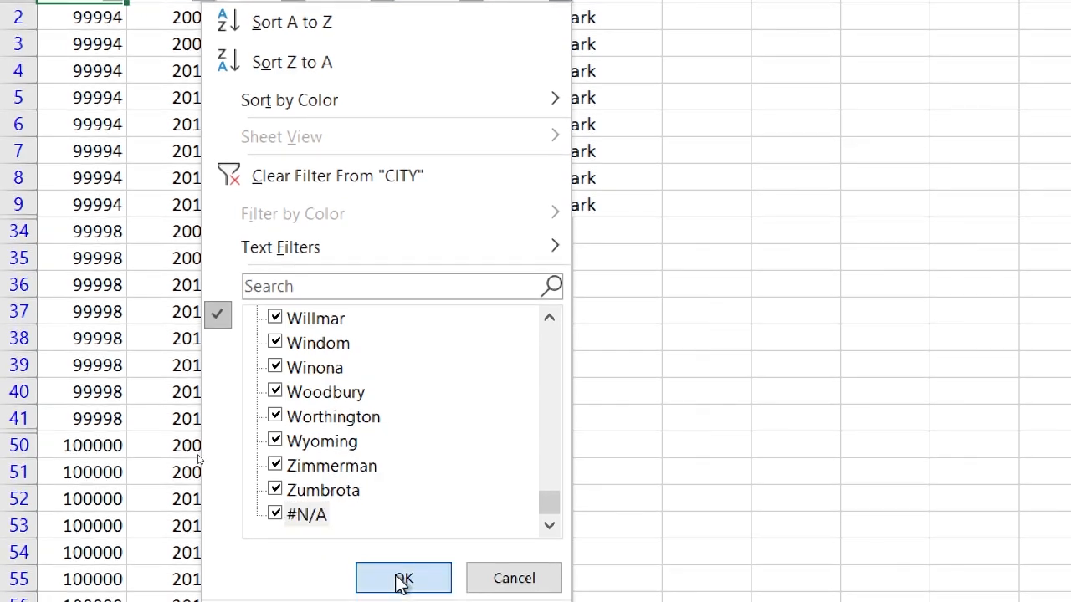
pyautogui.click(402, 579)
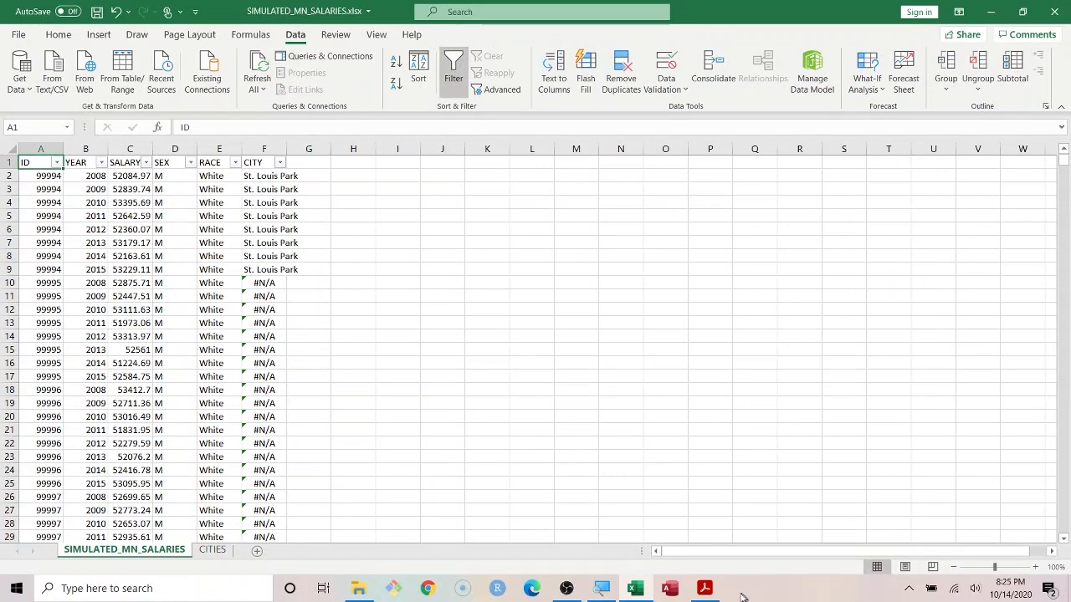
# Switch to Adobe Acrobat Reader and read slides 9 to 12 on the INDEX/MATCH and XLOOKUP equivalents of VLOOKUP.
pyautogui.click(704, 588)
pyautogui.scroll(-2, 698, 410)
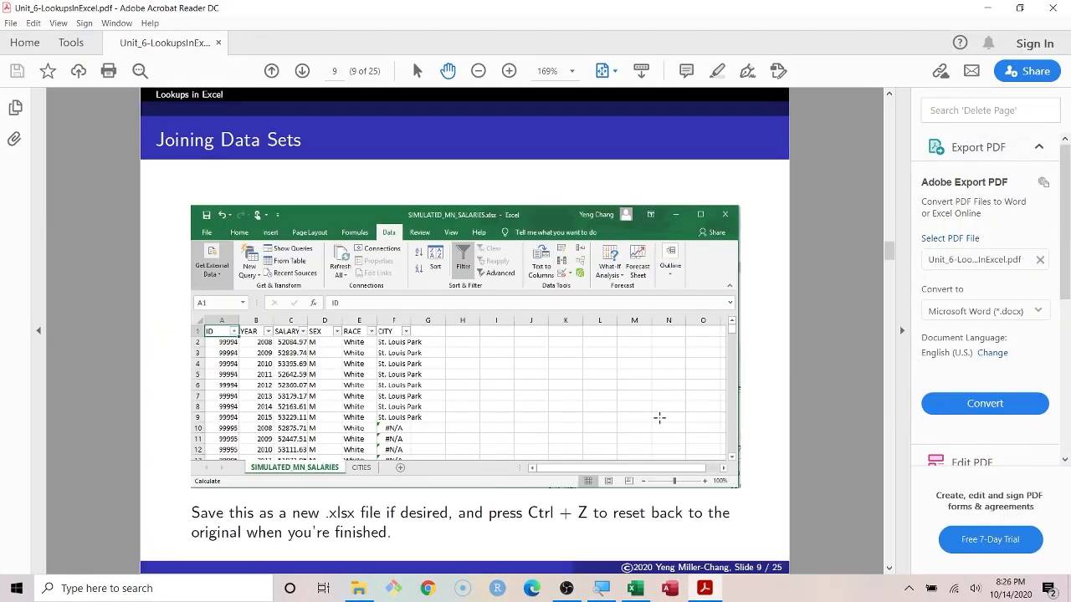
pyautogui.scroll(-1, 678, 329)
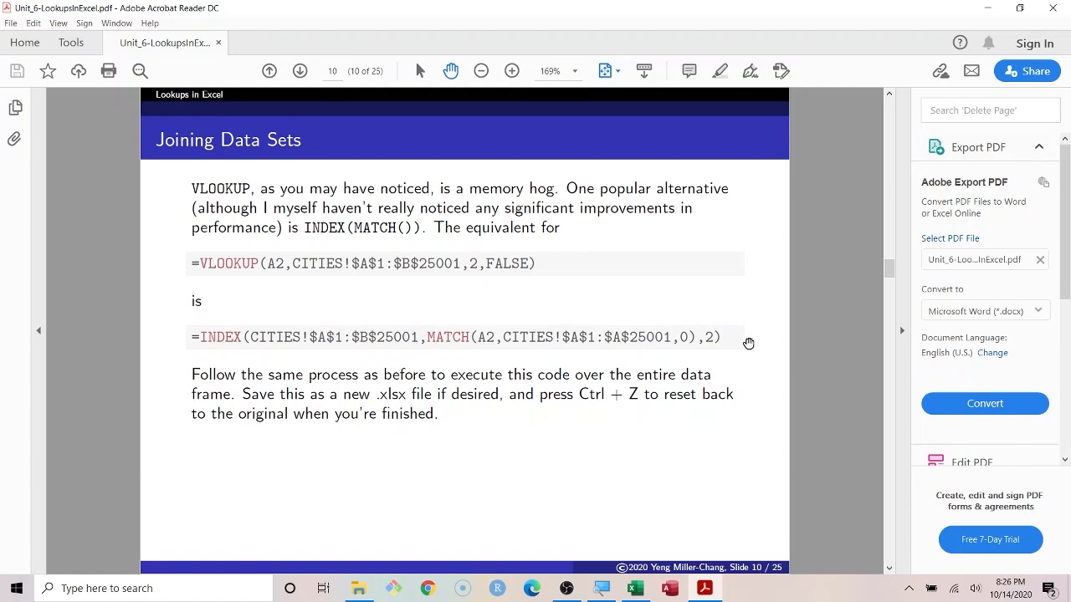
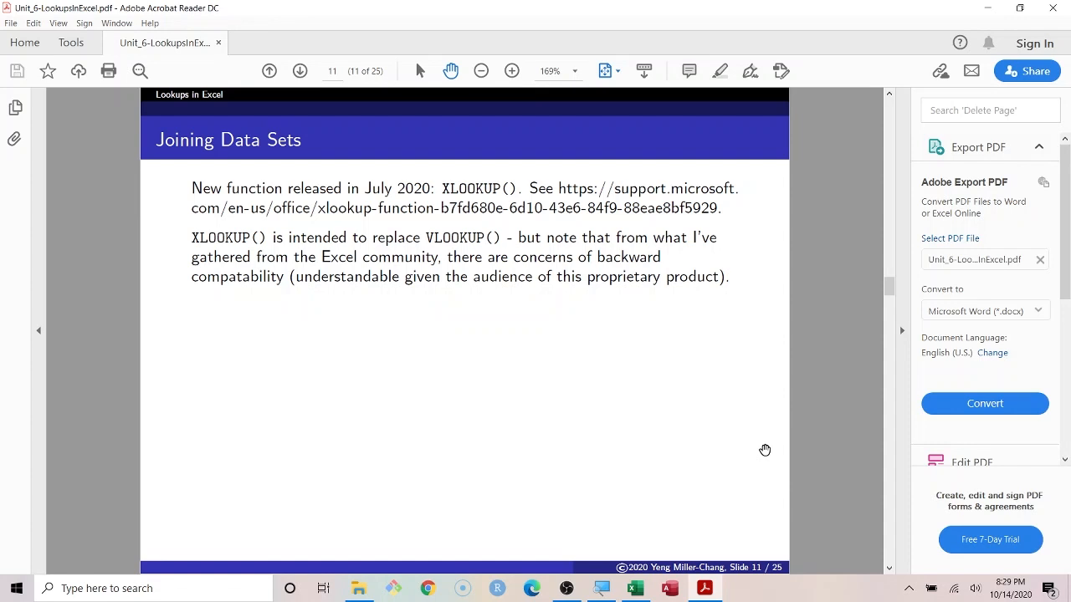
pyautogui.press('Right')
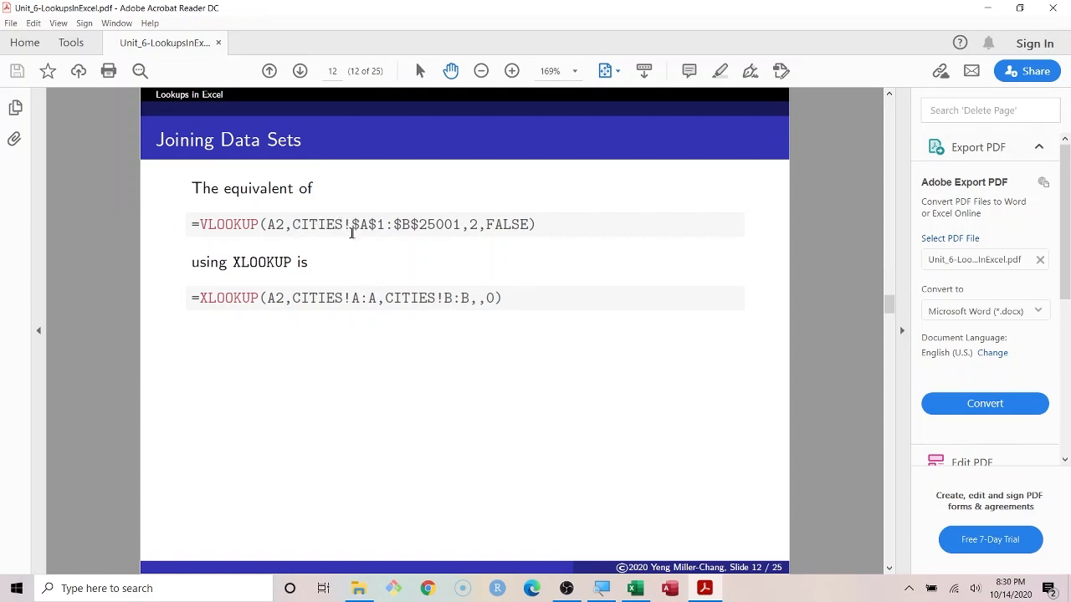
pyautogui.moveTo(298, 223); pyautogui.dragTo(480, 234)
pyautogui.click(471, 227)
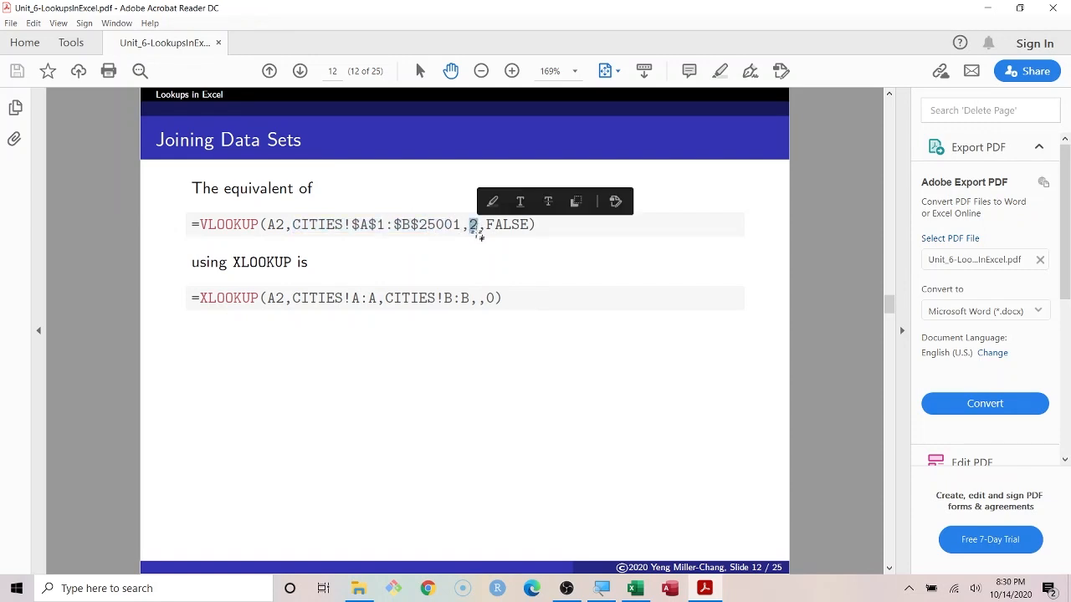
pyautogui.click(477, 248)
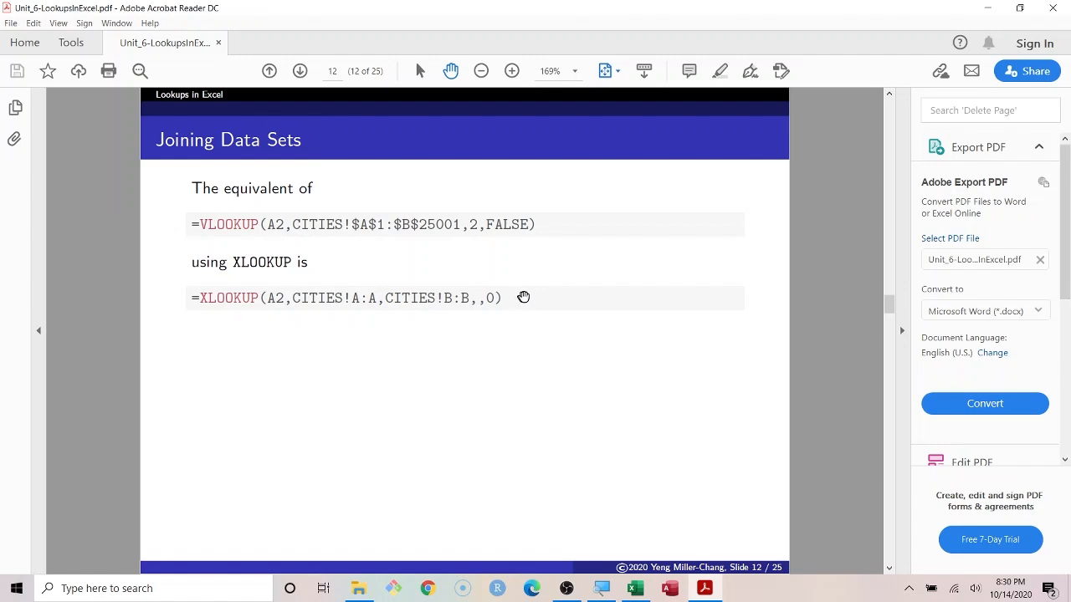
pyautogui.scroll(-1, 655, 449)
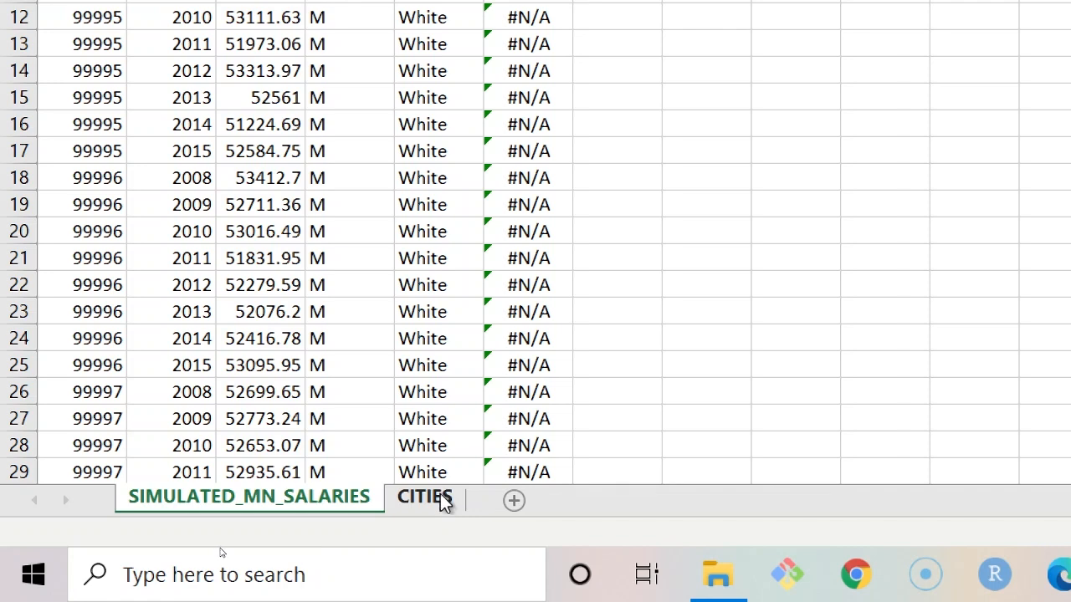
# Return to Excel, open the CITIES worksheet and go to cell A1.
pyautogui.click(418, 500)
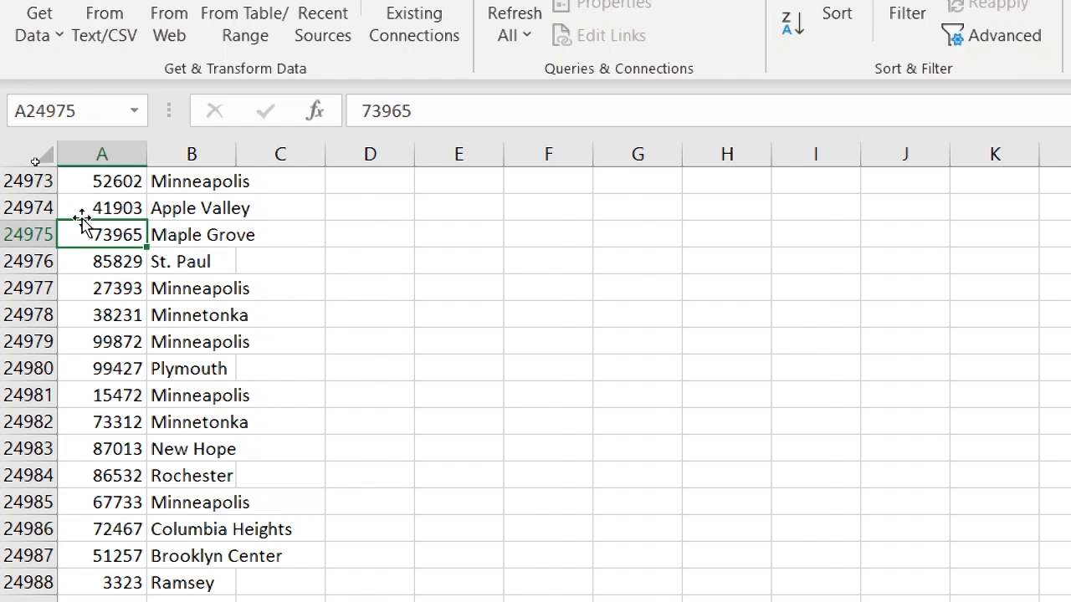
pyautogui.click(81, 115)
pyautogui.moveTo(87, 115); pyautogui.dragTo(41, 119)
pyautogui.moveTo(42, 258); pyautogui.dragTo(24, 256)
pyautogui.write('1')
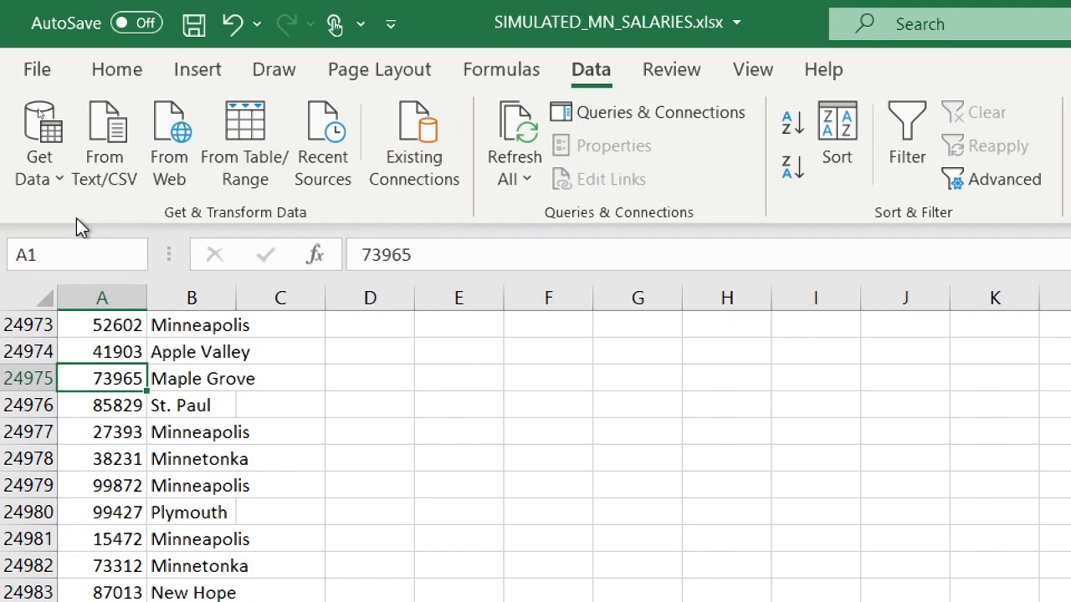
pyautogui.press('Return')
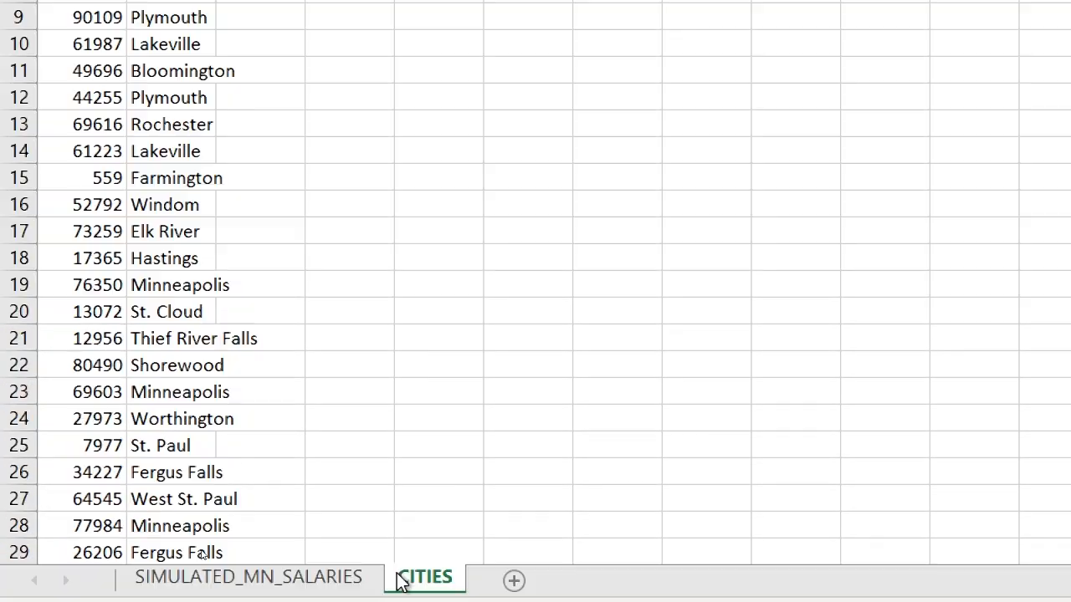
# Copy the YEAR through CITY headers from SIMULATED_MN_SALARIES and paste them into the CITIES worksheet starting at C1.
pyautogui.click(332, 500)
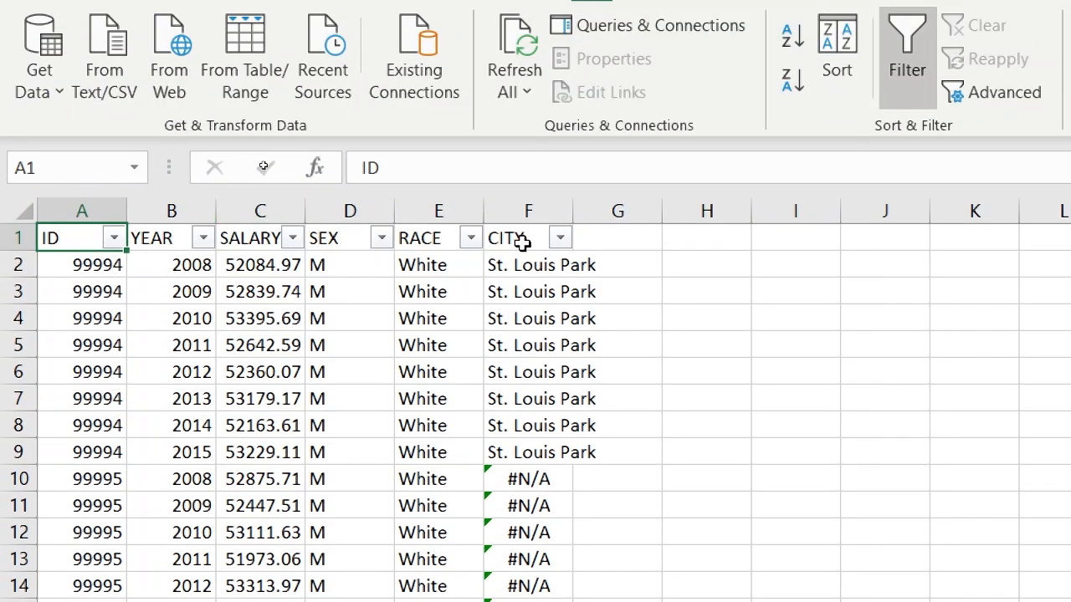
pyautogui.moveTo(172, 238); pyautogui.dragTo(285, 238)
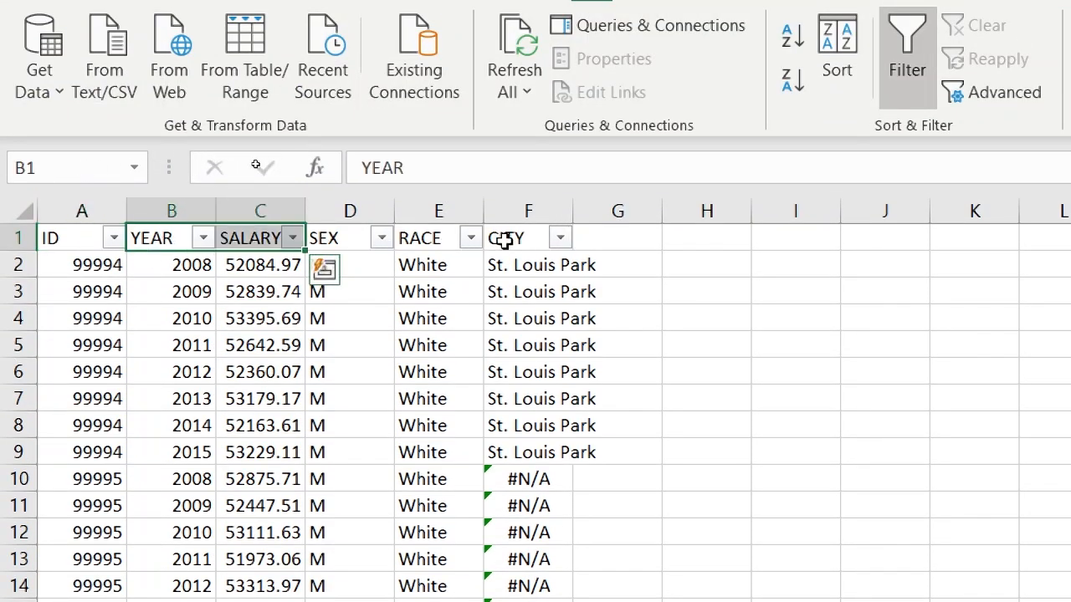
pyautogui.moveTo(507, 239); pyautogui.dragTo(156, 240)
pyautogui.hotkey('ctrl', 'c')
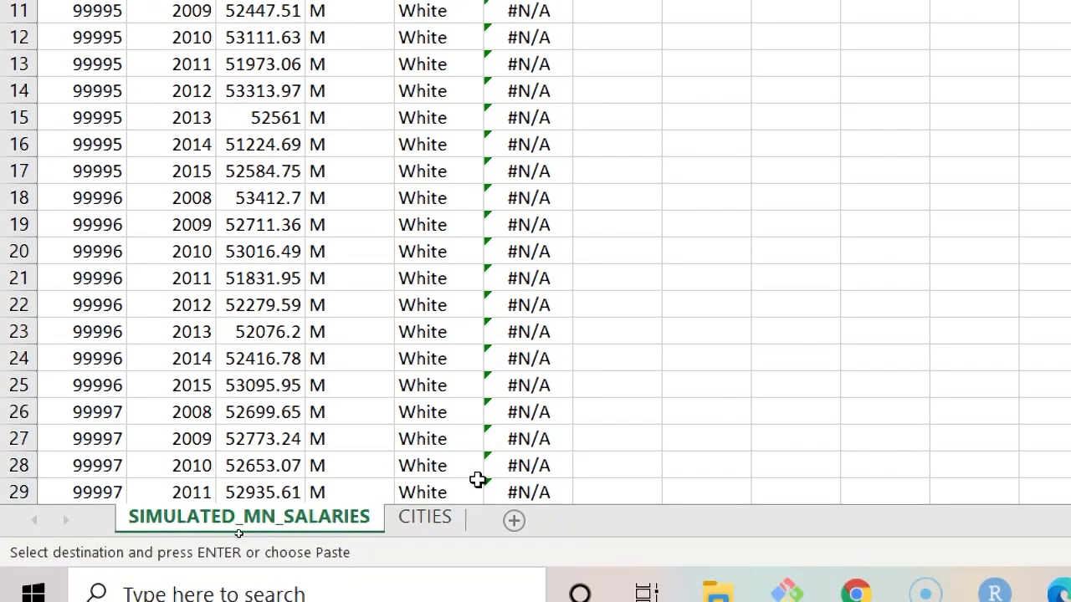
pyautogui.click(424, 517)
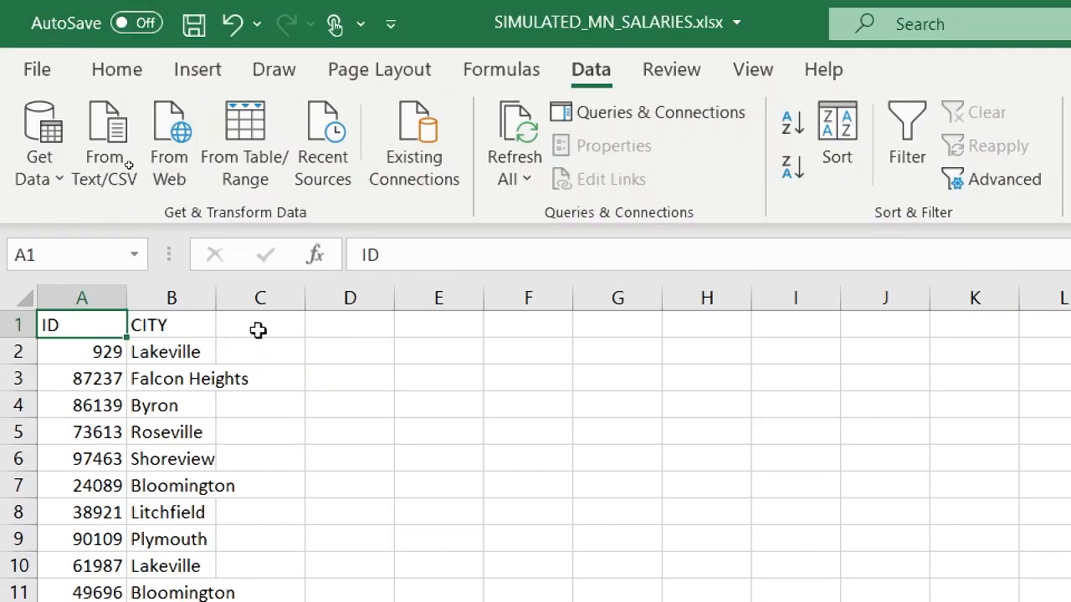
pyautogui.click(257, 330)
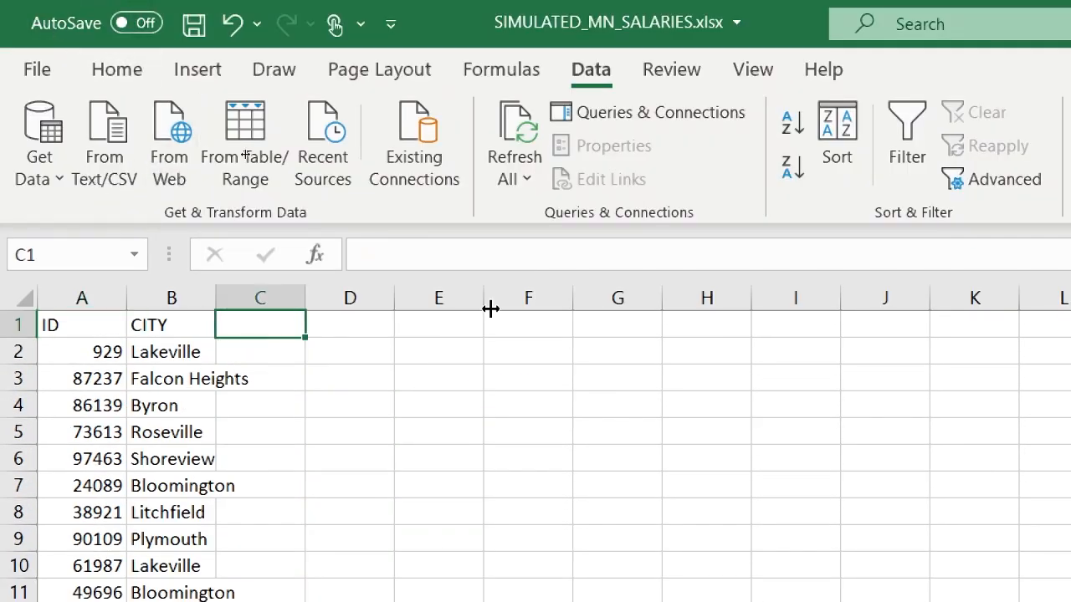
pyautogui.hotkey('ctrl', 'v')
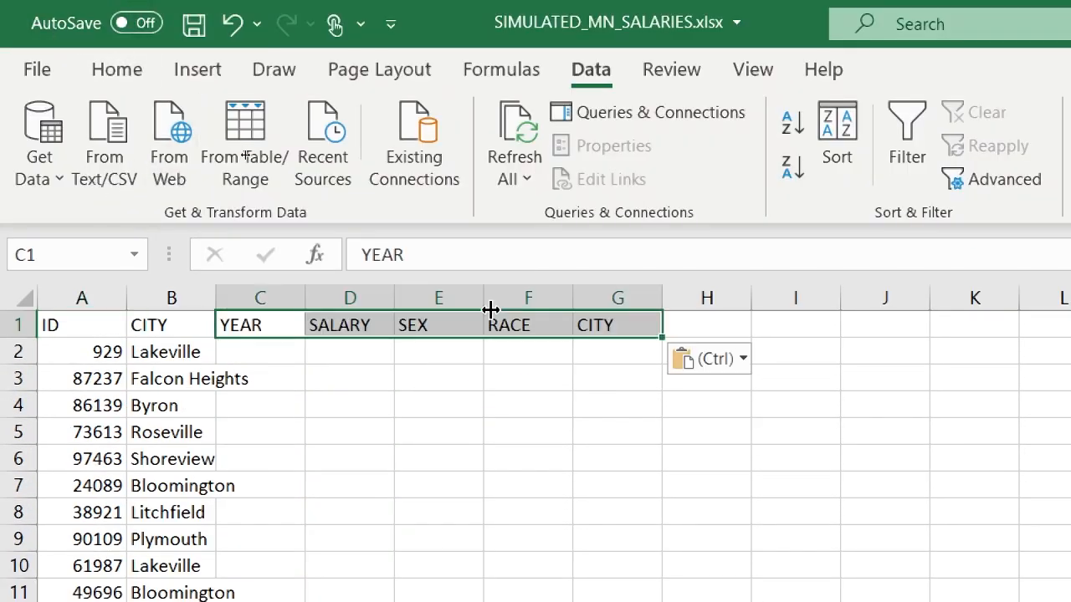
# Start a VLOOKUP formula in C2 of CITIES with the column-locked ID reference $A2 as the lookup value.
pyautogui.click(264, 350)
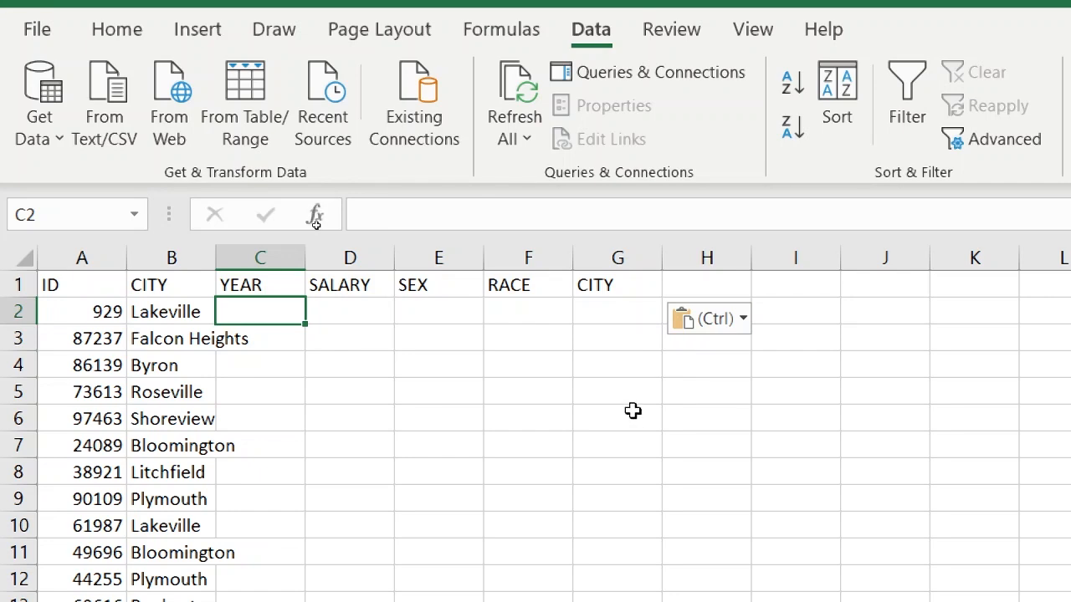
pyautogui.write('=VLOOKUP(')
pyautogui.click(110, 301)
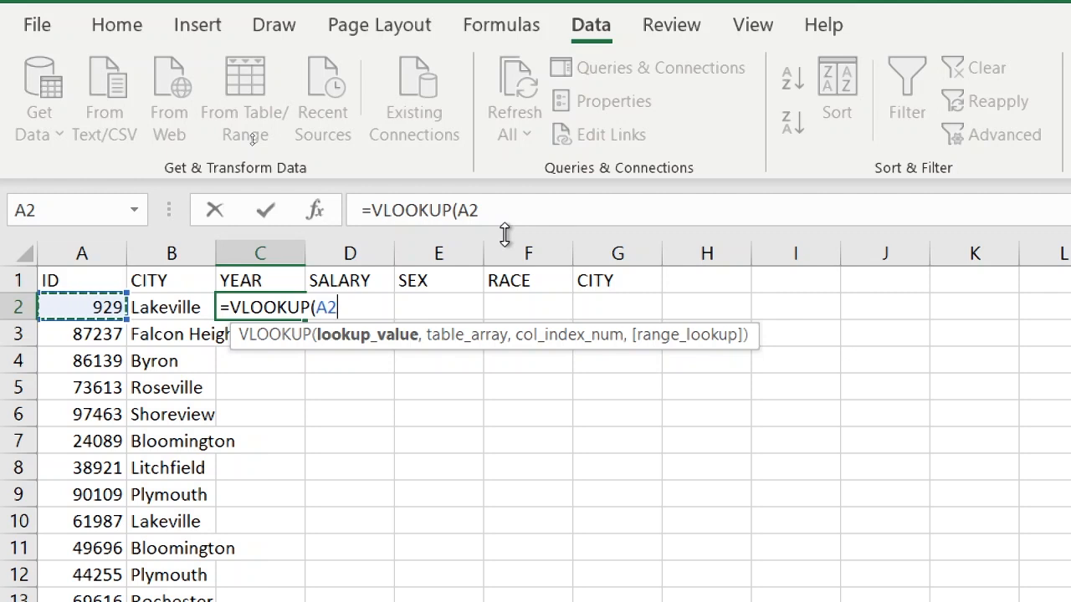
pyautogui.click(459, 212)
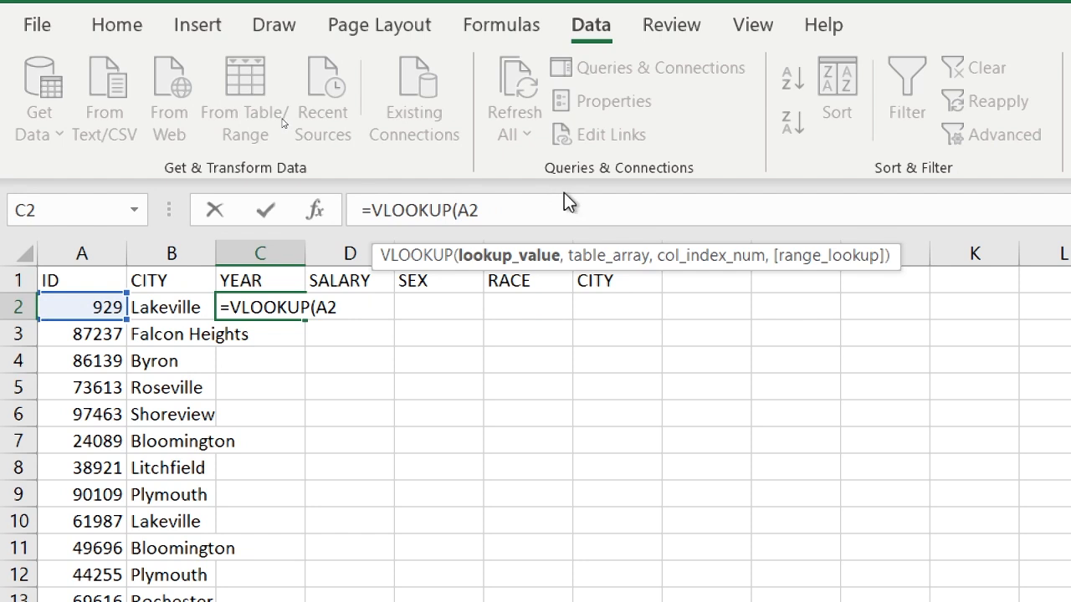
pyautogui.write('$')
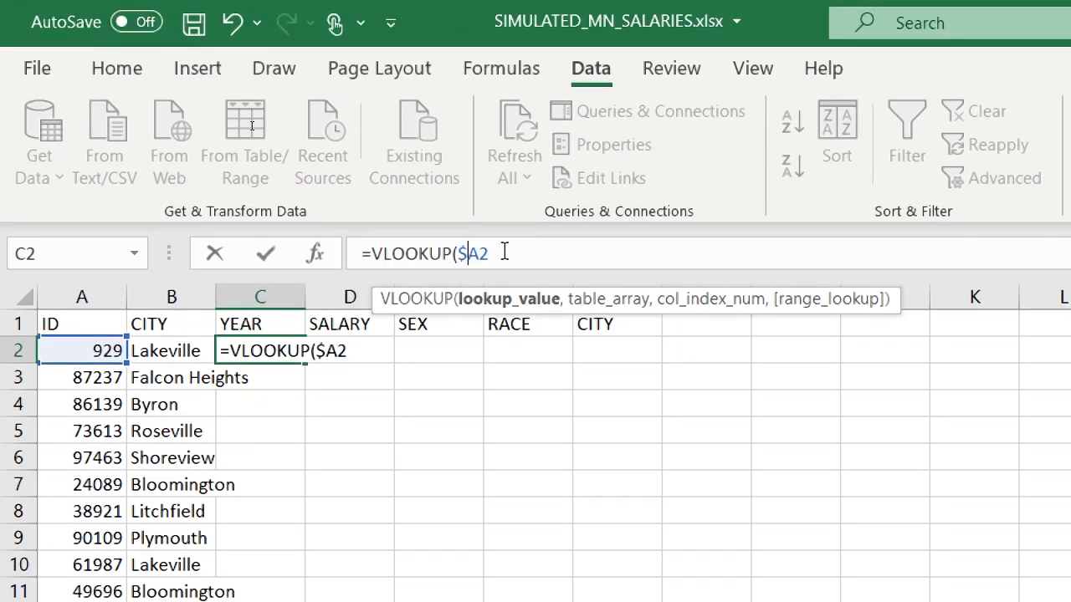
pyautogui.click(504, 253)
pyautogui.write(',')
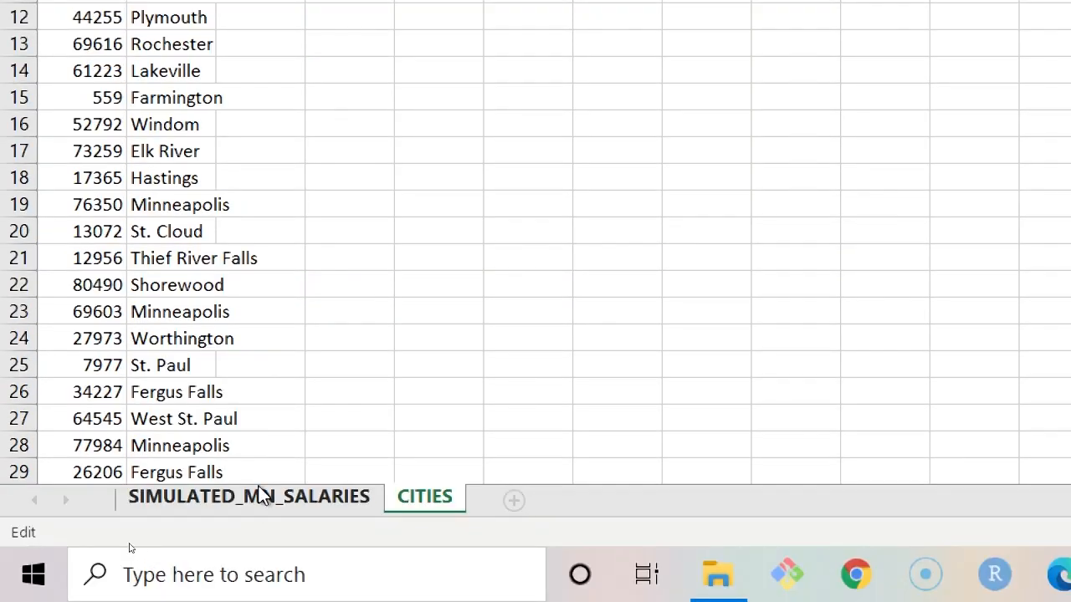
# Set the formula's table array to the range A1:F719993 of the SIMULATED_MN_SALARIES worksheet.
pyautogui.click(258, 495)
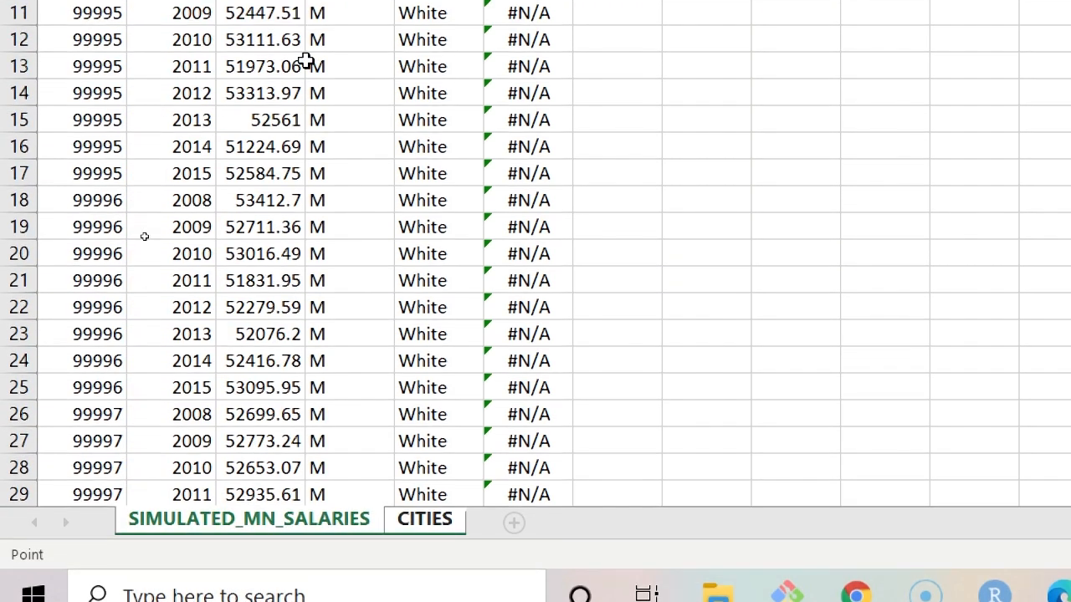
pyautogui.click(55, 174)
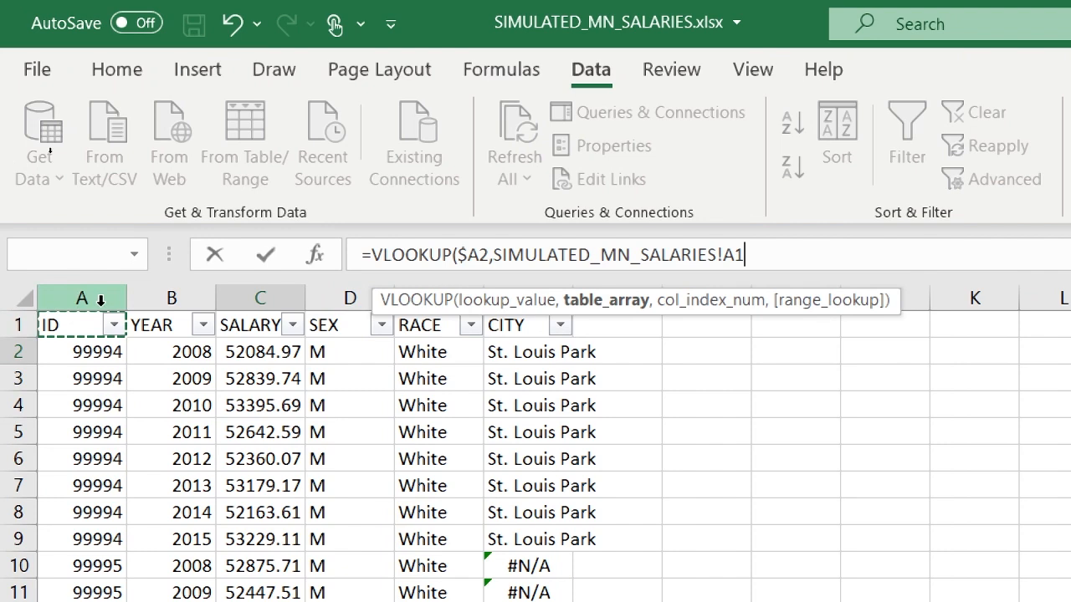
pyautogui.click(60, 330)
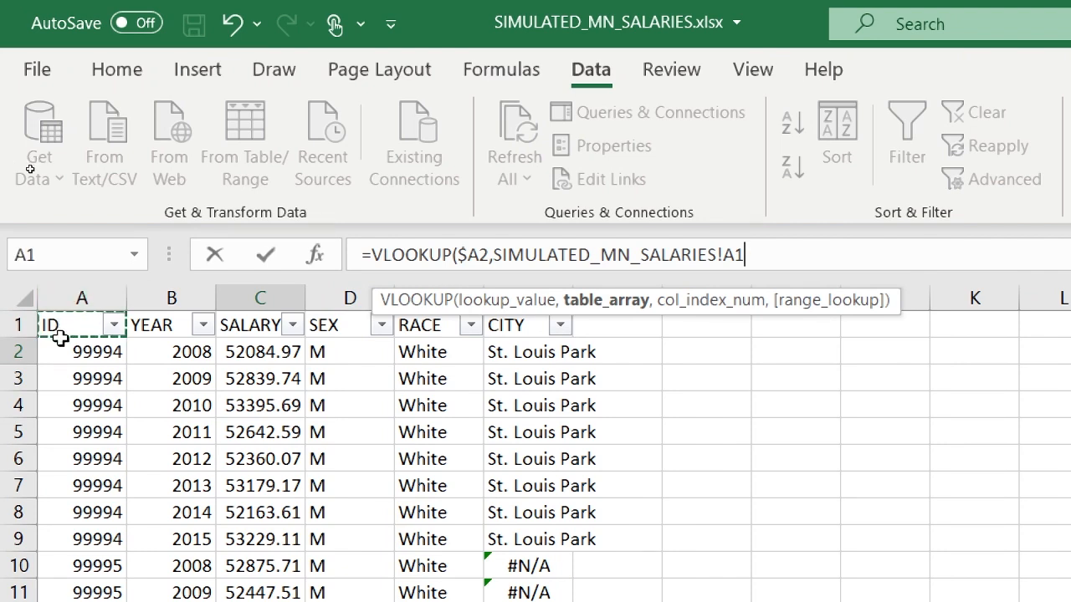
pyautogui.moveTo(57, 328); pyautogui.dragTo(565, 331)
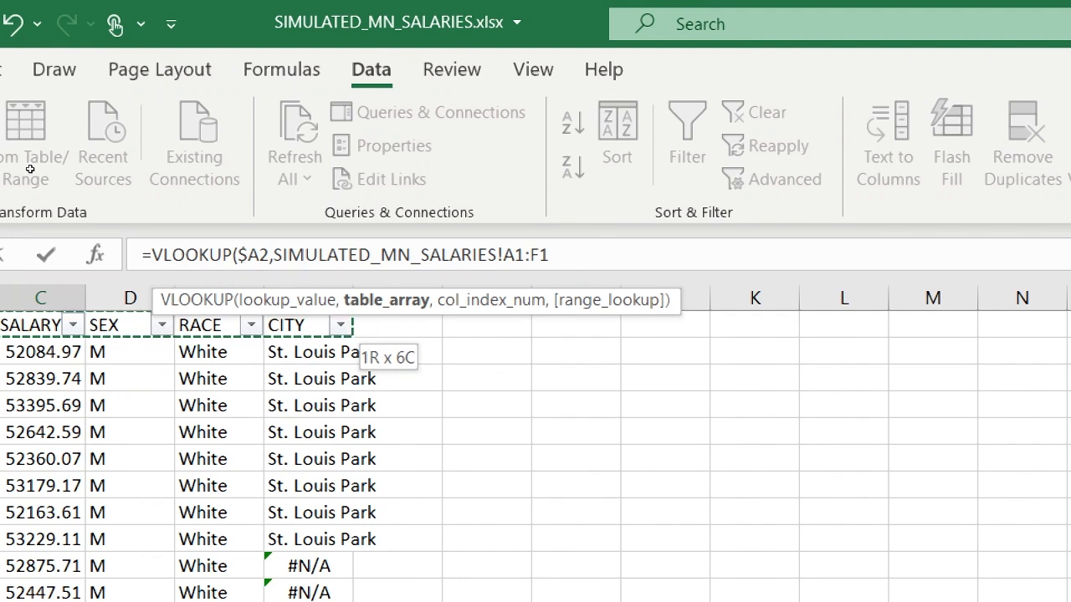
pyautogui.hotkey('ctrl', 'shift', 'Down')
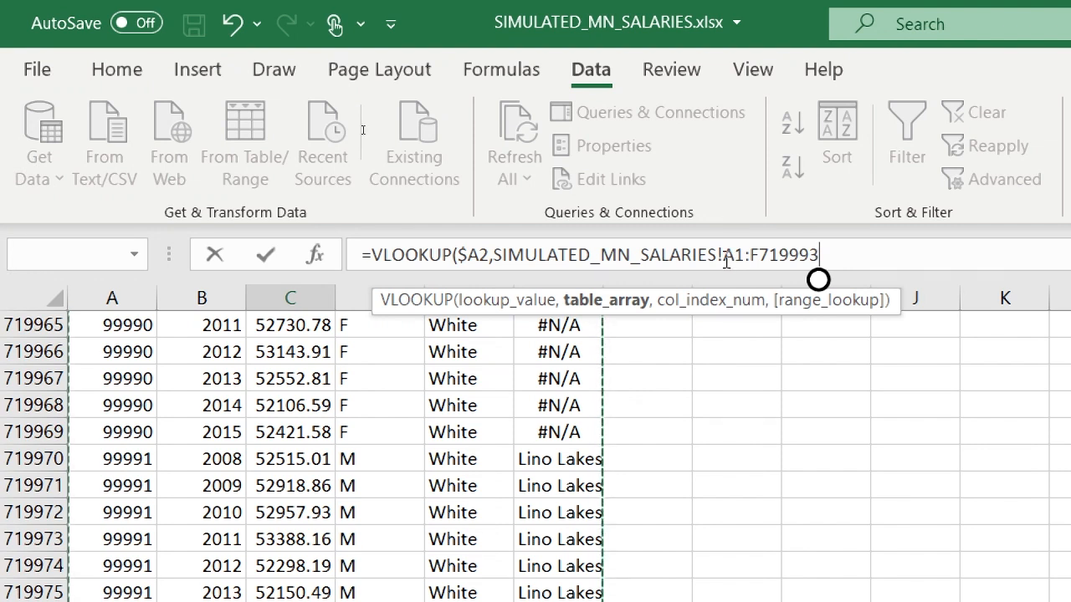
# Make the table array reference fully absolute as $A$1:$F$719993.
pyautogui.click(725, 256)
pyautogui.write('$')
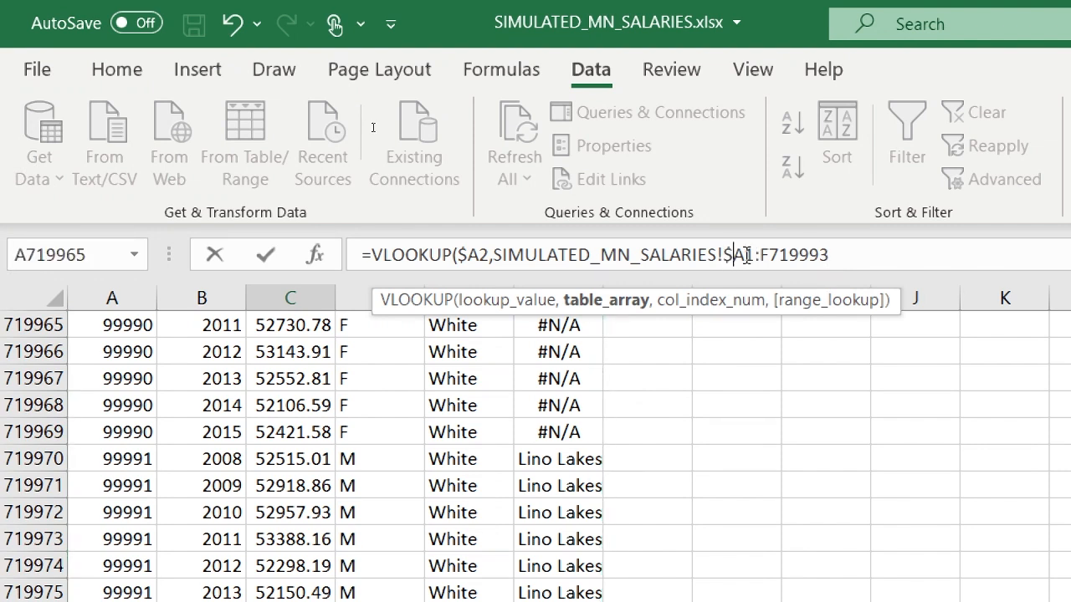
pyautogui.click(744, 255)
pyautogui.write('$')
pyautogui.click(770, 255)
pyautogui.write('$')
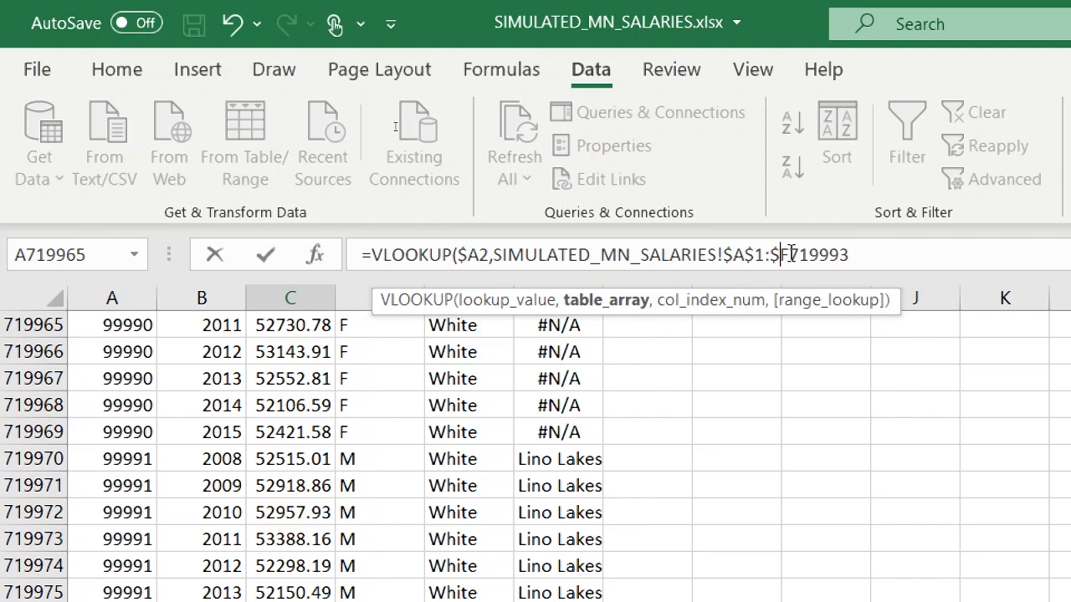
pyautogui.click(789, 255)
pyautogui.write('$')
# Complete the VLOOKUP formula with column index 2 and FALSE for an exact match, and enter it.
pyautogui.click(849, 255)
pyautogui.write(',')
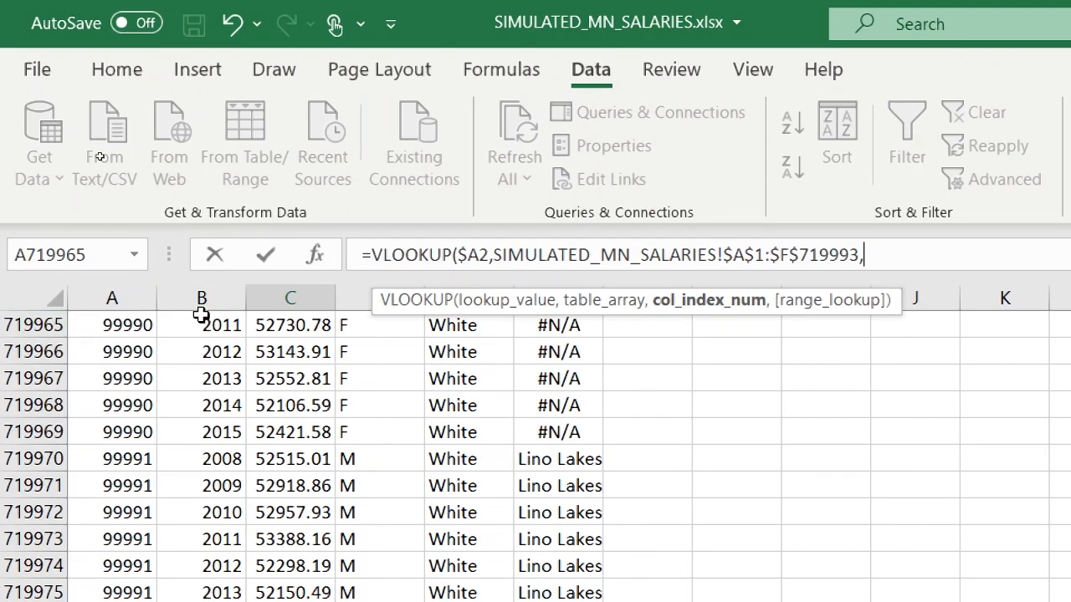
pyautogui.write('2,FALSE)')
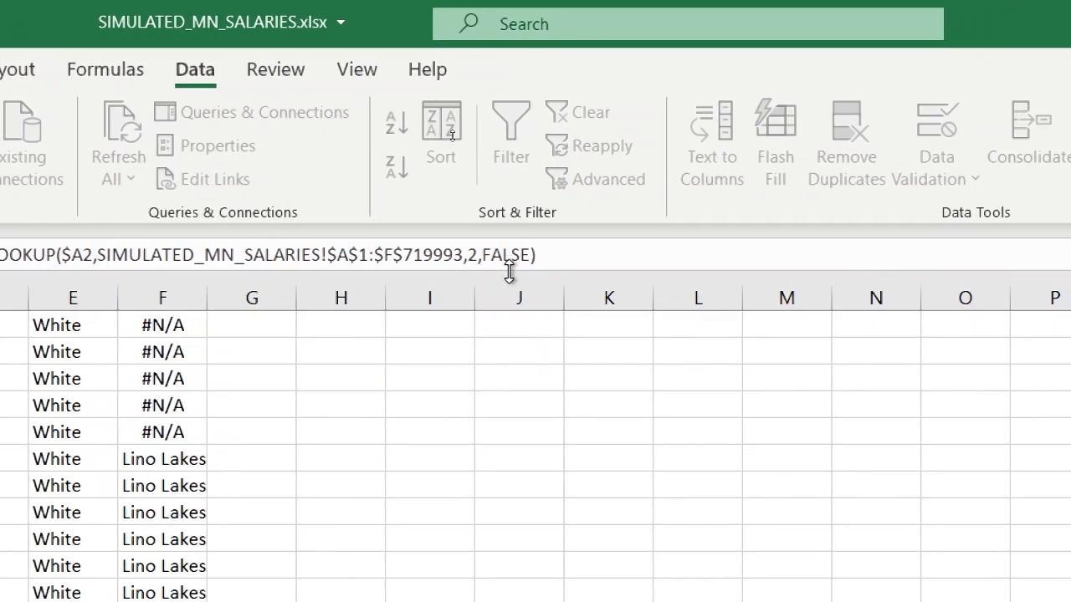
pyautogui.hotkey('ctrl', 'Return')
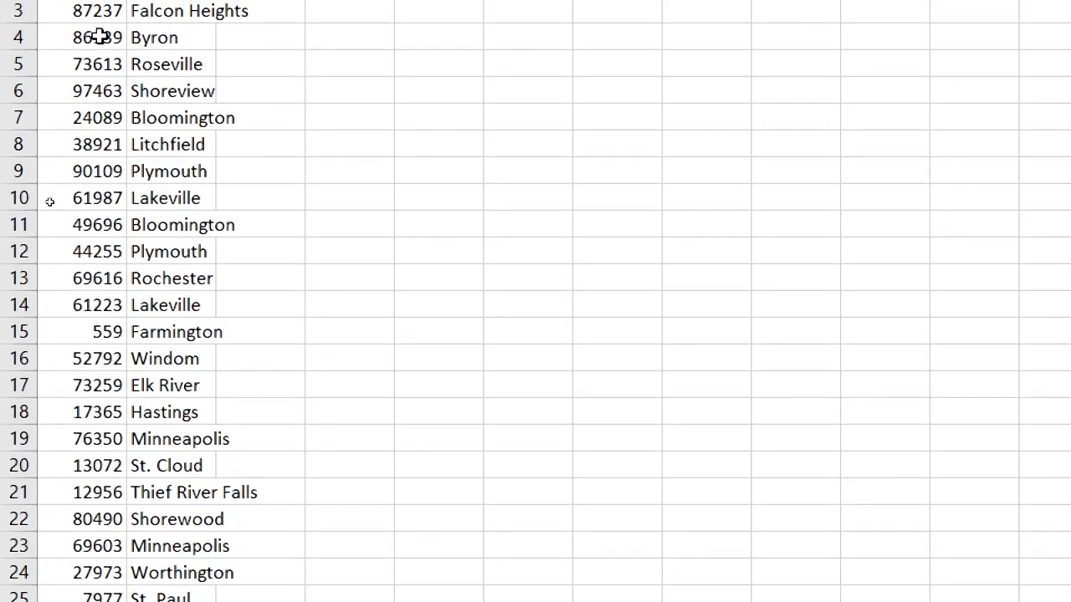
# Replace the column index in C2's VLOOKUP formula on CITIES with COLUMN()-1 and enter it.
pyautogui.click(250, 498)
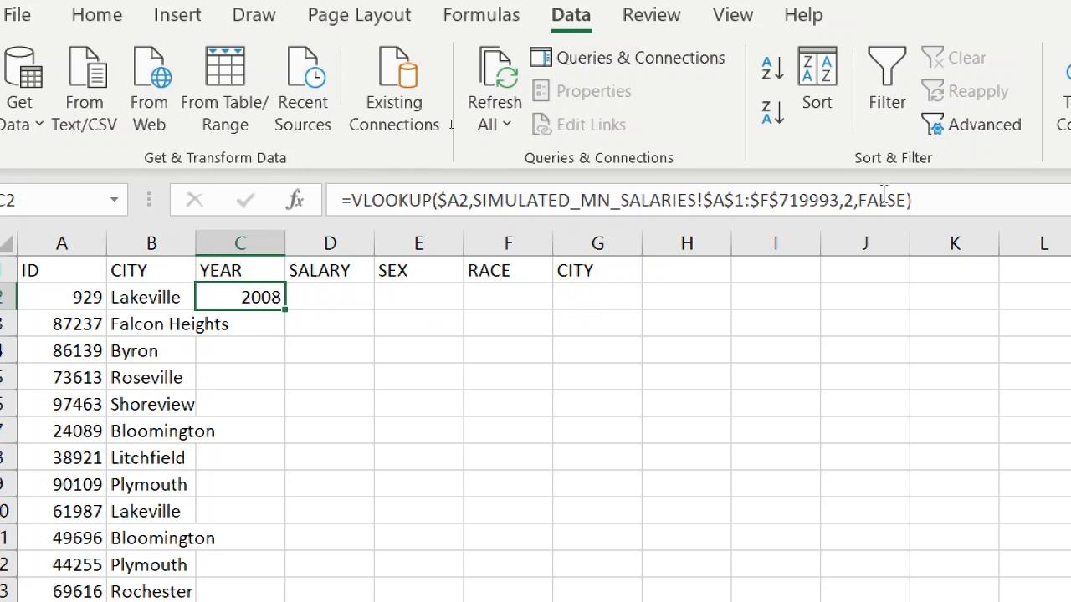
pyautogui.doubleClick(851, 203)
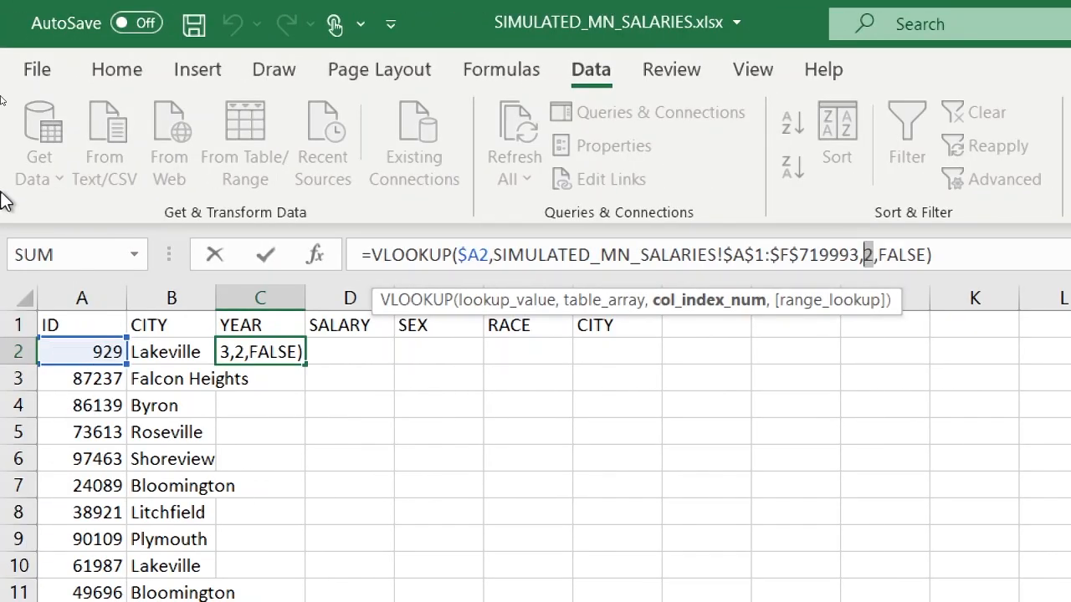
pyautogui.write('COLUMN()-1')
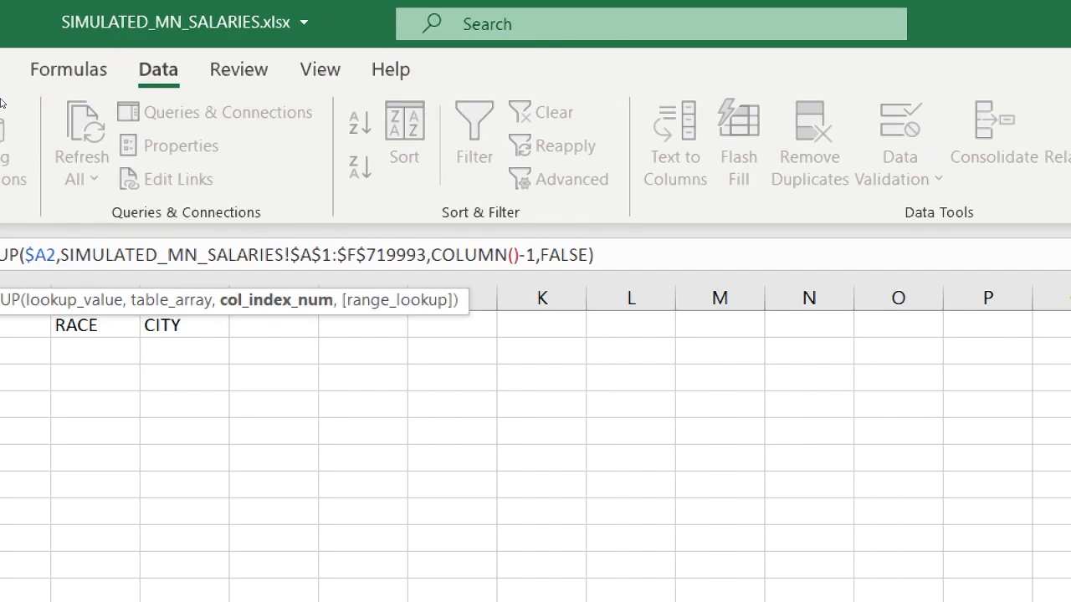
pyautogui.press('Return')
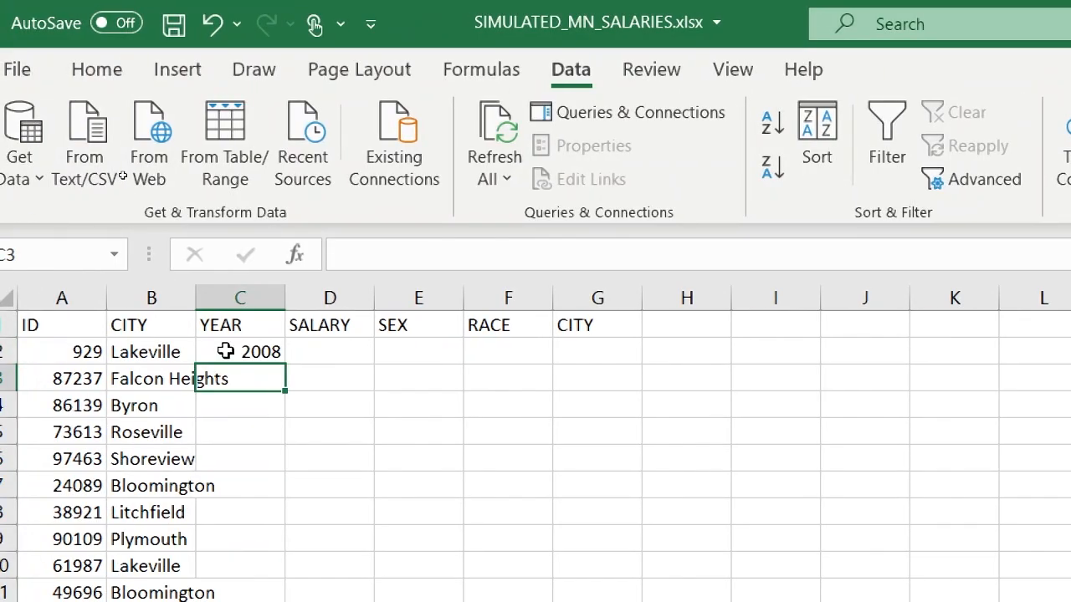
pyautogui.click(225, 351)
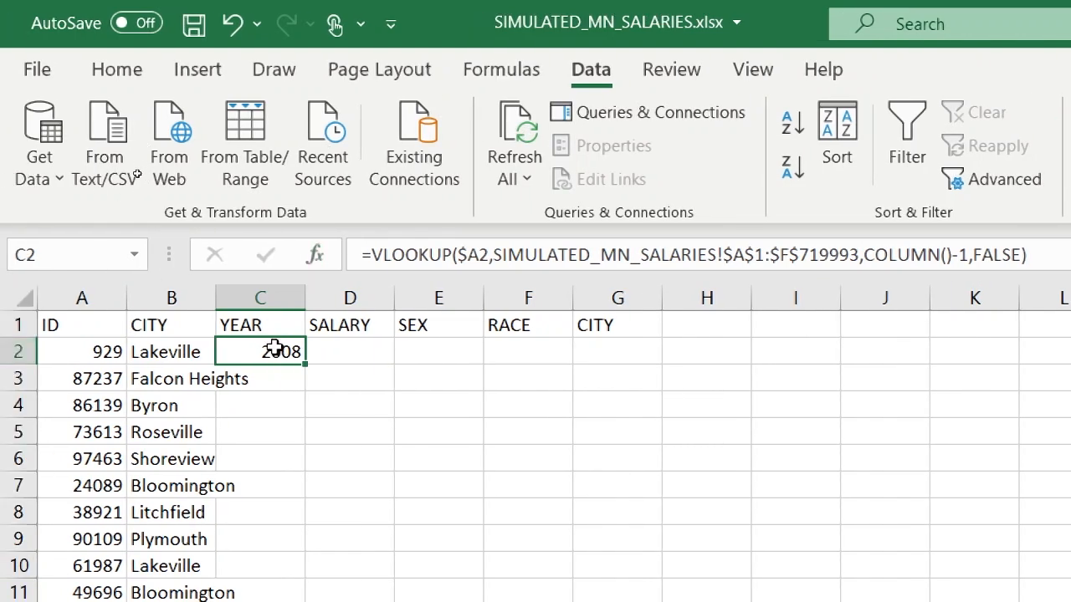
# Fill the C2 VLOOKUP formula across to G2 and down all rows of the CITIES data.
pyautogui.click(270, 299)
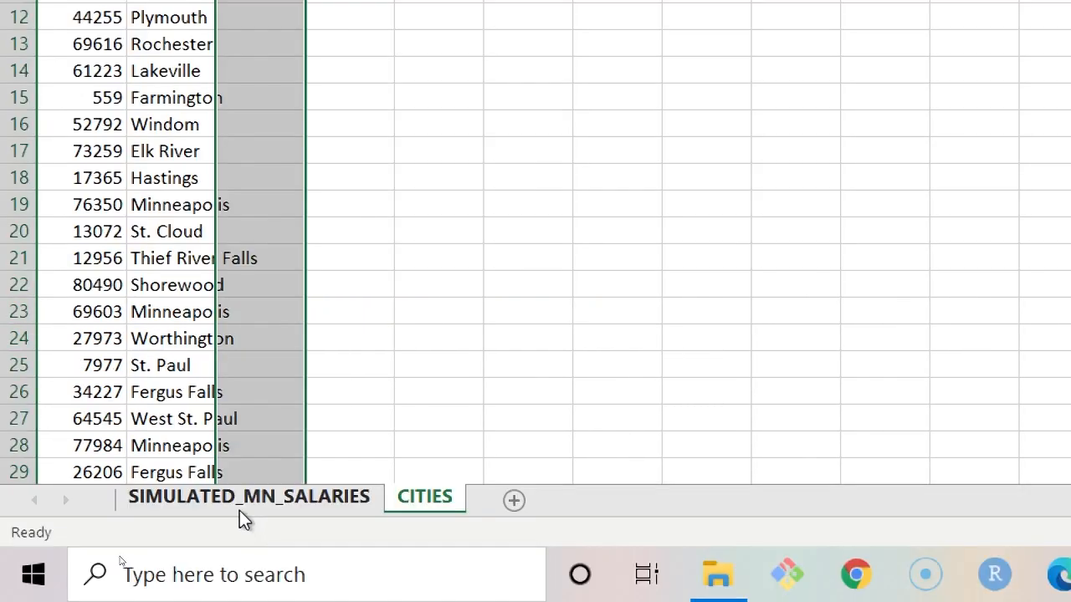
pyautogui.click(239, 507)
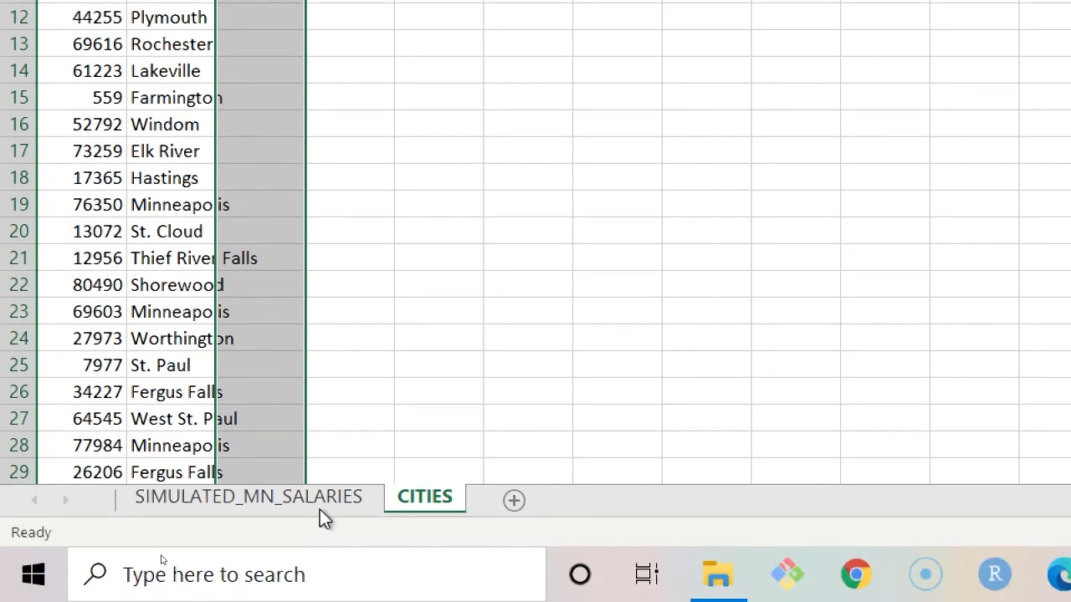
pyautogui.click(320, 500)
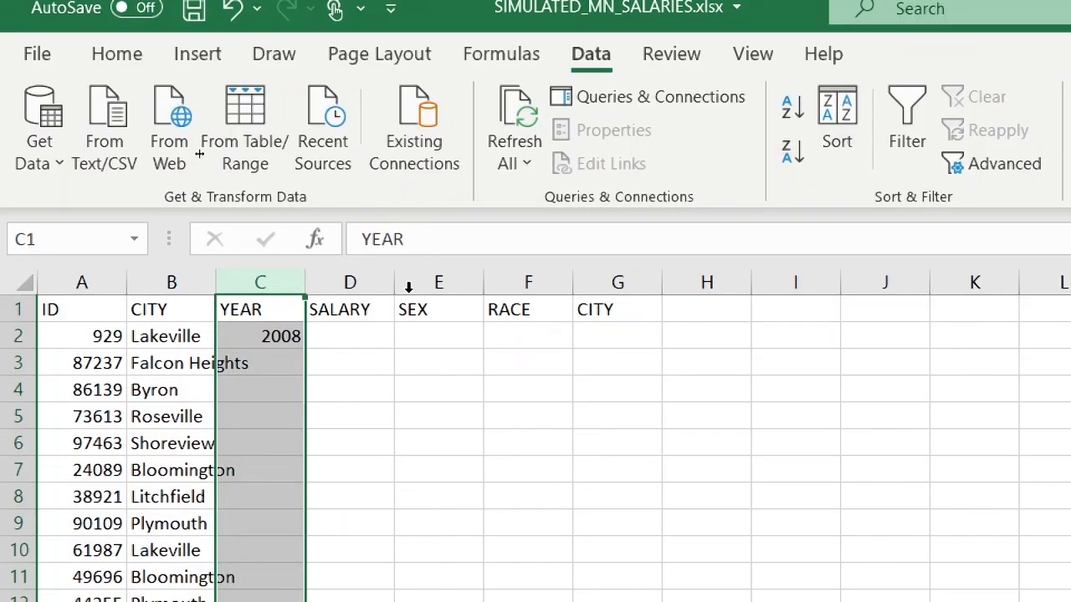
pyautogui.click(282, 337)
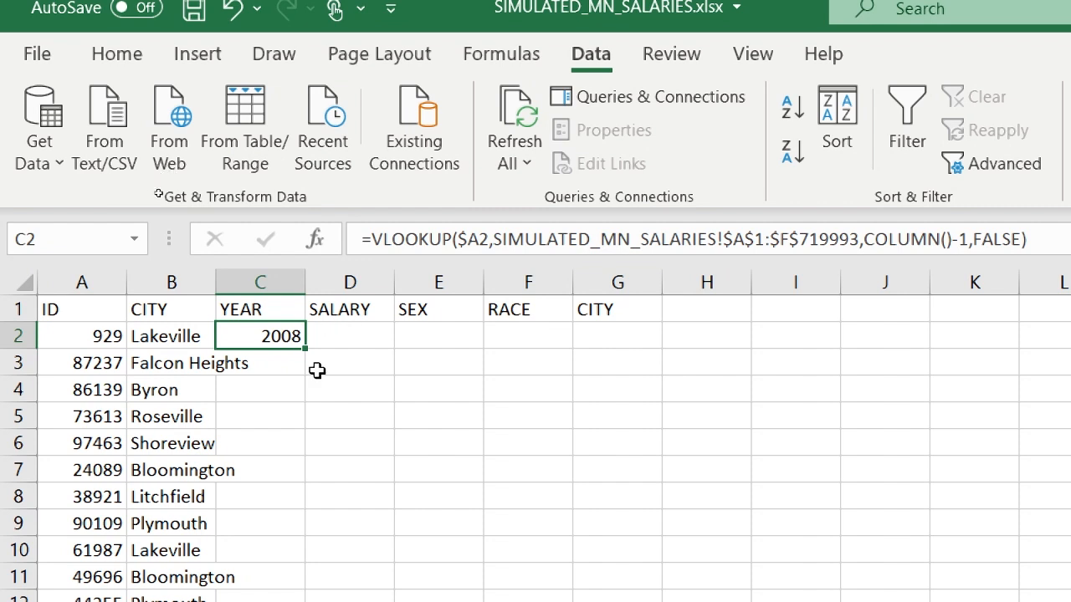
pyautogui.moveTo(308, 349); pyautogui.dragTo(656, 348)
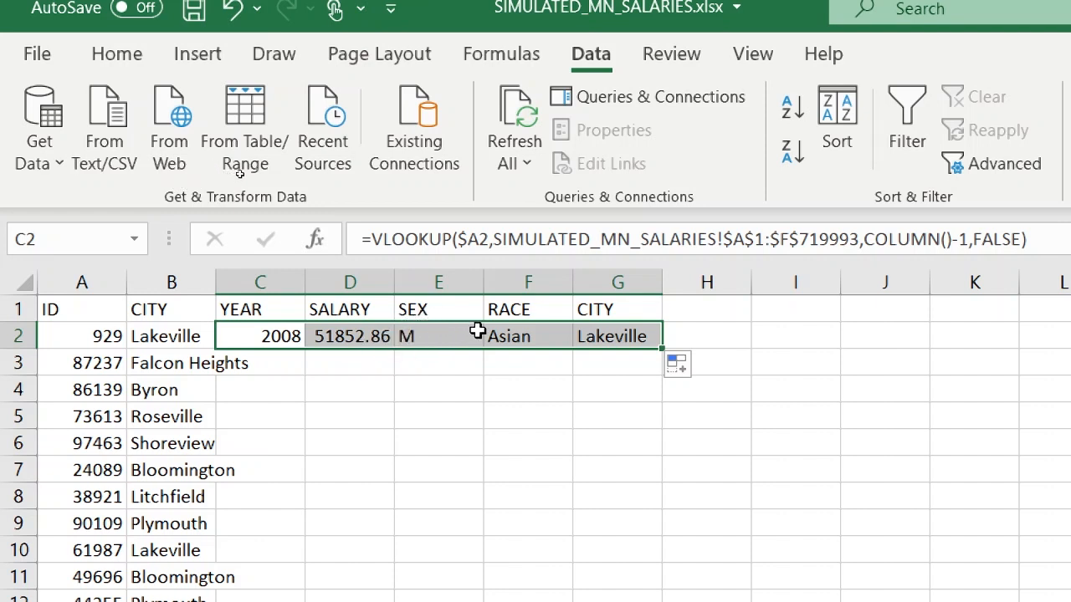
pyautogui.doubleClick(661, 355)
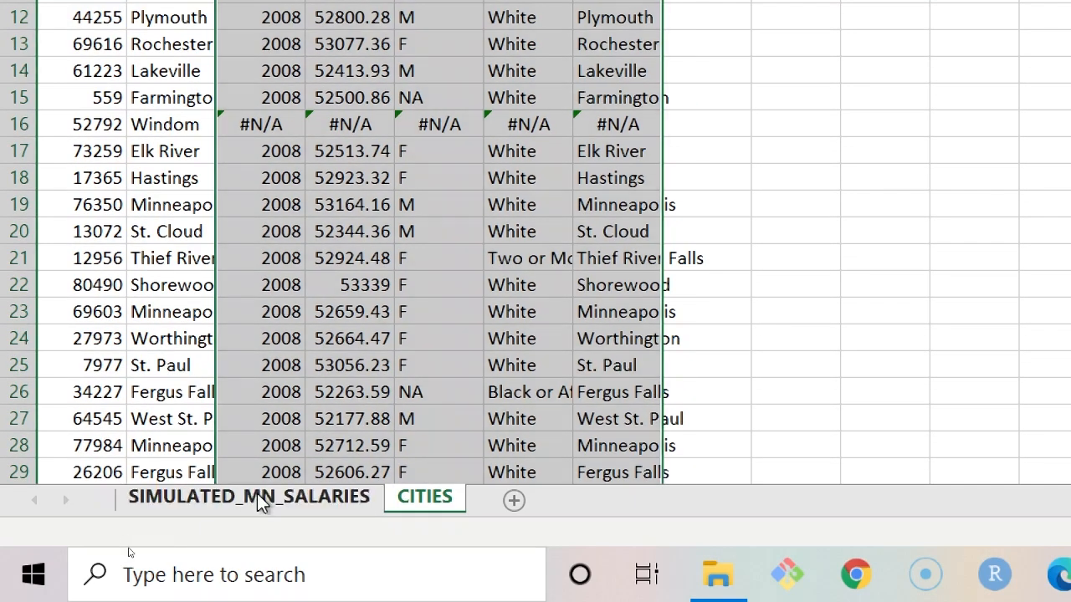
# Examine the repeated IDs and their years in the SIMULATED_MN_SALARIES worksheet.
pyautogui.click(260, 501)
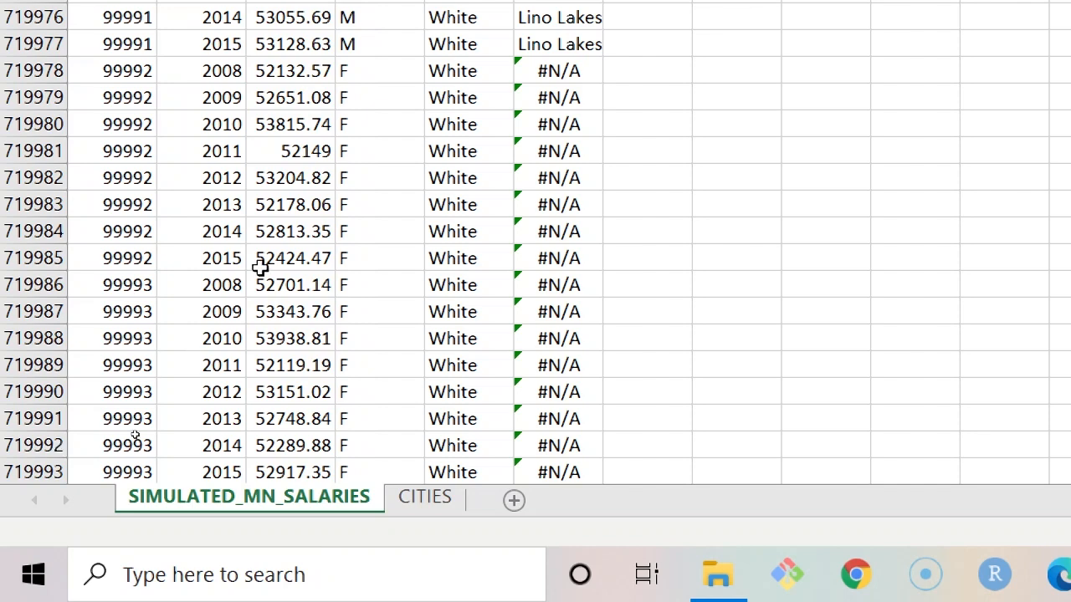
pyautogui.moveTo(149, 287); pyautogui.dragTo(217, 294)
pyautogui.click(425, 497)
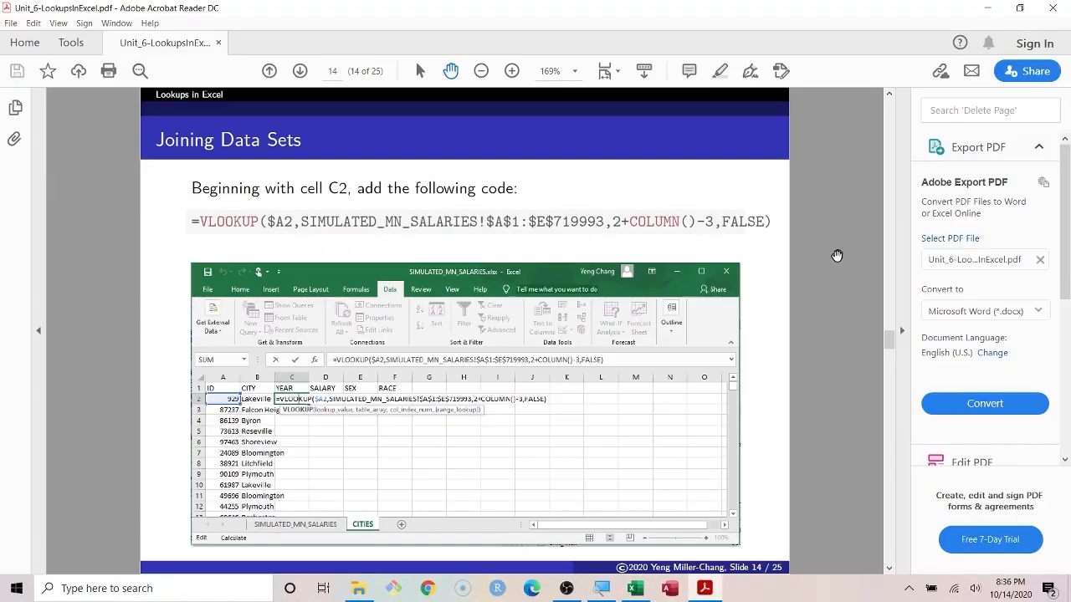
# Read the Acrobat Reader slides from Joining Data Sets to Relative References, and return to C2 of CITIES in Excel.
pyautogui.scroll(-1, 823, 269)
pyautogui.scroll(-1, 823, 270)
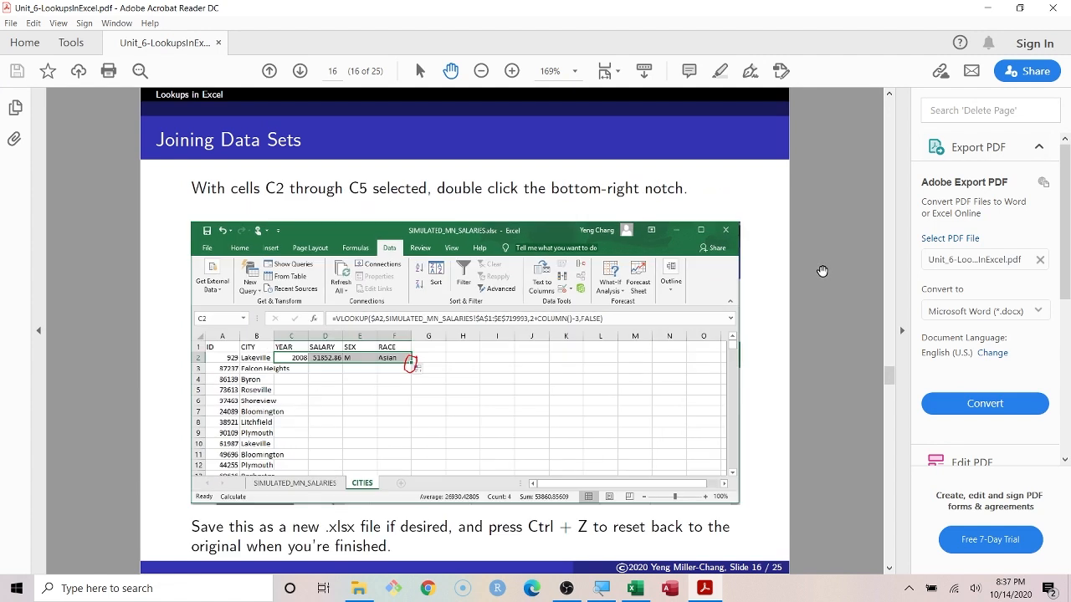
pyautogui.scroll(-1, 823, 269)
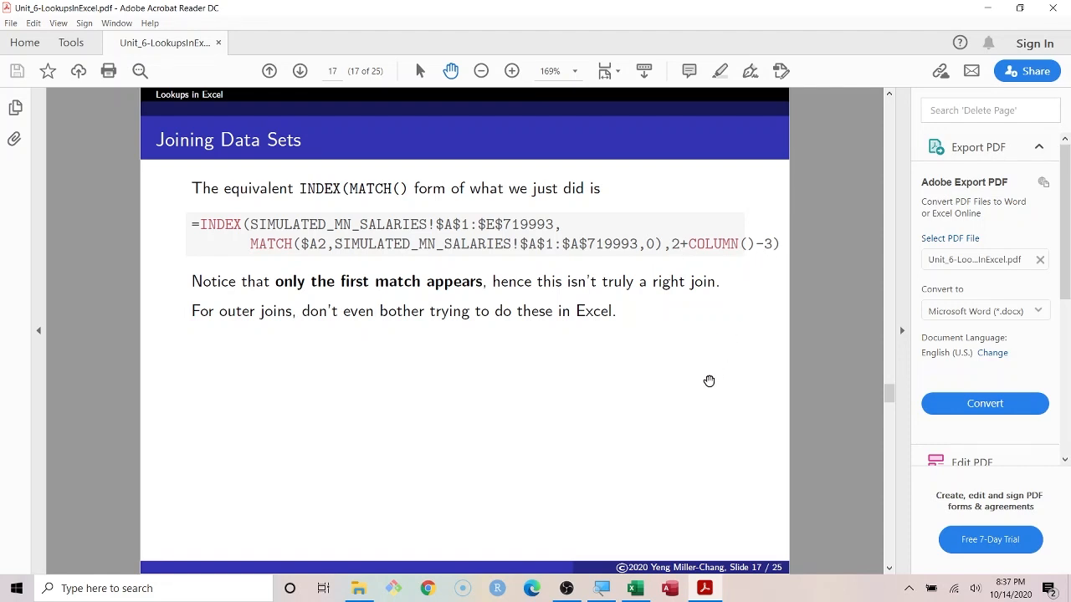
pyautogui.scroll(-1, 709, 382)
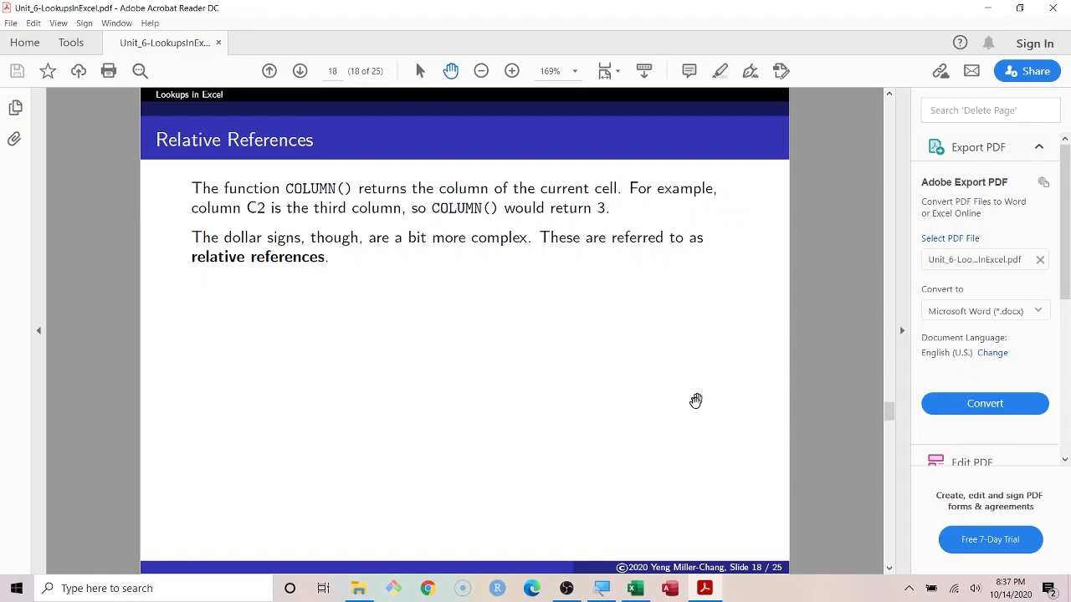
pyautogui.click(705, 588)
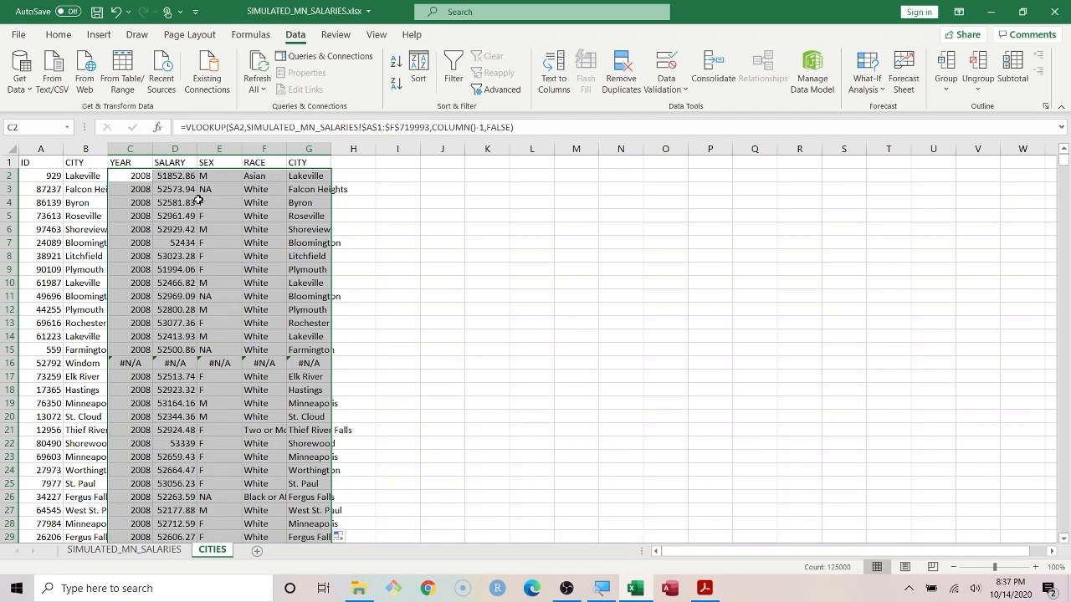
pyautogui.click(131, 178)
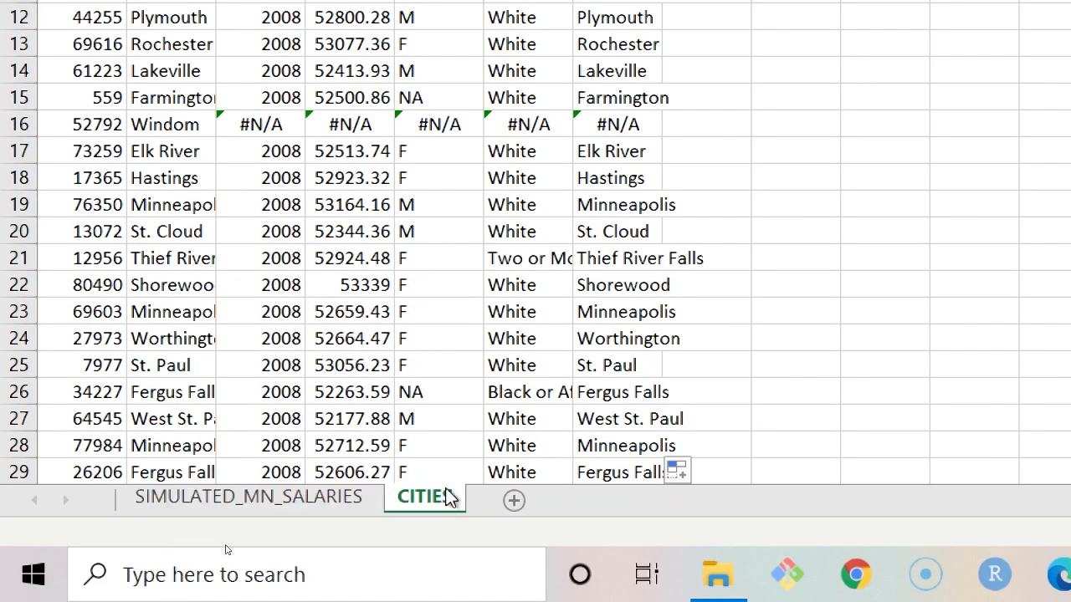
# Add a new worksheet and enter 5 in A1 and 6 in B1.
pyautogui.click(513, 501)
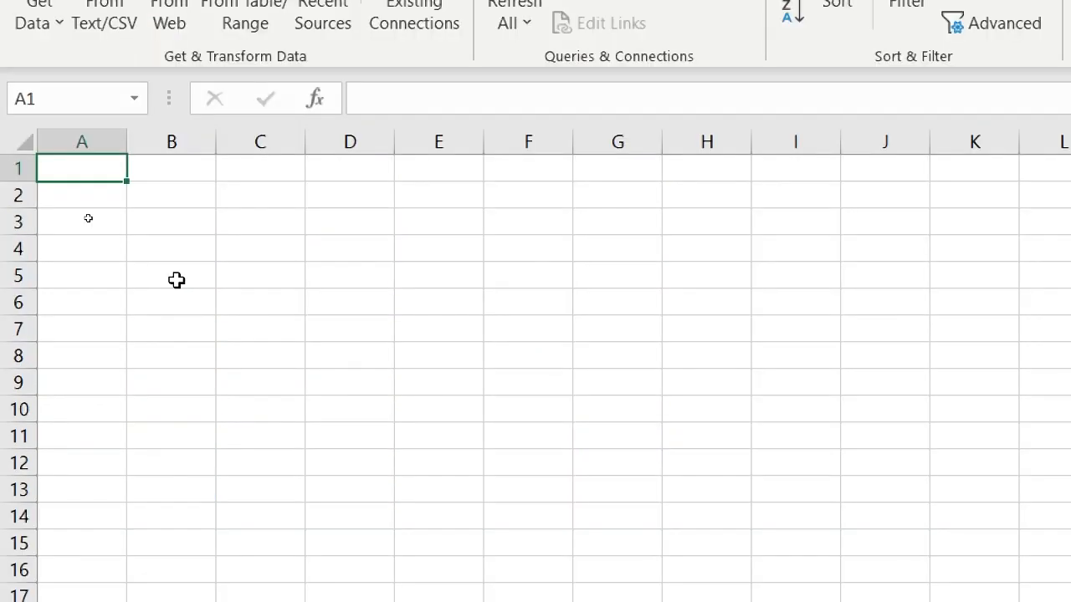
pyautogui.click(176, 280)
pyautogui.click(66, 163)
pyautogui.write('5')
pyautogui.click(26, 143)
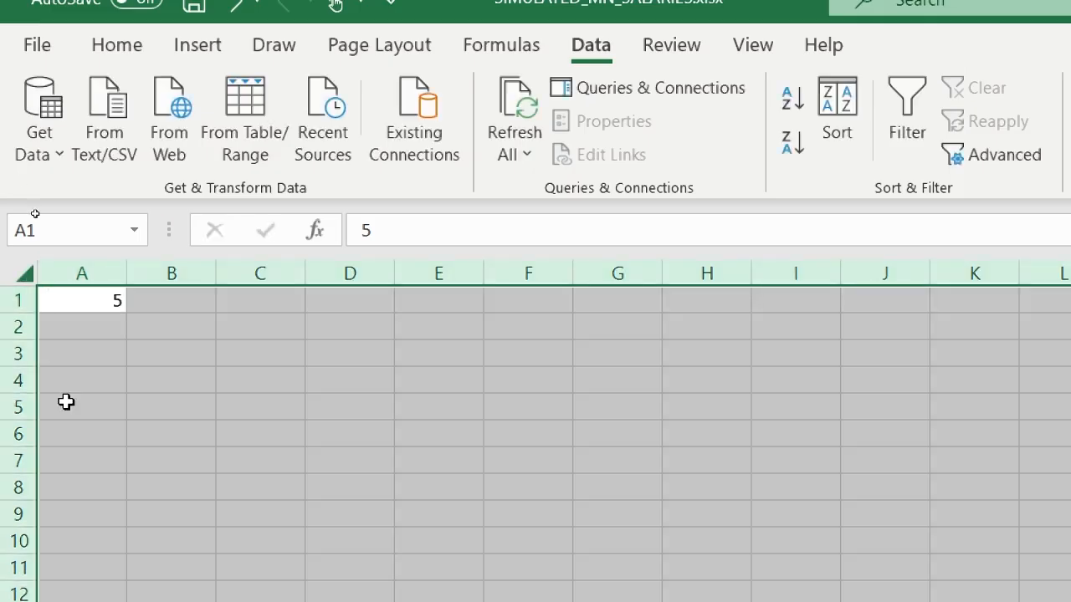
pyautogui.click(92, 169)
pyautogui.click(162, 303)
pyautogui.write('6')
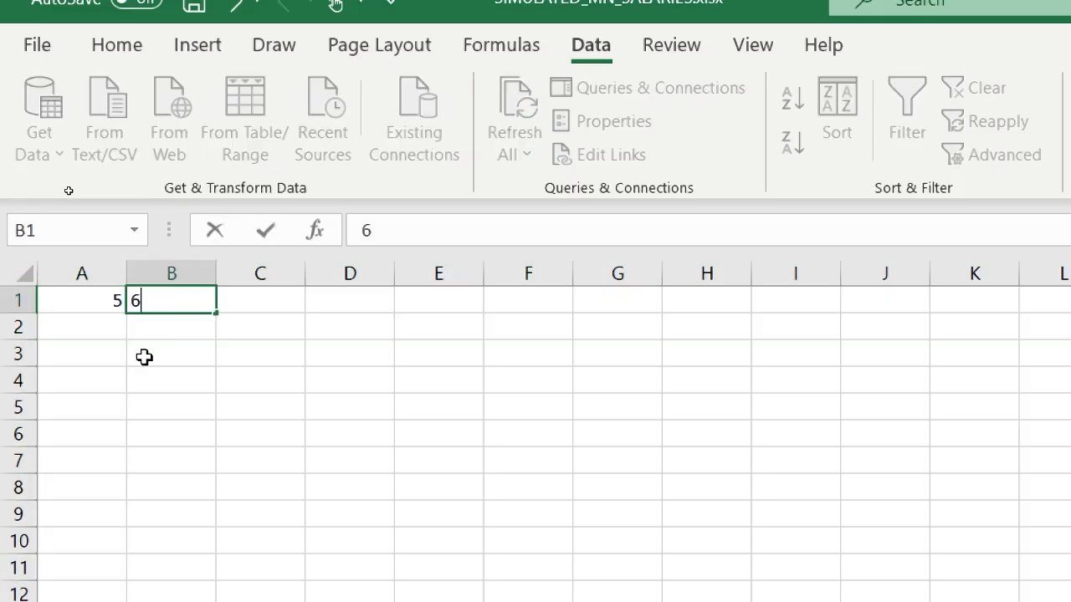
pyautogui.click(120, 276)
# Enter 7 in A2 and 8 in B2 of the new worksheet.
pyautogui.click(93, 327)
pyautogui.write('7')
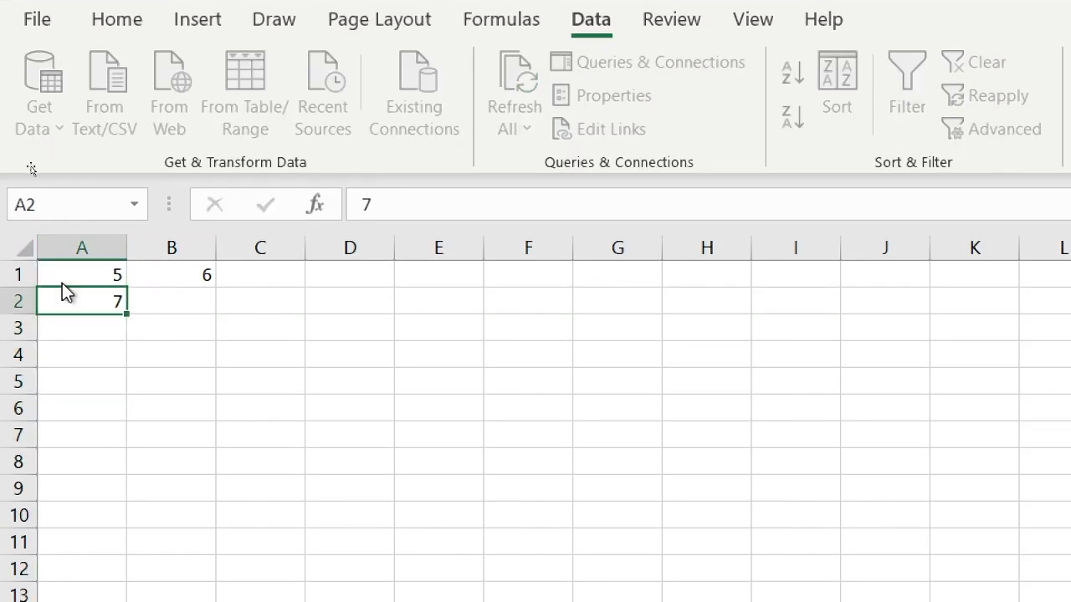
pyautogui.hotkey('ctrl', 'Return')
pyautogui.click(163, 294)
pyautogui.write('8')
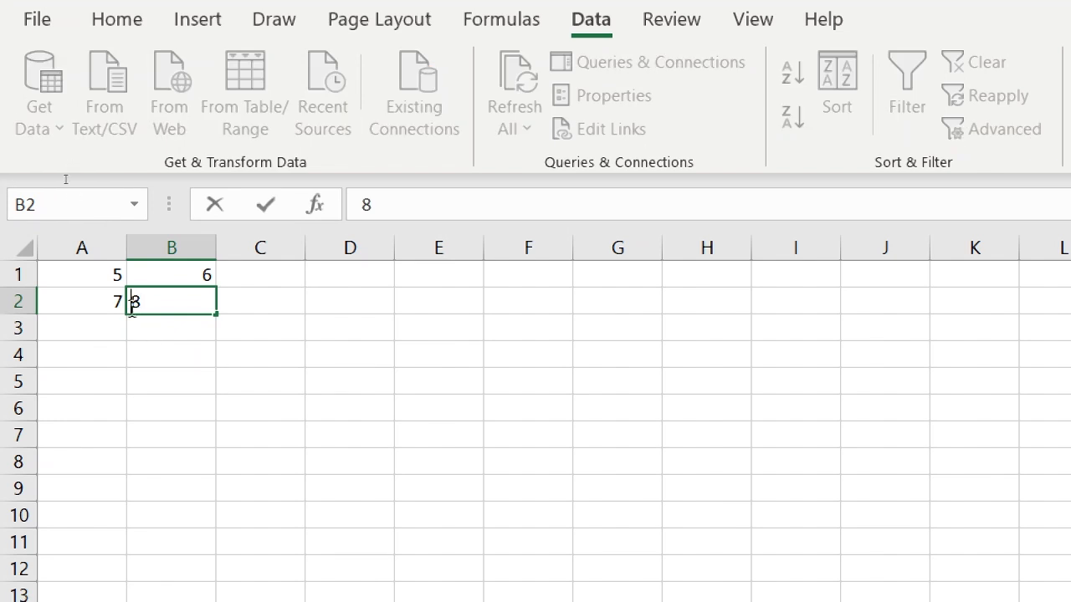
# Enter the relative reference =A1 in B4 and fill it across and down through C5.
pyautogui.click(155, 352)
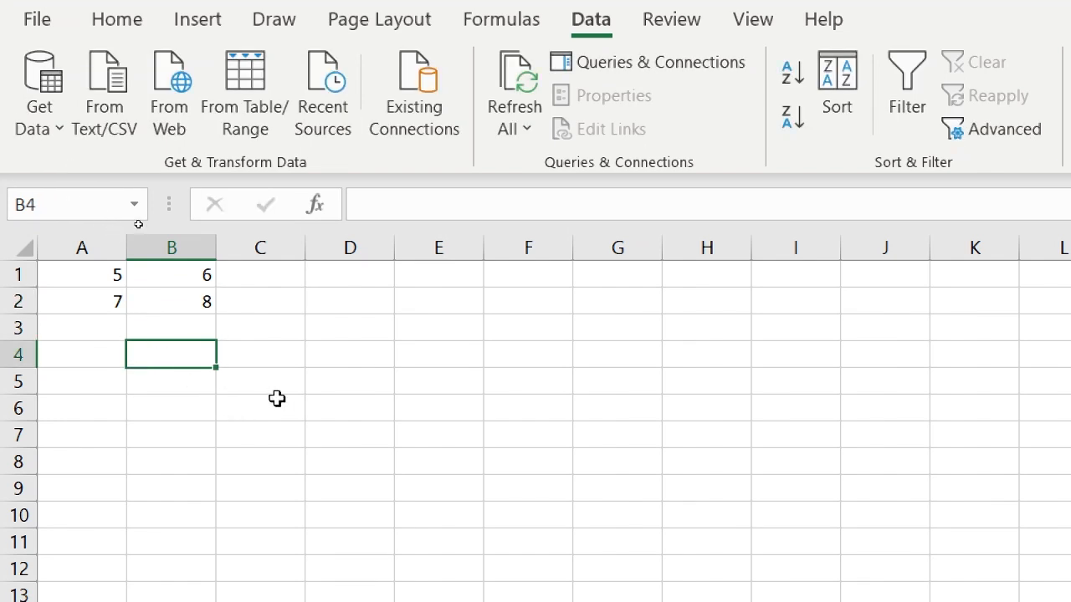
pyautogui.write('=')
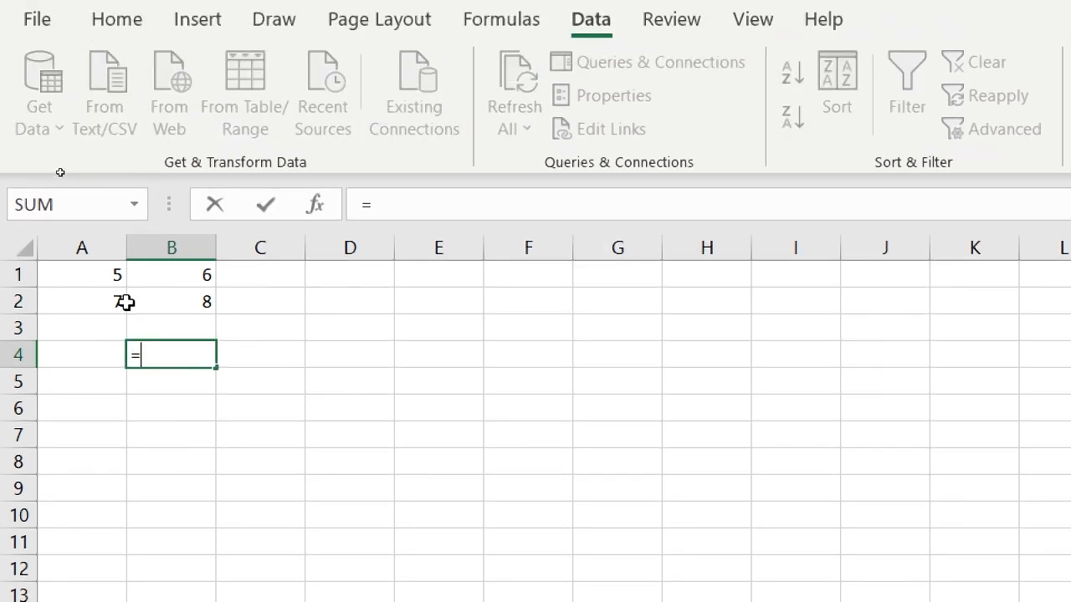
pyautogui.click(84, 273)
pyautogui.press('Return')
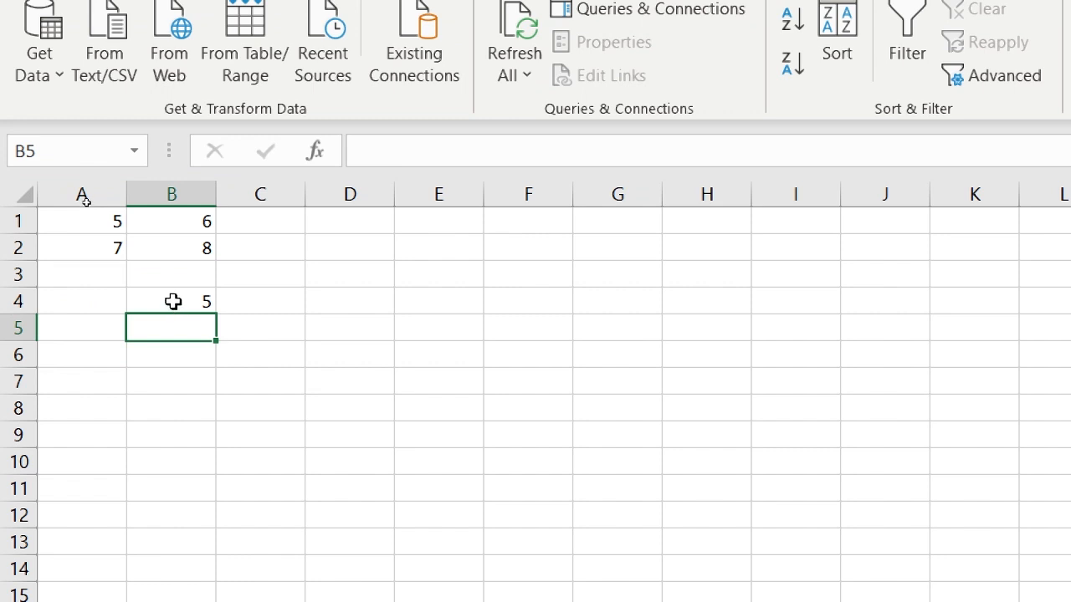
pyautogui.click(174, 301)
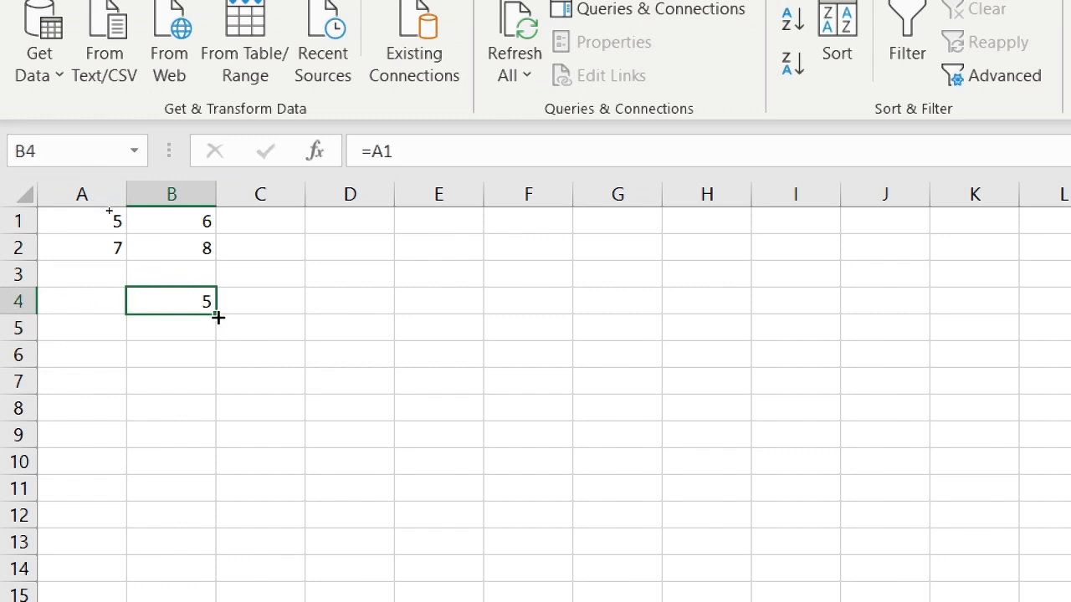
pyautogui.moveTo(218, 318); pyautogui.dragTo(305, 345)
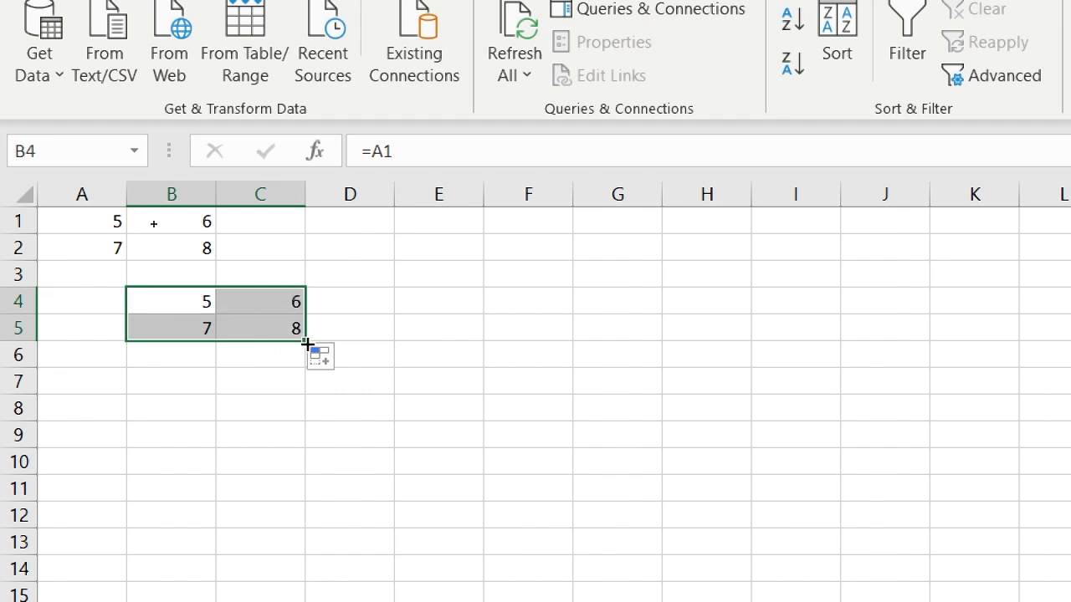
# Repeat the fill from B4 across to C4 and compare the cell references in the two formulas.
pyautogui.click(201, 301)
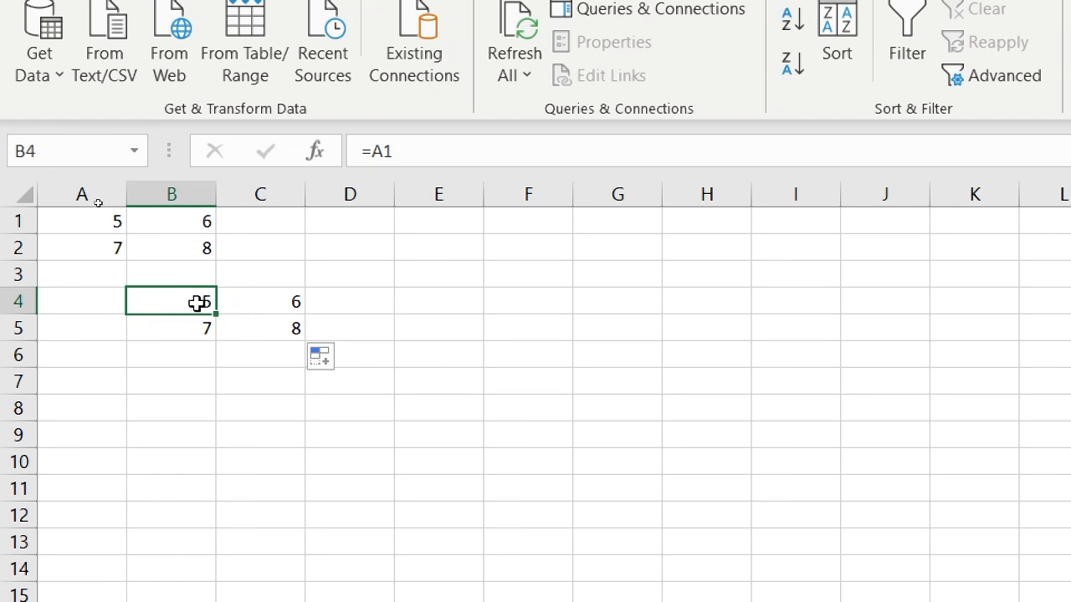
pyautogui.moveTo(193, 301)
pyautogui.mouseDown()
pyautogui.moveTo(263, 306)
pyautogui.moveTo(175, 301)
pyautogui.mouseUp()
pyautogui.click(283, 309)
pyautogui.moveTo(218, 314); pyautogui.dragTo(292, 308)
pyautogui.click(184, 306)
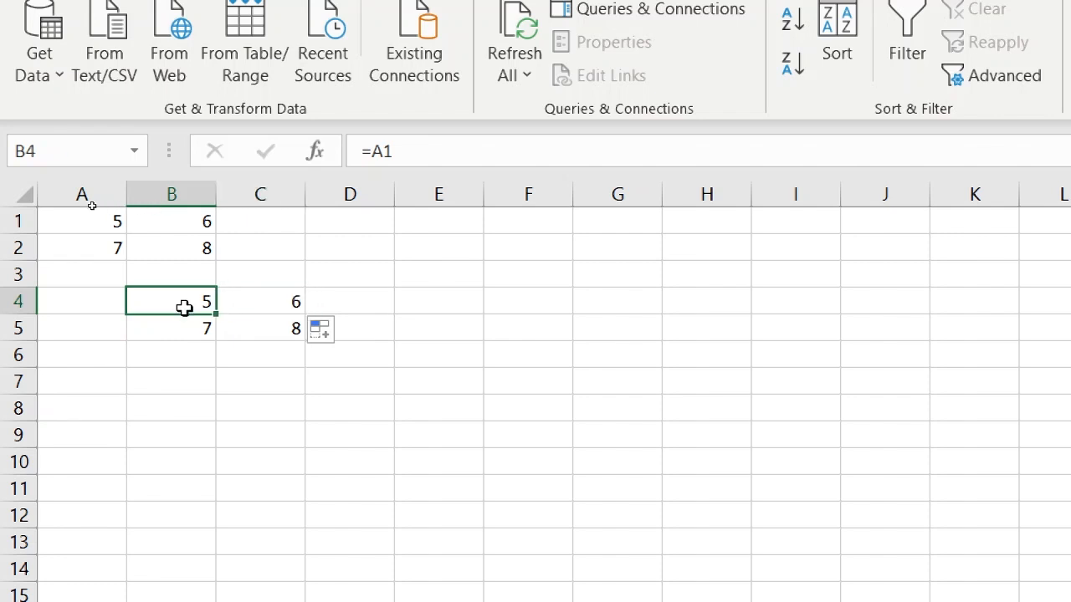
pyautogui.click(255, 304)
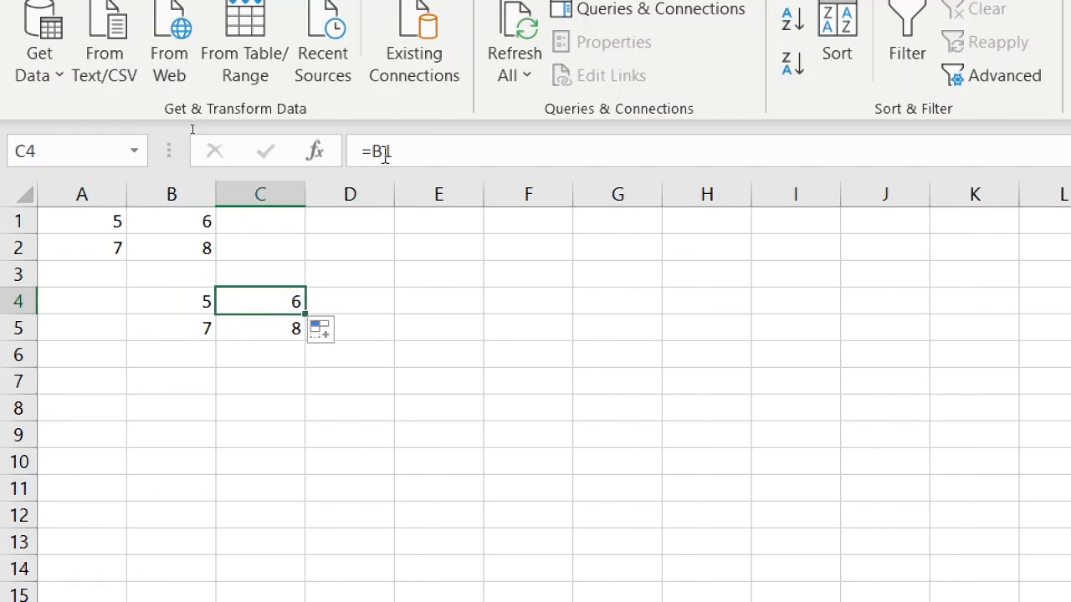
pyautogui.click(184, 299)
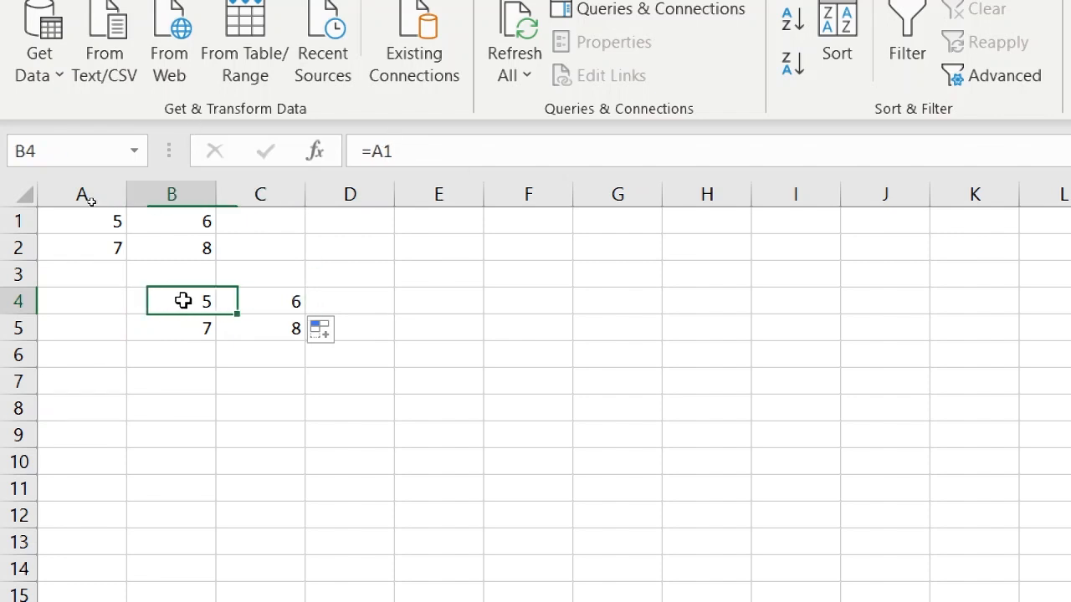
pyautogui.click(253, 308)
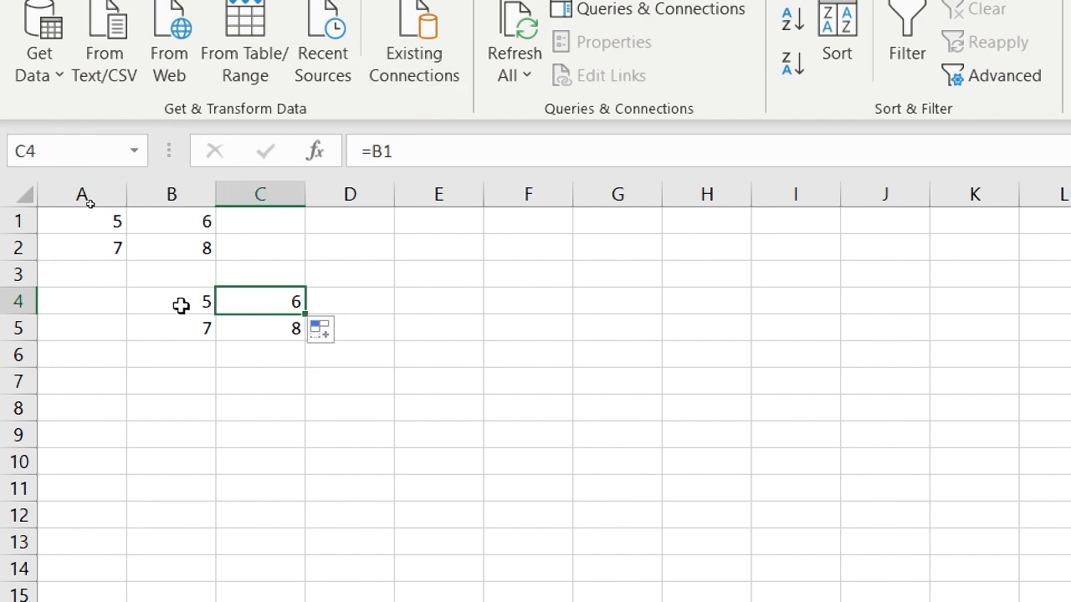
# Repeat the fill from C4 down to C5 and reselect C4 to examine its reference.
pyautogui.moveTo(186, 306); pyautogui.dragTo(279, 306)
pyautogui.click(281, 306)
pyautogui.moveTo(304, 316); pyautogui.dragTo(300, 343)
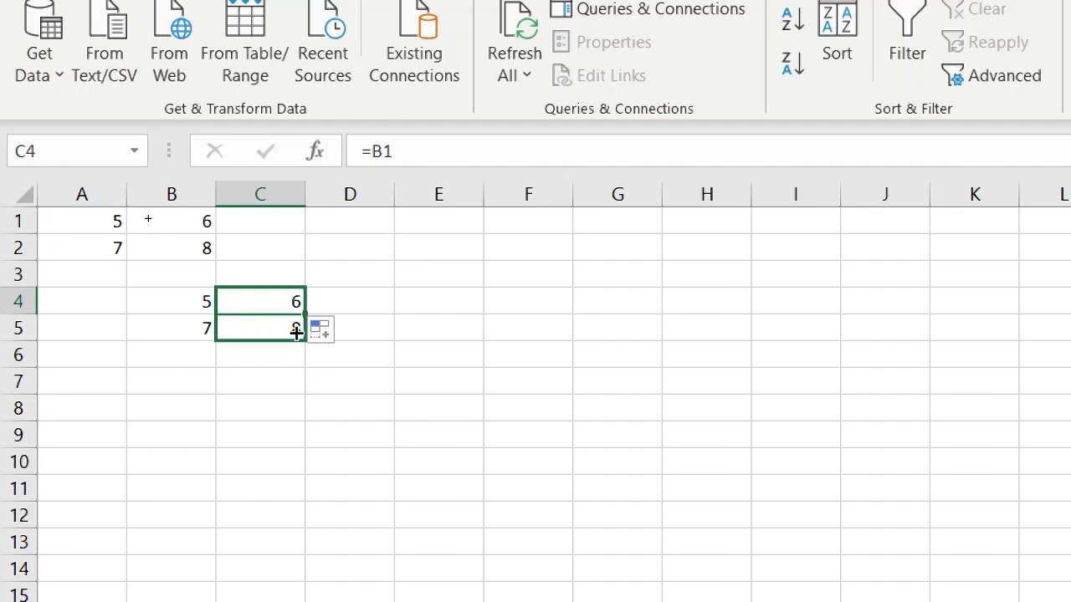
pyautogui.click(277, 296)
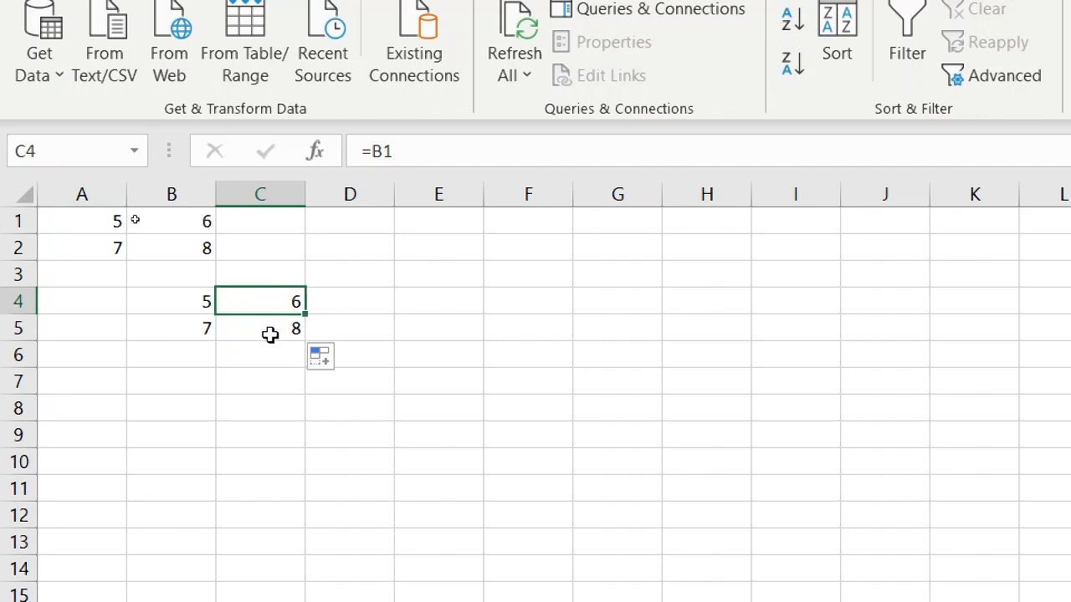
# Examine the relative references in the filled cells B4 to C5, comparing each formula with its source cell.
pyautogui.click(271, 331)
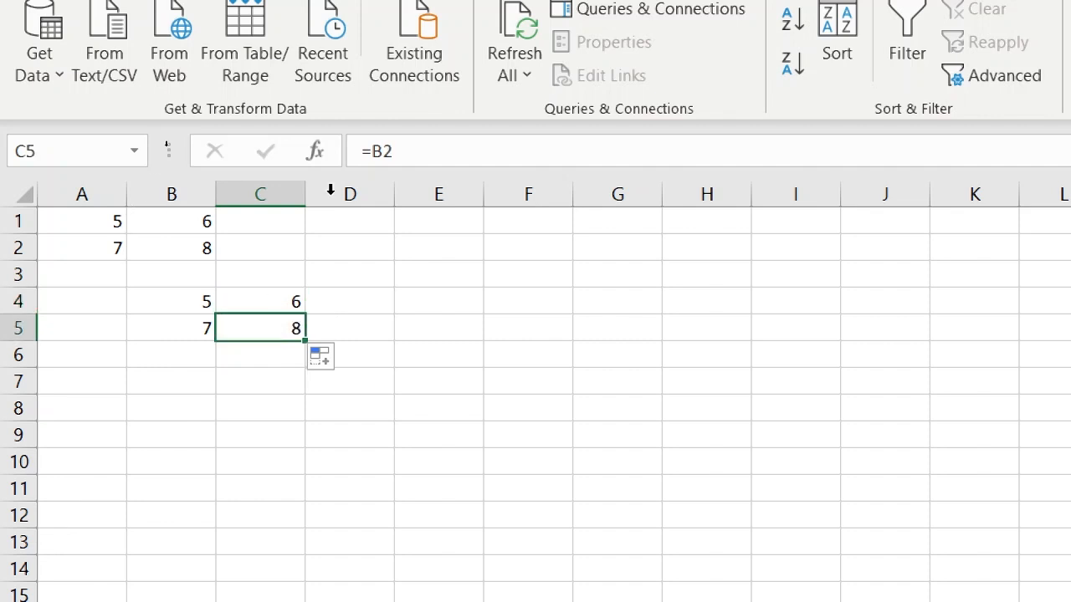
pyautogui.click(196, 306)
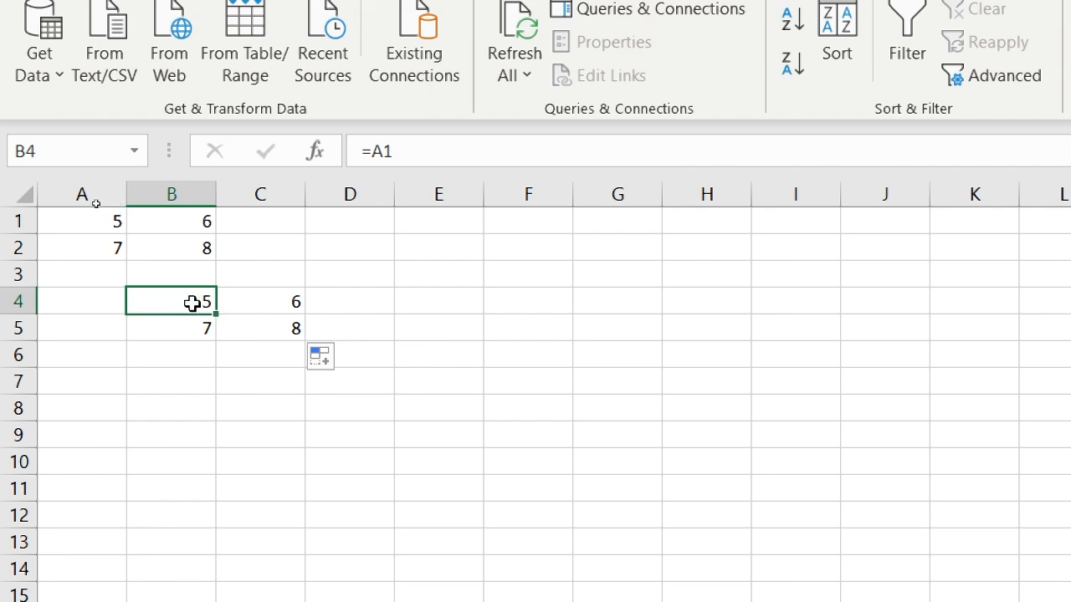
pyautogui.moveTo(191, 303); pyautogui.dragTo(257, 312)
pyautogui.moveTo(254, 337); pyautogui.dragTo(253, 334)
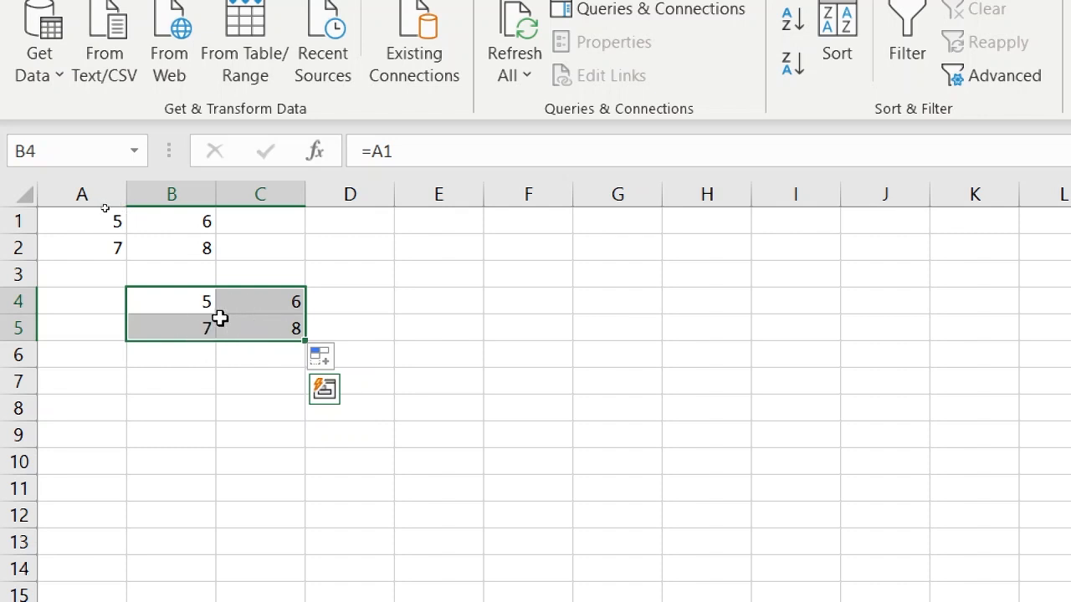
pyautogui.click(292, 306)
pyautogui.press('Left')
pyautogui.press('Down')
pyautogui.press('Down')
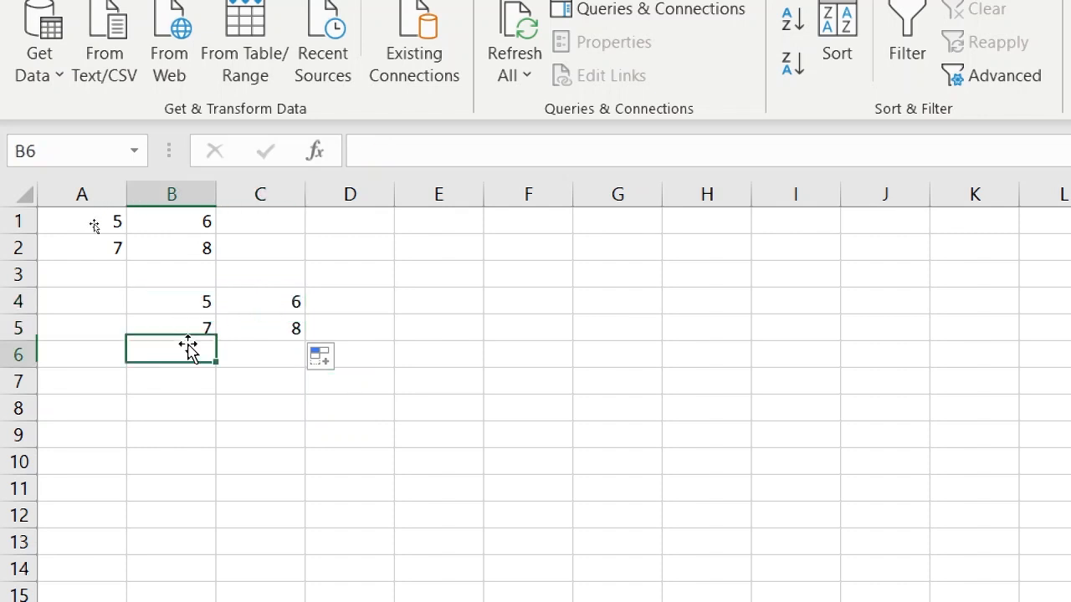
pyautogui.press('Up')
pyautogui.press('Up')
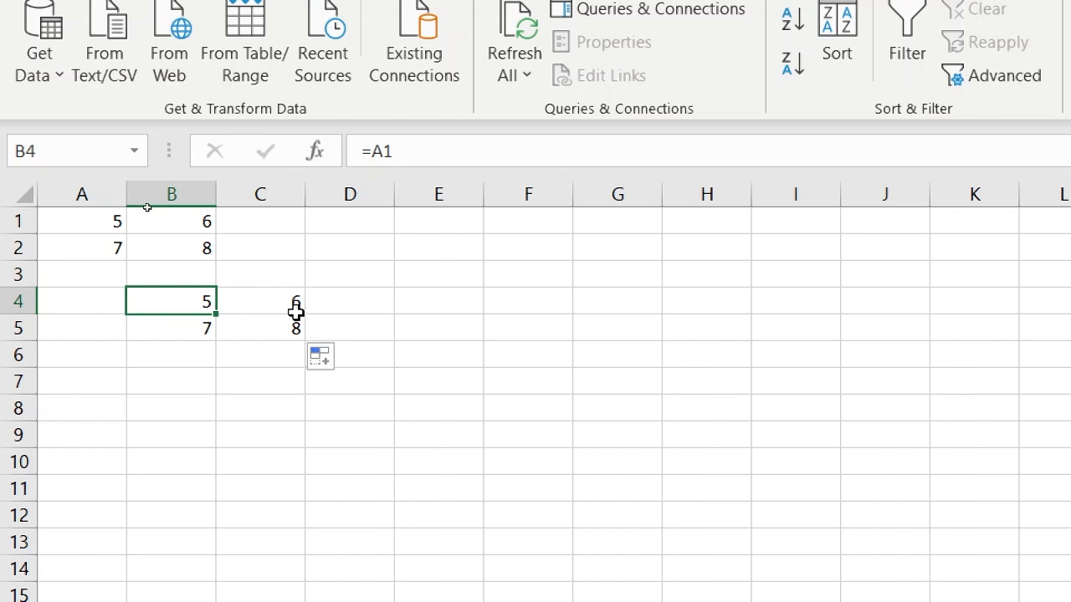
# Lock the column in B4's formula by changing it to =$A1.
pyautogui.click(372, 147)
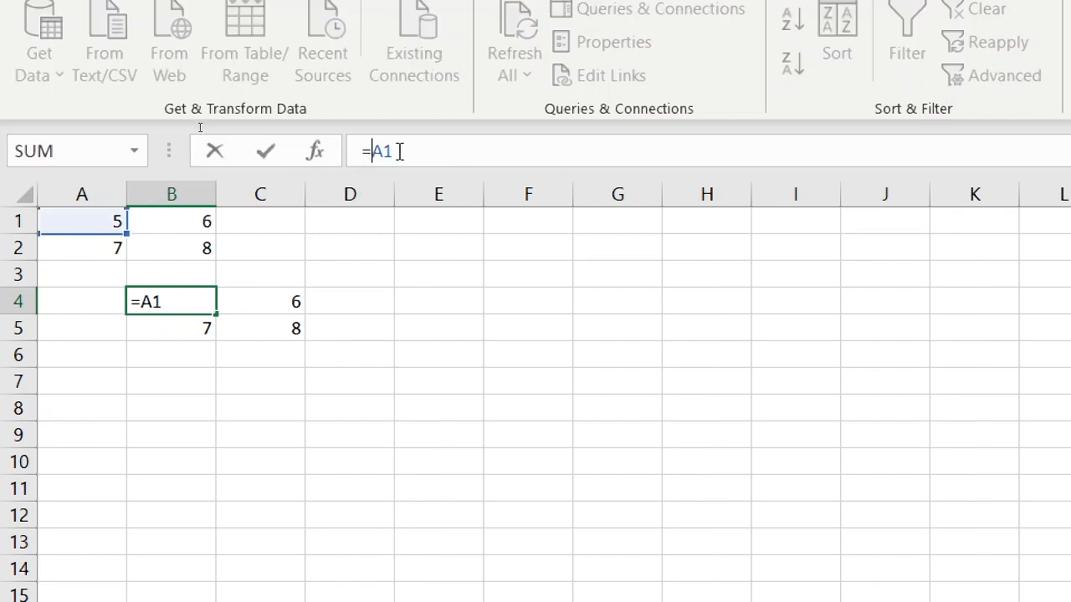
pyautogui.write('$')
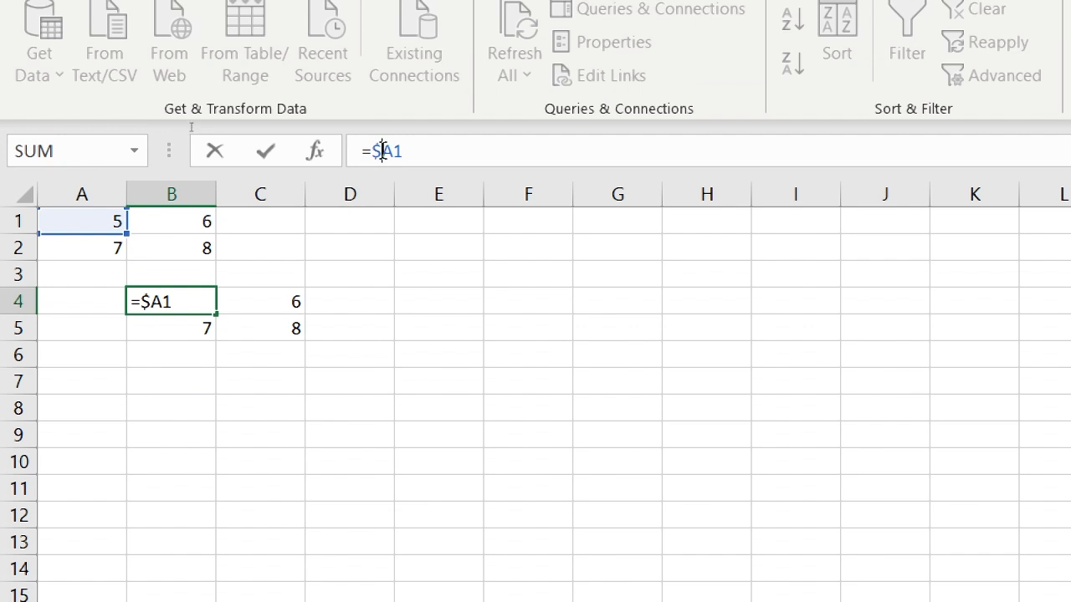
pyautogui.click(184, 294)
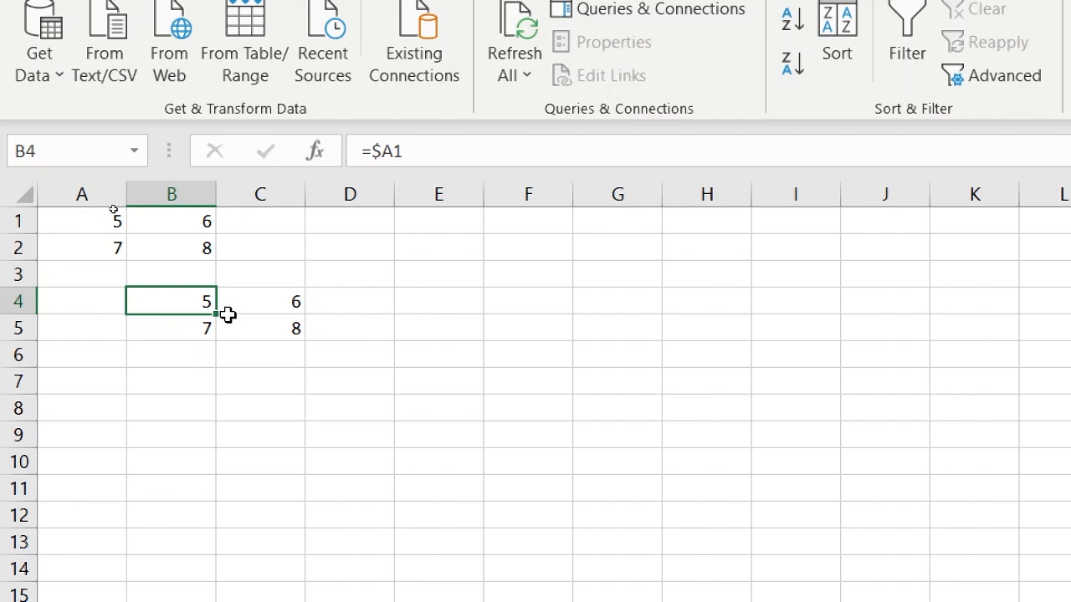
pyautogui.doubleClick(389, 155)
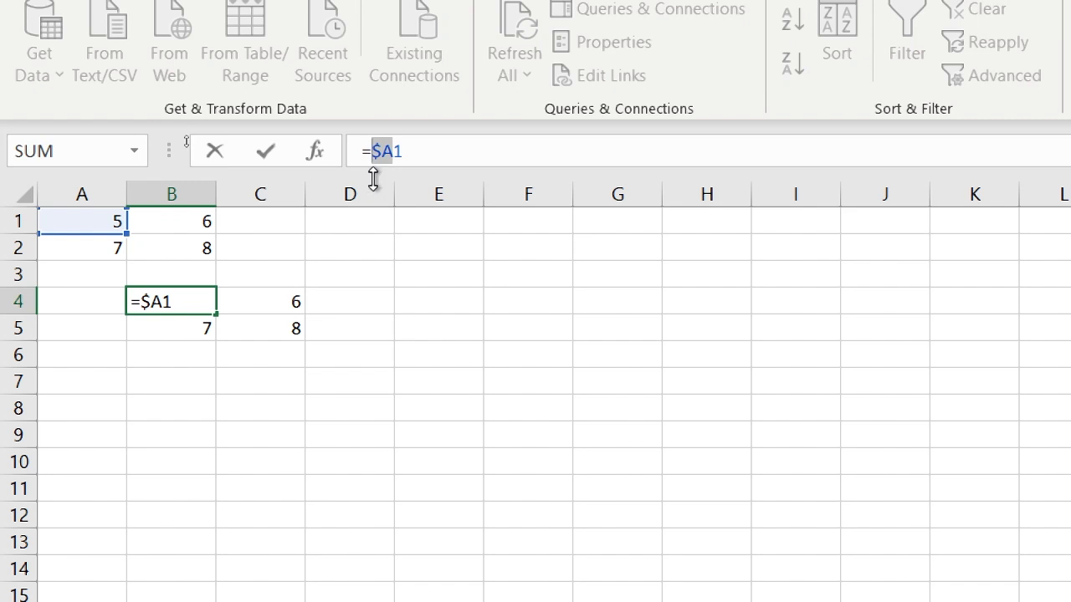
pyautogui.press('Return')
# Fill the column-locked formula from B4 across to C4.
pyautogui.click(143, 303)
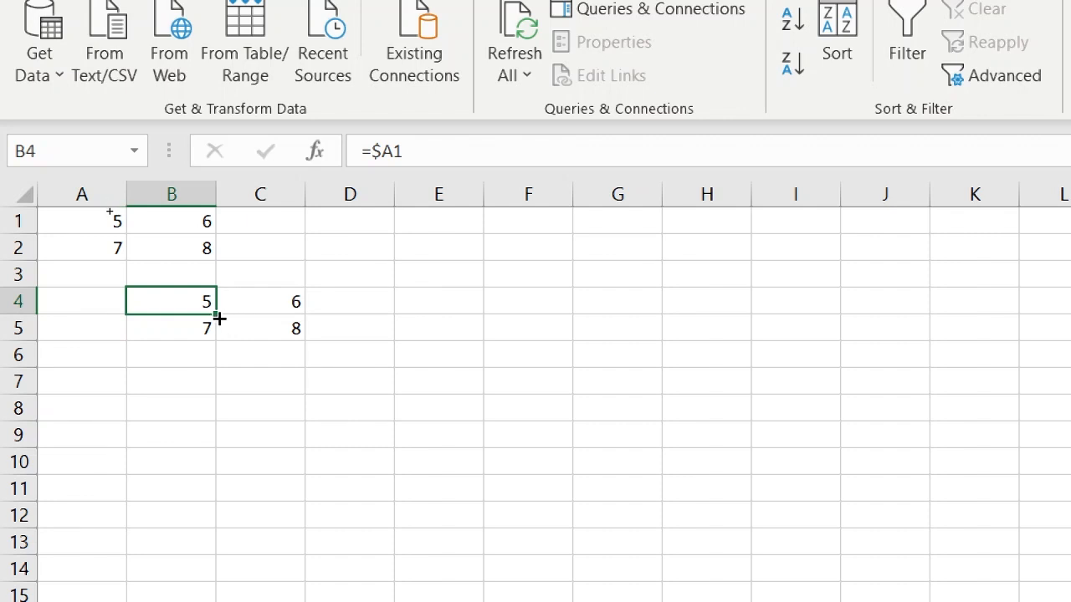
pyautogui.moveTo(216, 318); pyautogui.dragTo(296, 309)
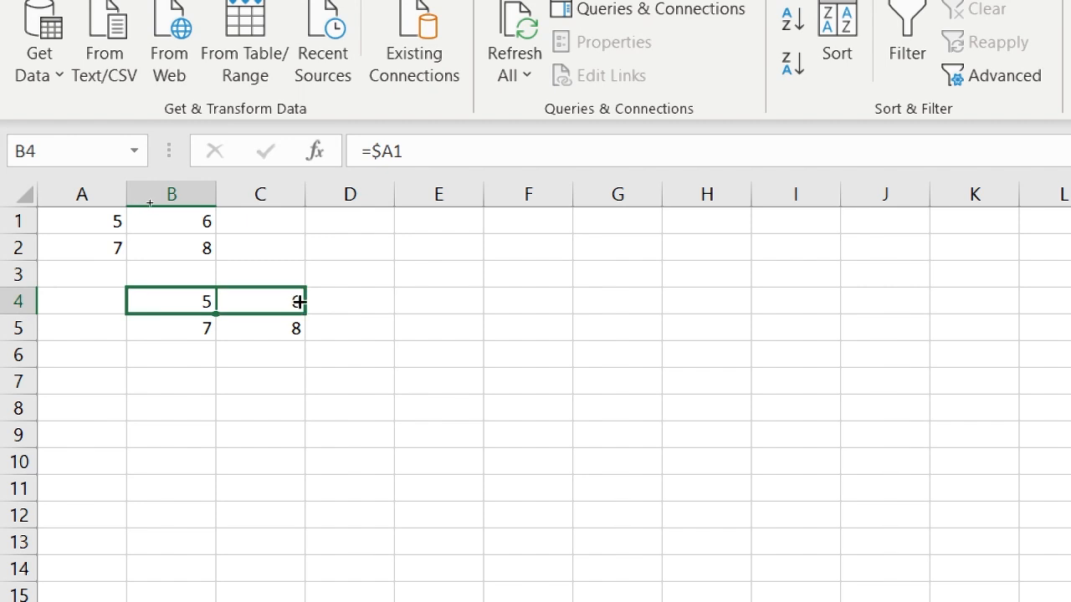
pyautogui.moveTo(300, 302); pyautogui.dragTo(299, 302)
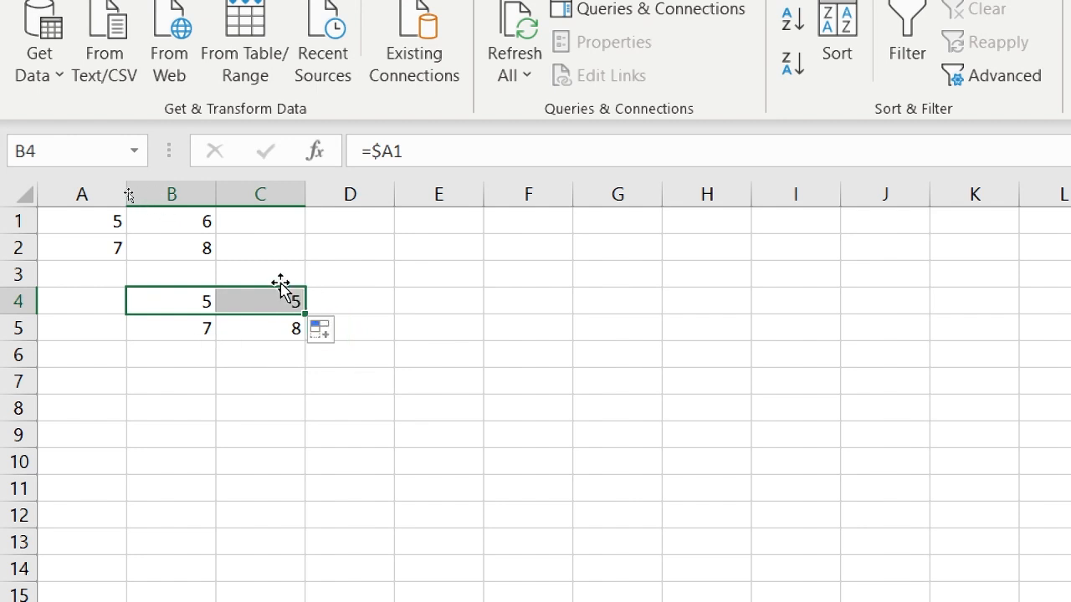
# Compare the formulas in B4 and C4 to examine how the locked column behaves when filled across.
pyautogui.click(188, 298)
pyautogui.moveTo(222, 301); pyautogui.dragTo(239, 301)
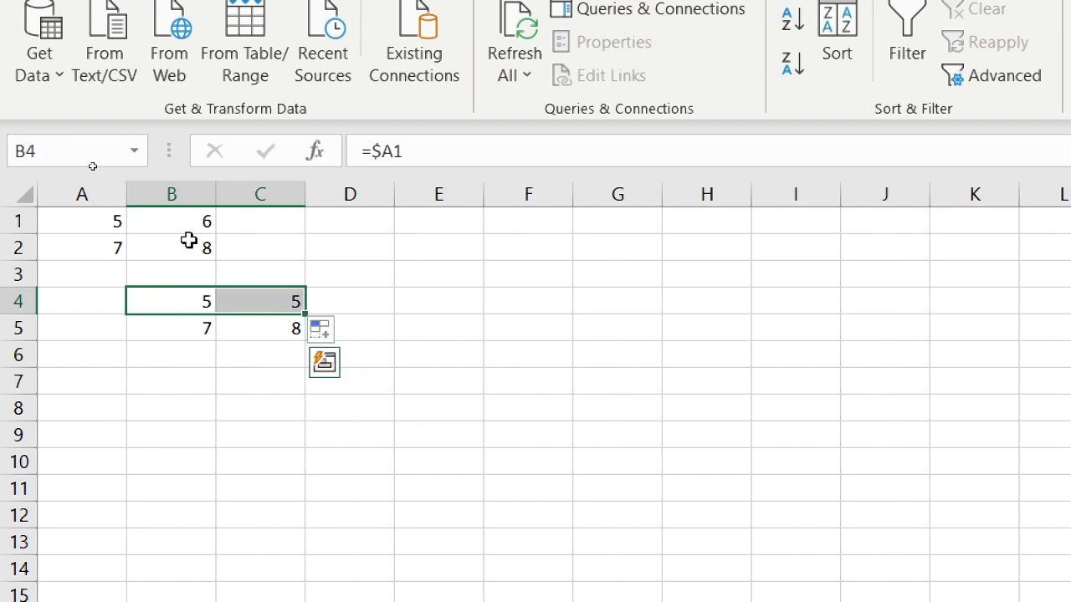
pyautogui.click(193, 301)
pyautogui.click(227, 304)
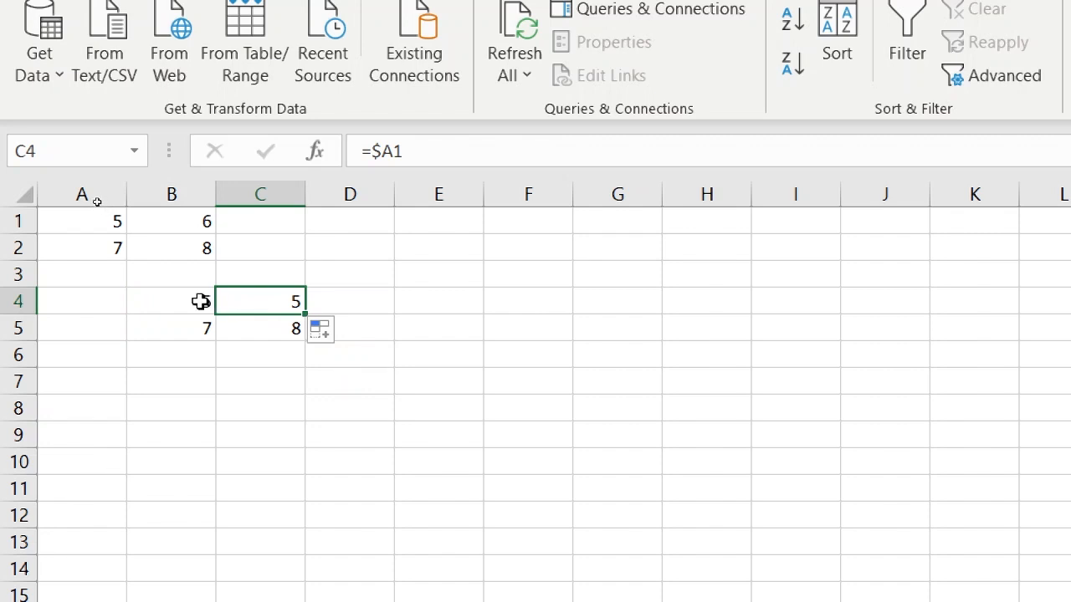
pyautogui.click(203, 301)
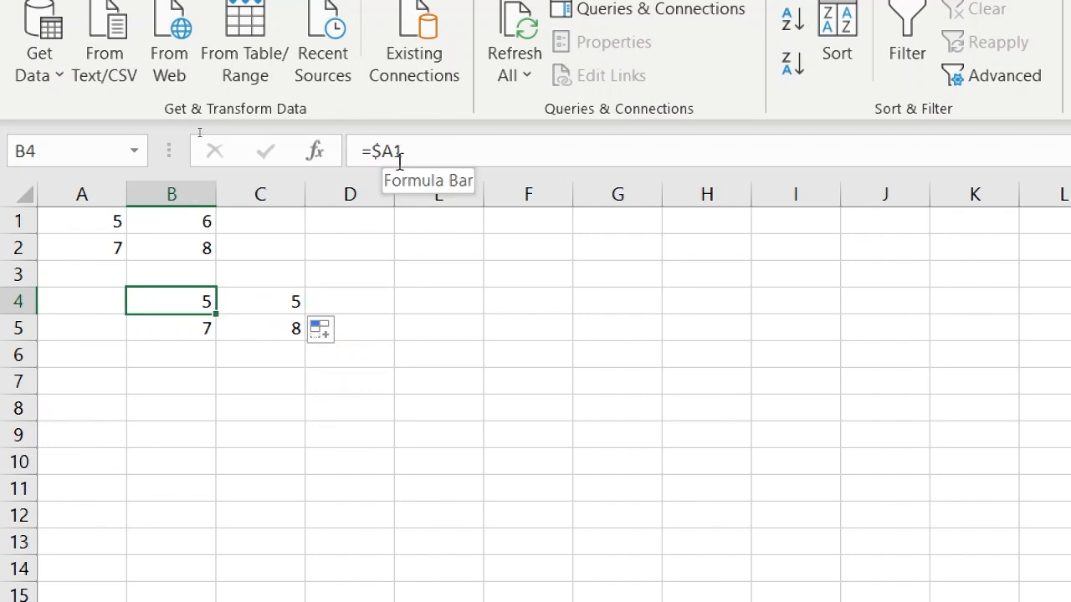
pyautogui.moveTo(220, 301); pyautogui.dragTo(251, 307)
pyautogui.click(251, 306)
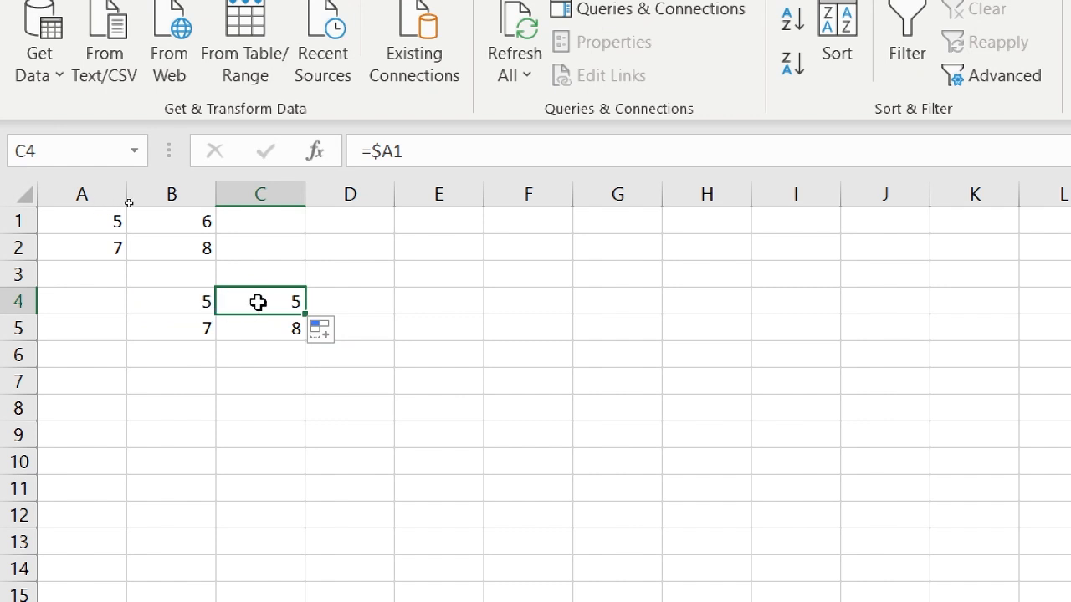
pyautogui.moveTo(209, 305); pyautogui.dragTo(262, 305)
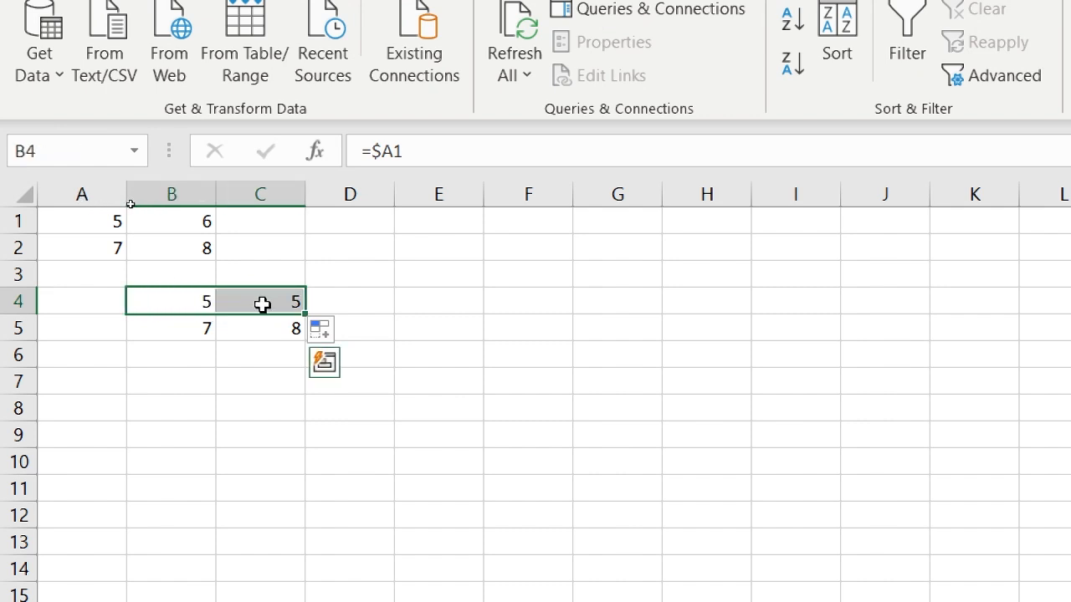
pyautogui.click(267, 306)
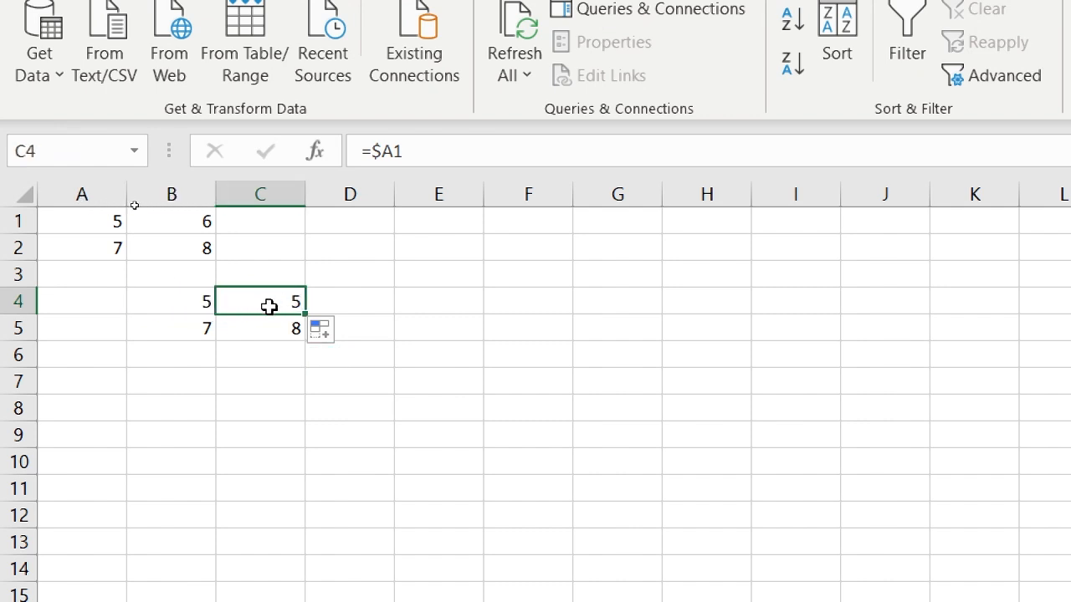
pyautogui.click(145, 307)
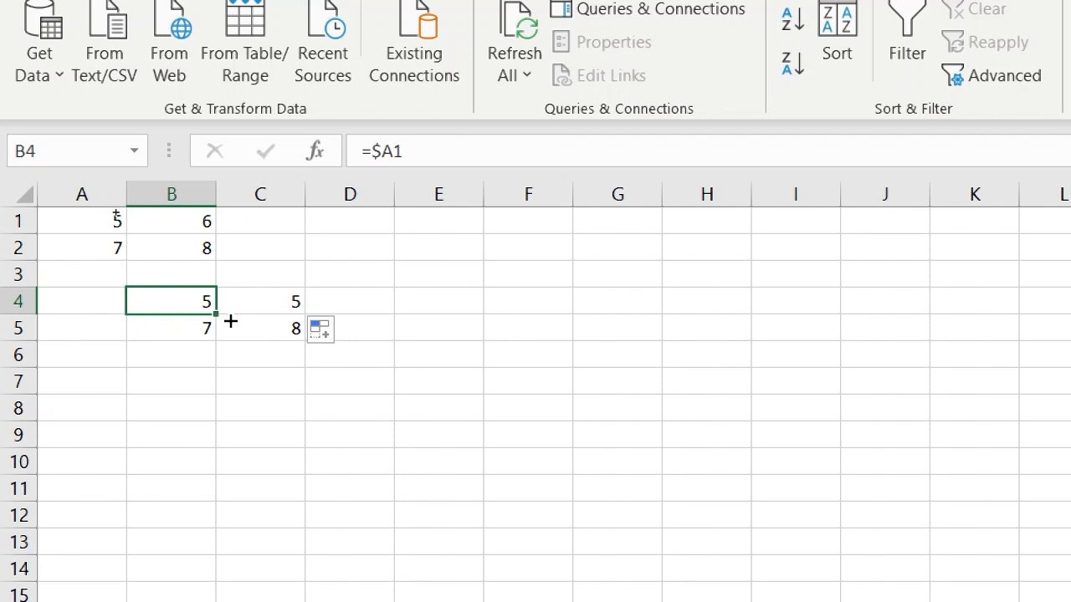
pyautogui.keyDown('shift'); pyautogui.click(299, 304); pyautogui.keyUp('shift')
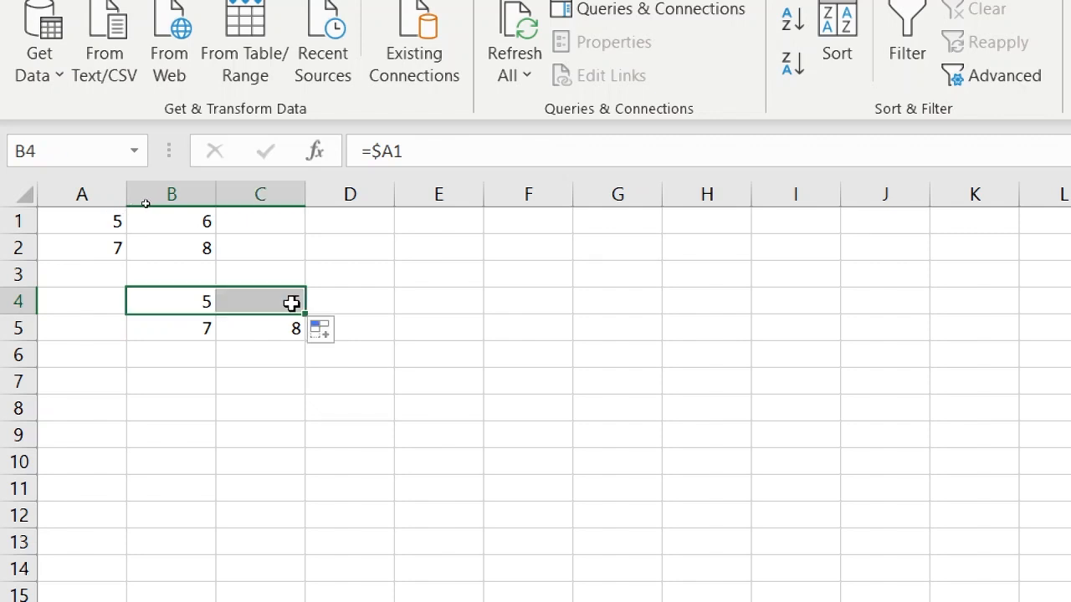
# Fill the column-locked formula from C4 down to C5 and check the reference in C5.
pyautogui.click(284, 301)
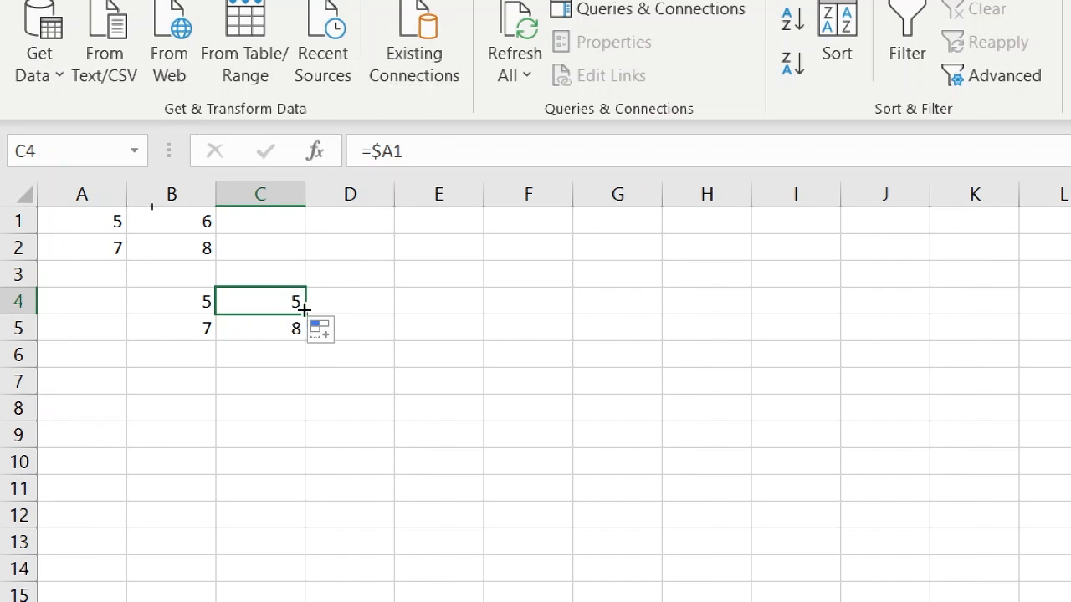
pyautogui.moveTo(305, 316); pyautogui.dragTo(301, 345)
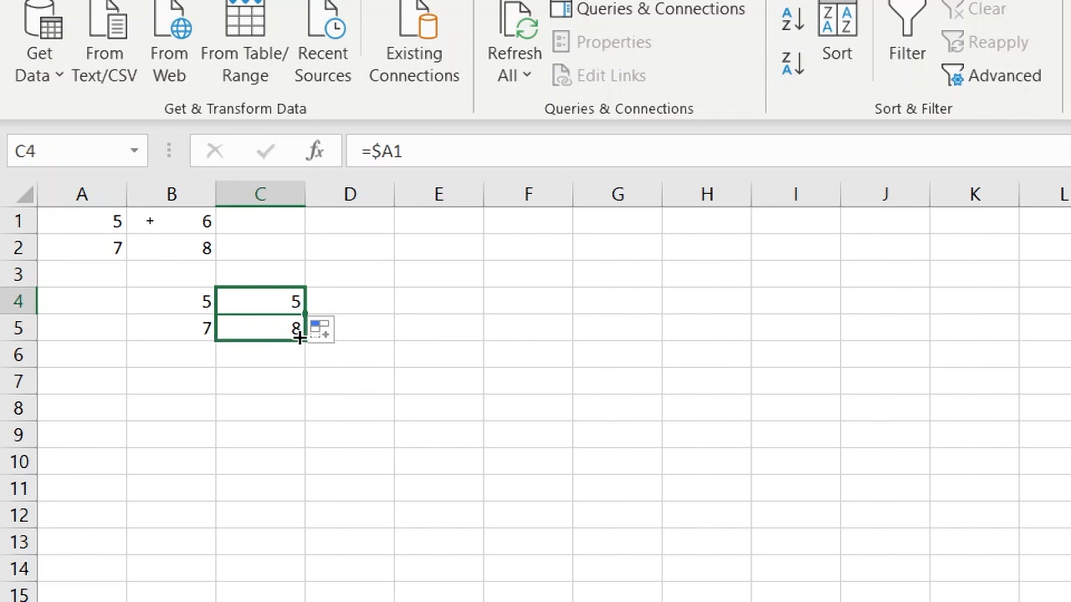
pyautogui.moveTo(300, 337)
pyautogui.mouseDown()
pyautogui.moveTo(302, 300)
pyautogui.moveTo(303, 341)
pyautogui.mouseUp()
pyautogui.click(285, 328)
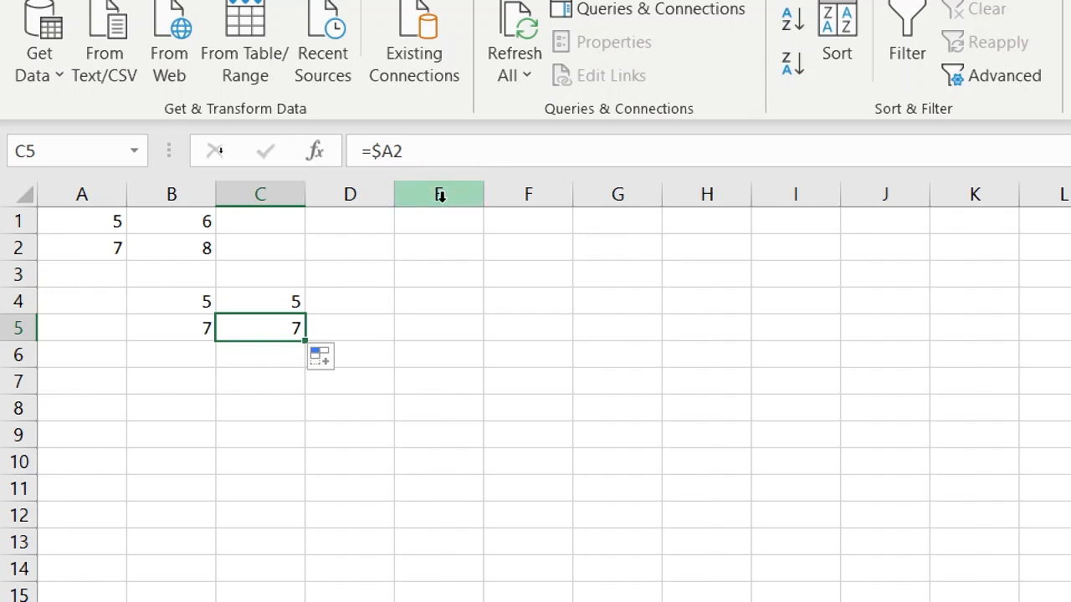
# Change B4's formula back to the fully relative reference =A1.
pyautogui.click(180, 301)
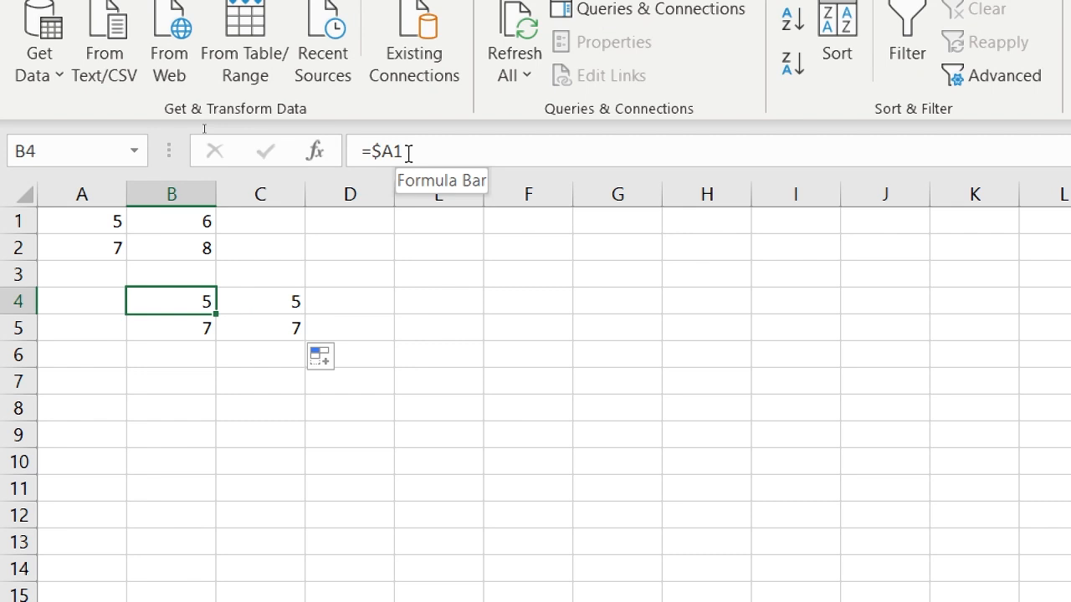
pyautogui.doubleClick(408, 151)
pyautogui.write('A1')
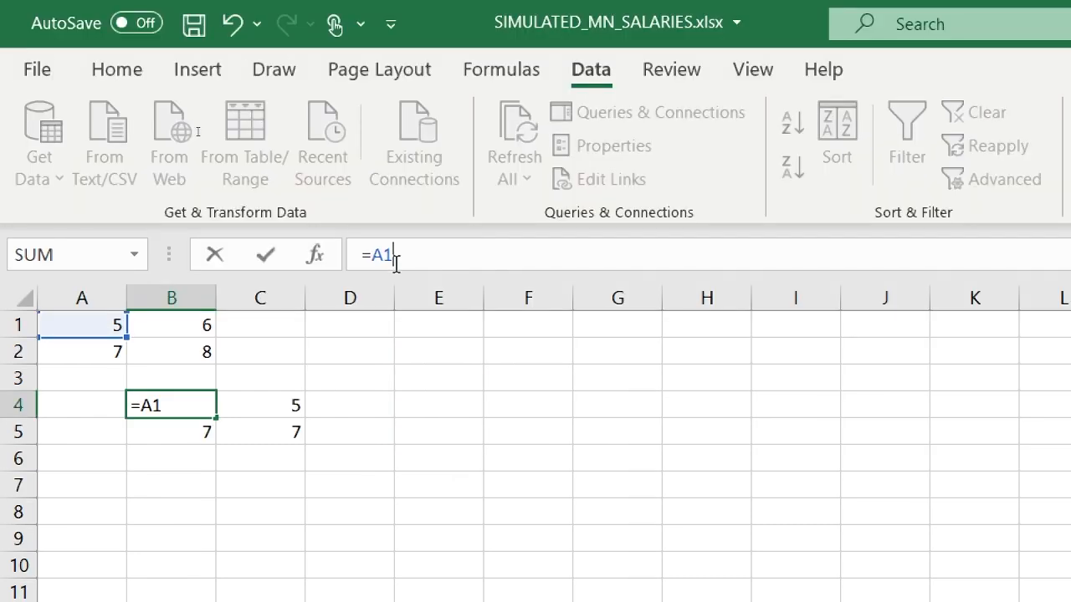
pyautogui.press('Return')
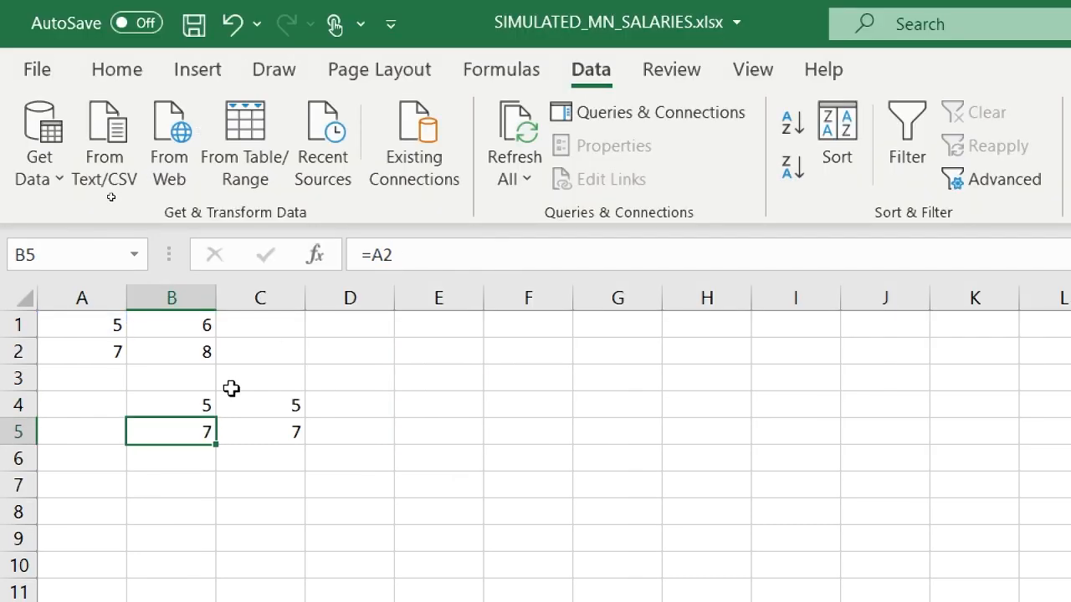
# Clear the contents of B5, C5 and C4, keeping only the formula in B4.
pyautogui.click(191, 405)
pyautogui.moveTo(198, 430); pyautogui.dragTo(245, 443)
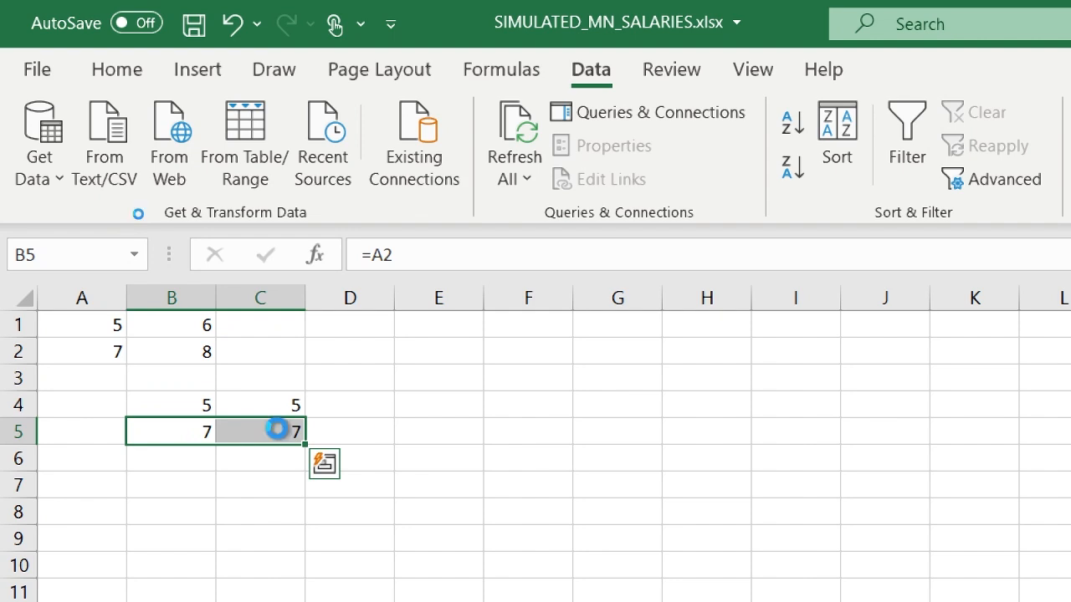
pyautogui.press('Delete')
pyautogui.click(261, 401)
pyautogui.press('Delete')
# Lock the row in B4's formula by changing it to =A$1.
pyautogui.click(187, 272)
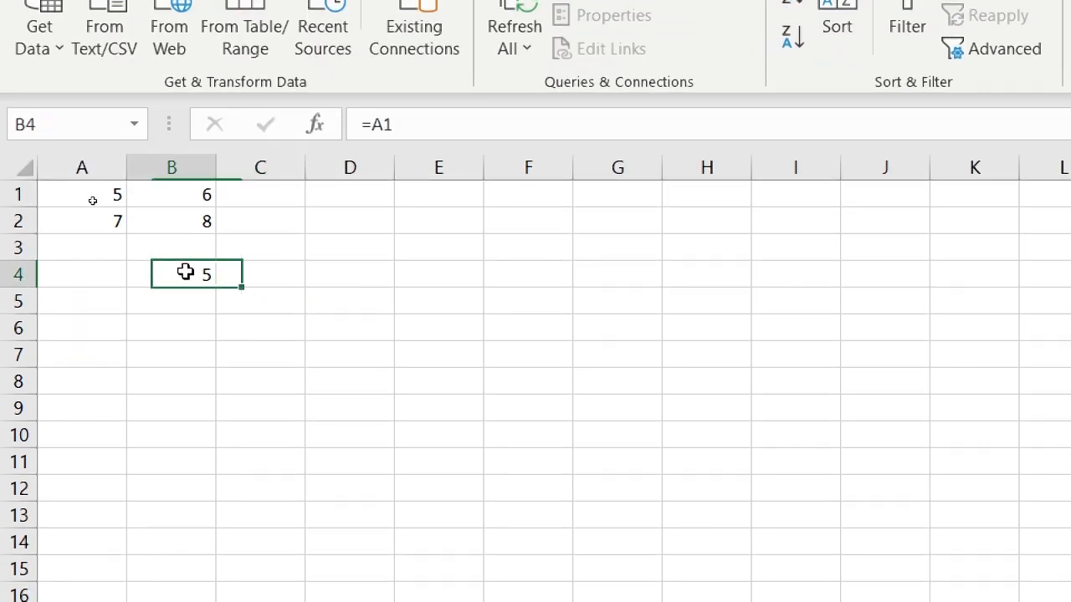
pyautogui.click(384, 123)
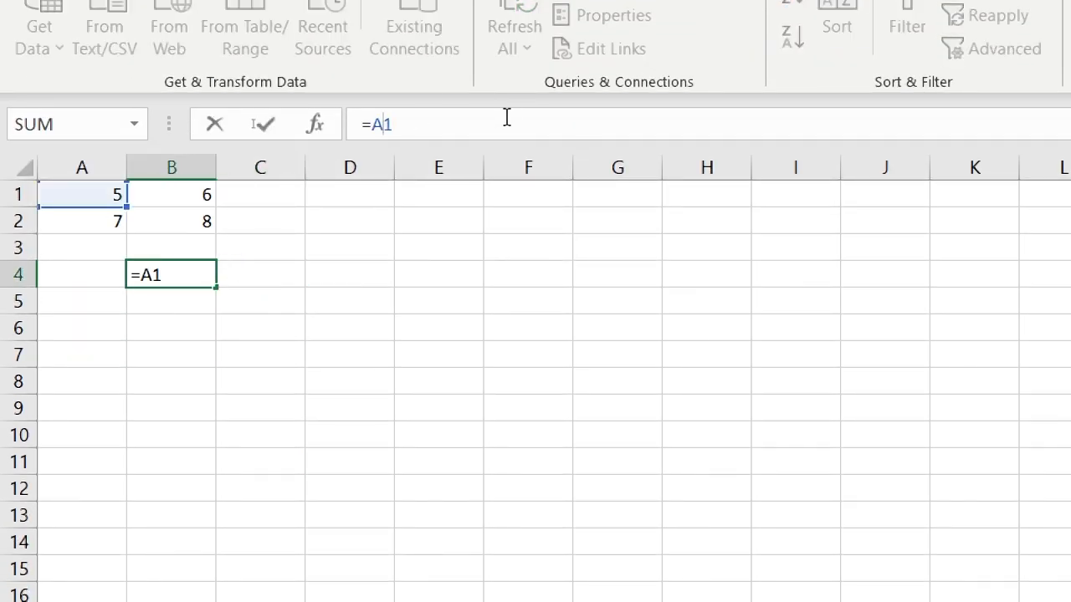
pyautogui.write('$')
pyautogui.press('Return')
# Fill the row-locked formula from B4 down to B5 and check the reference in B5.
pyautogui.click(209, 279)
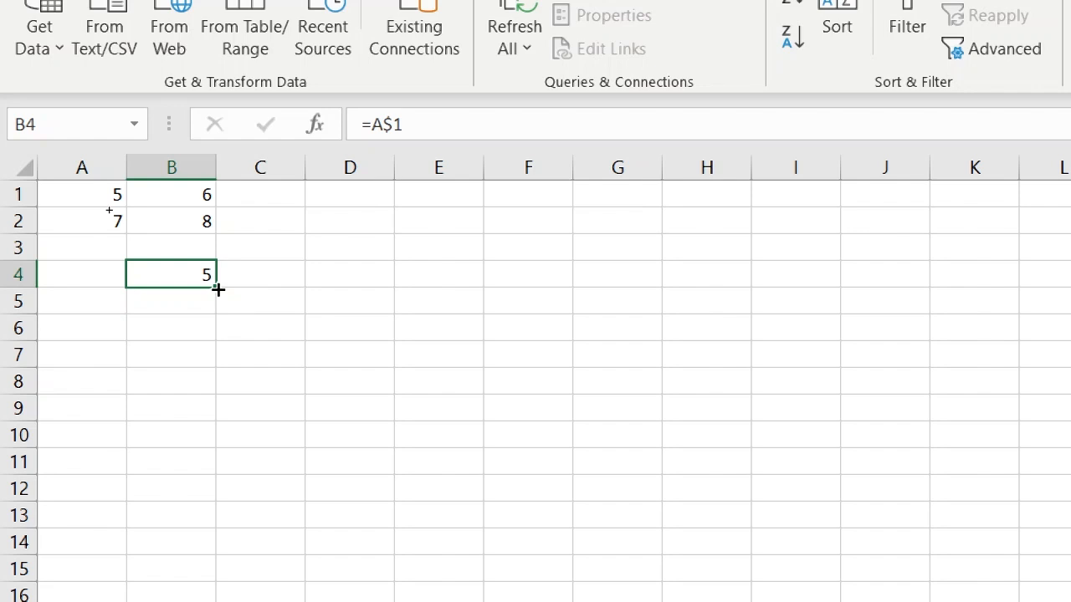
pyautogui.moveTo(216, 291); pyautogui.dragTo(214, 315)
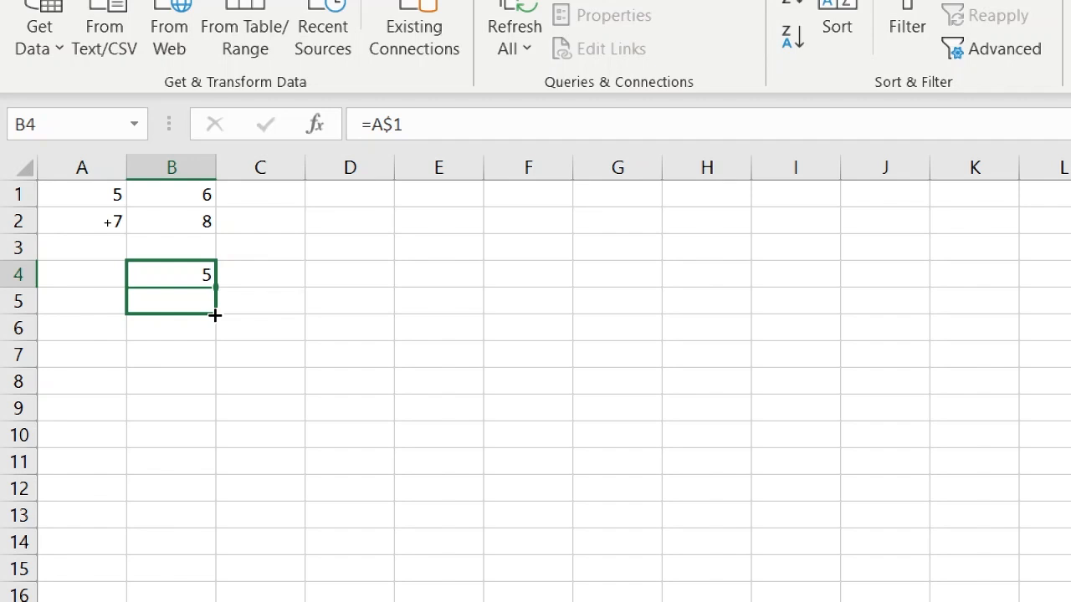
pyautogui.moveTo(215, 315); pyautogui.dragTo(215, 314)
pyautogui.click(192, 296)
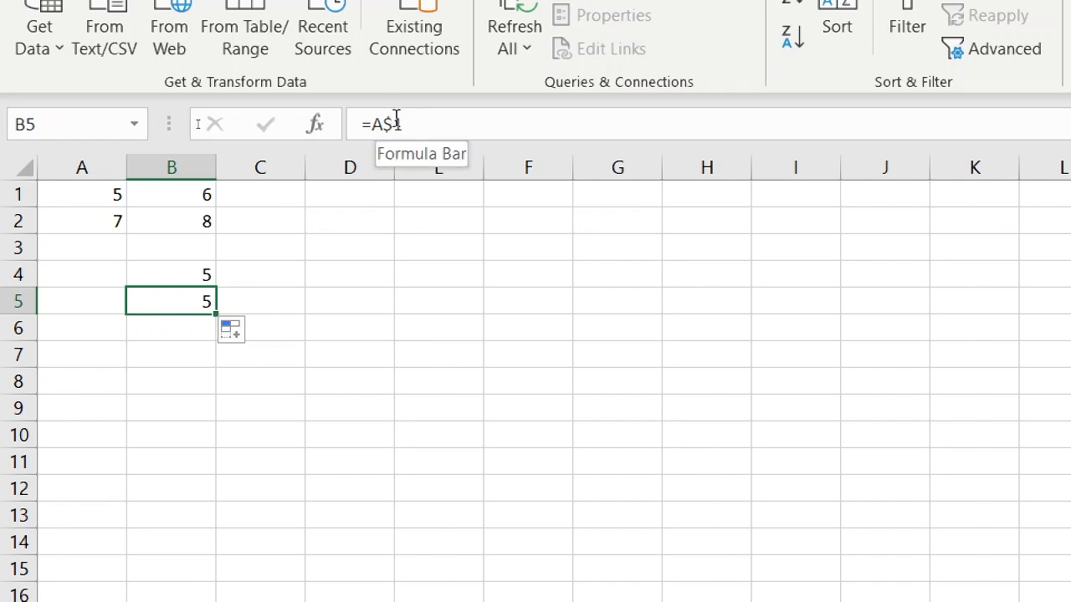
pyautogui.click(203, 276)
pyautogui.moveTo(216, 287); pyautogui.dragTo(208, 312)
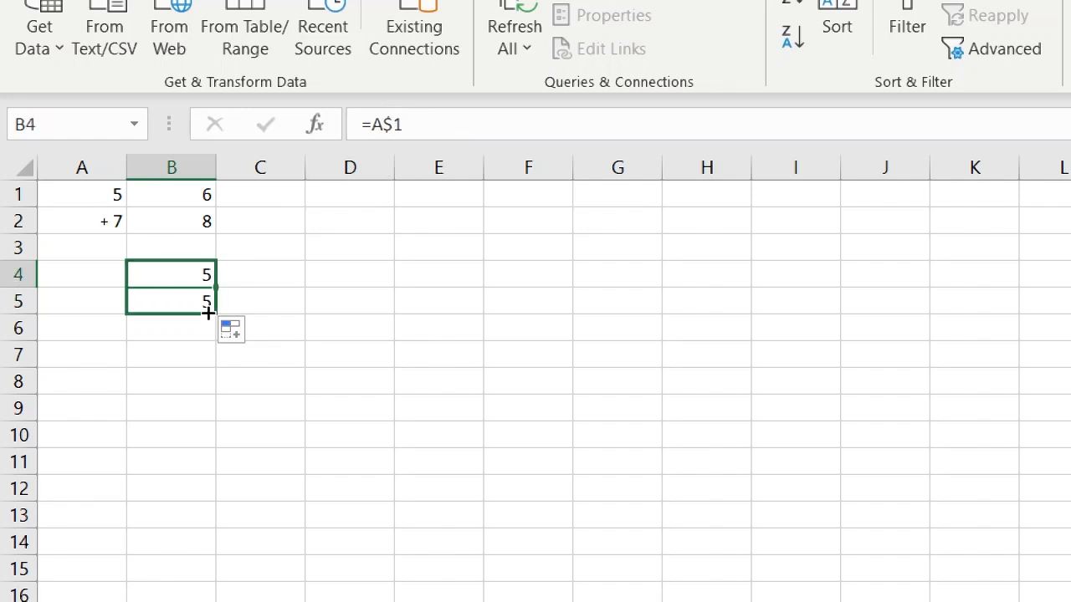
# Fill the row-locked formula from B4 across to C4 and check the reference in C4.
pyautogui.click(201, 277)
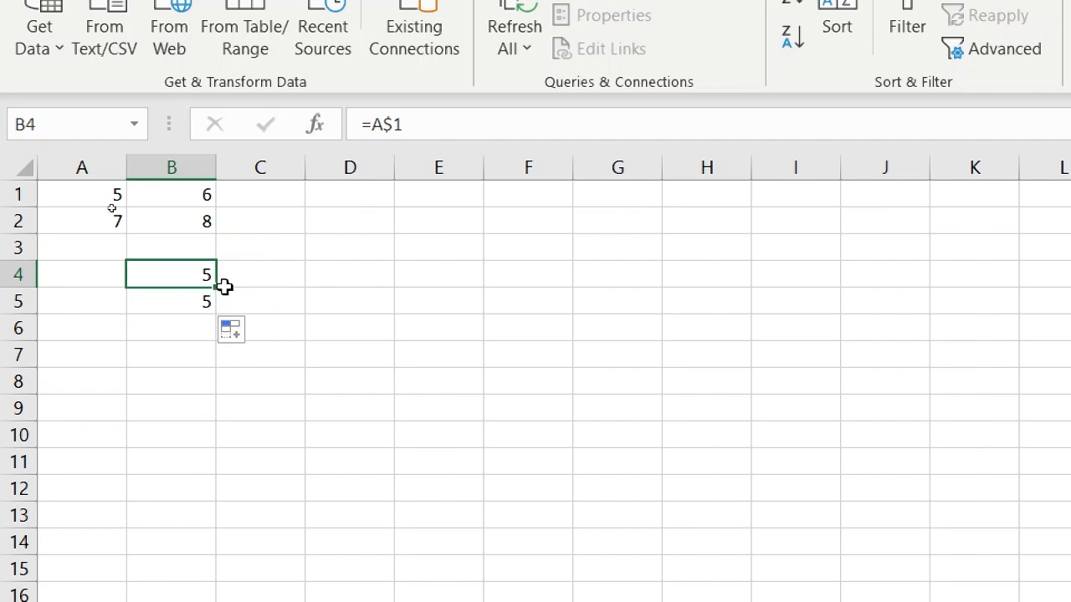
pyautogui.moveTo(219, 289); pyautogui.dragTo(290, 284)
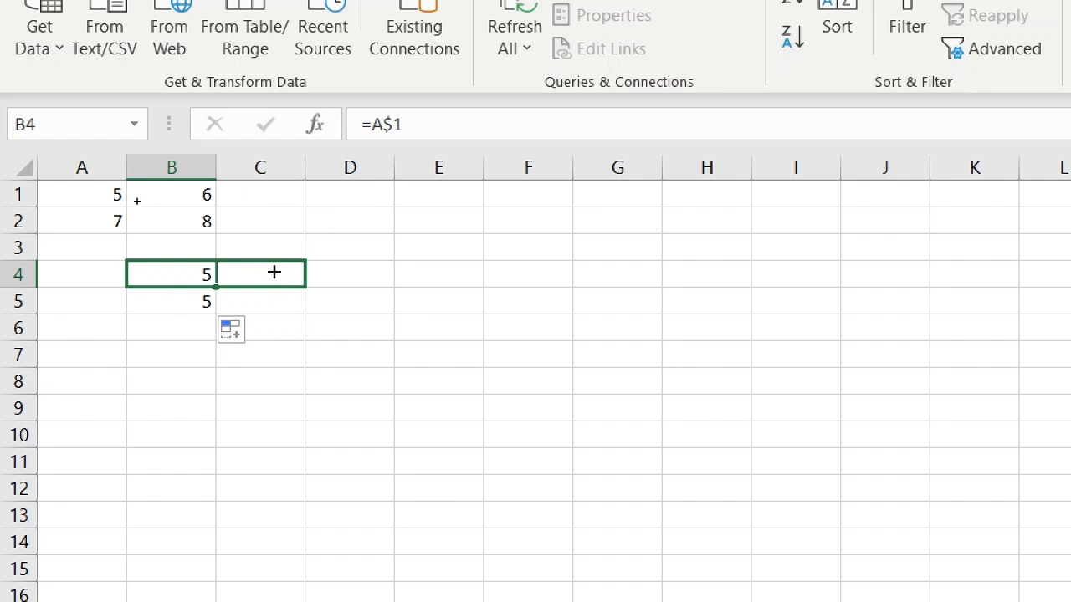
pyautogui.moveTo(274, 272); pyautogui.dragTo(278, 270)
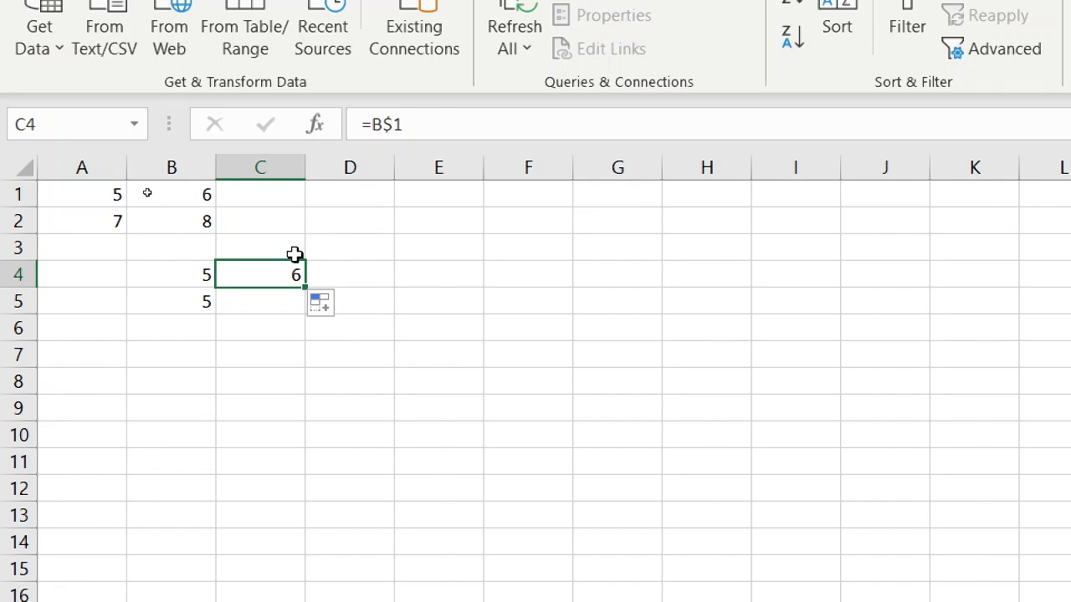
# Lock both the column and the row in B4's formula by changing it to =$A$1.
pyautogui.click(207, 280)
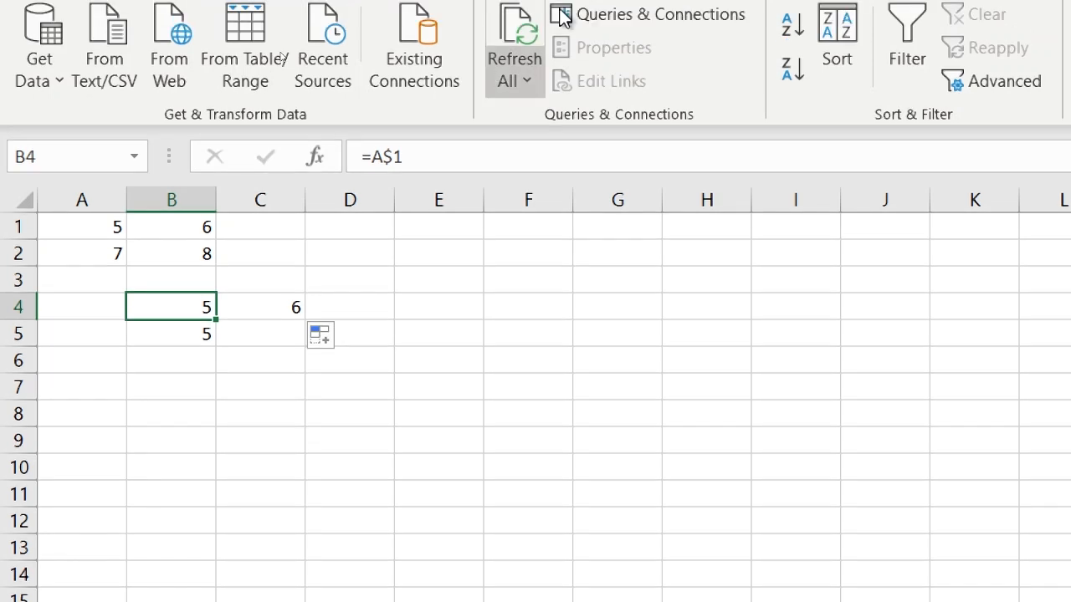
pyautogui.click(383, 163)
pyautogui.write('$')
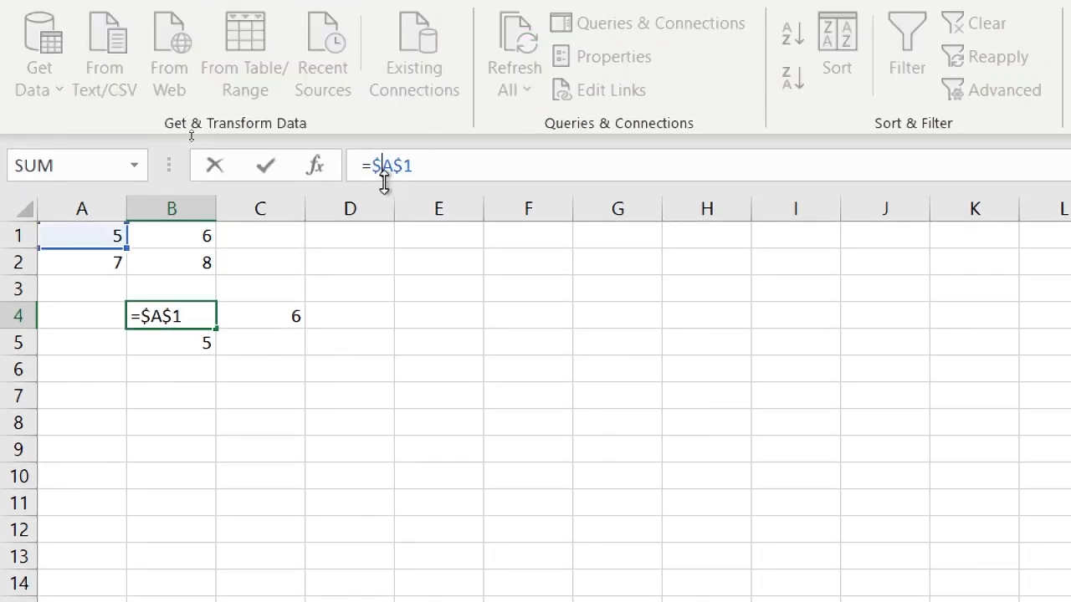
pyautogui.press('Return')
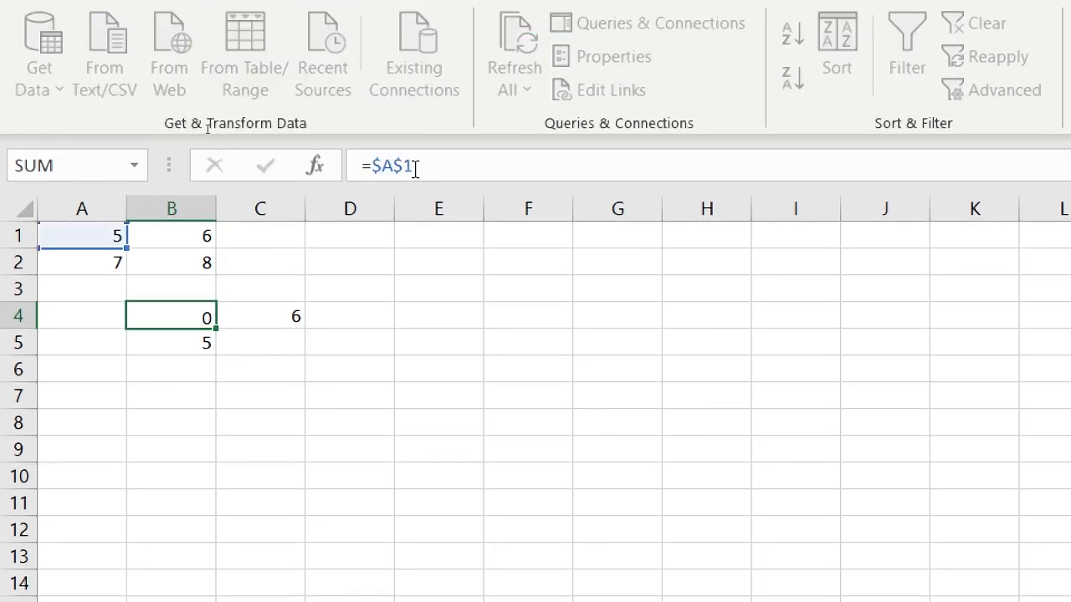
# Fill the fully locked formula from B4 across to G4 and down to row 11, checking the references in B5 and G10.
pyautogui.click(209, 325)
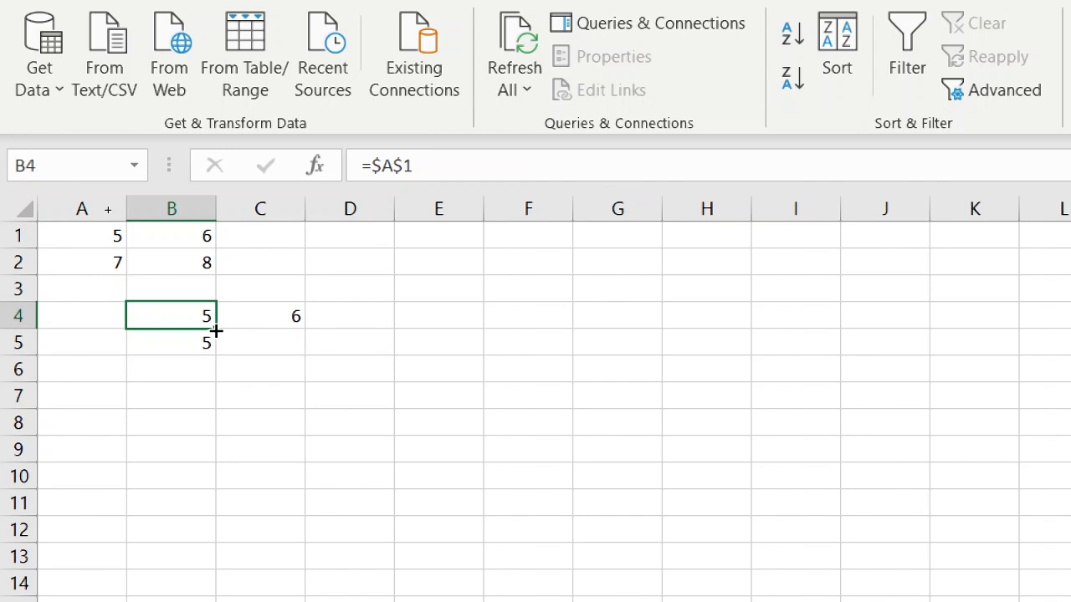
pyautogui.moveTo(215, 331); pyautogui.dragTo(807, 289)
pyautogui.hotkey('ctrl', 'z')
pyautogui.moveTo(215, 331); pyautogui.dragTo(647, 345)
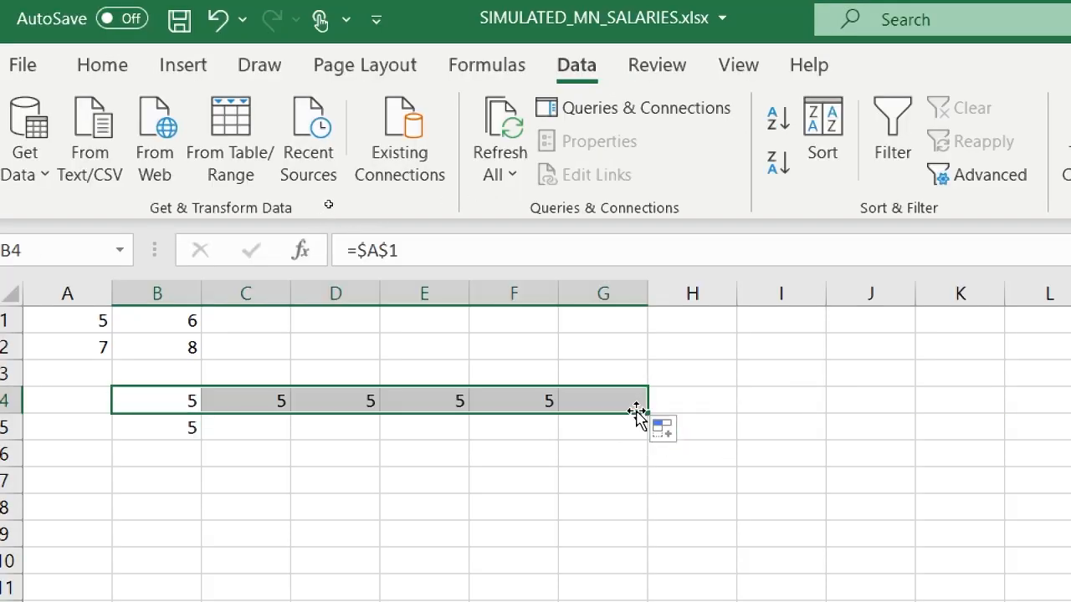
pyautogui.moveTo(648, 413); pyautogui.dragTo(591, 517)
pyautogui.click(189, 342)
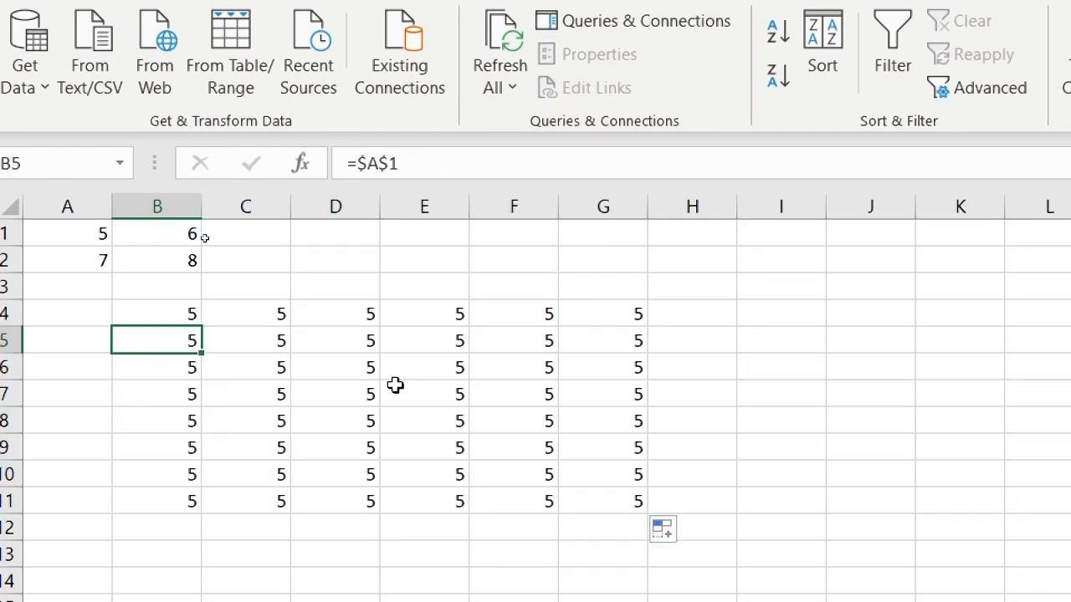
pyautogui.click(616, 479)
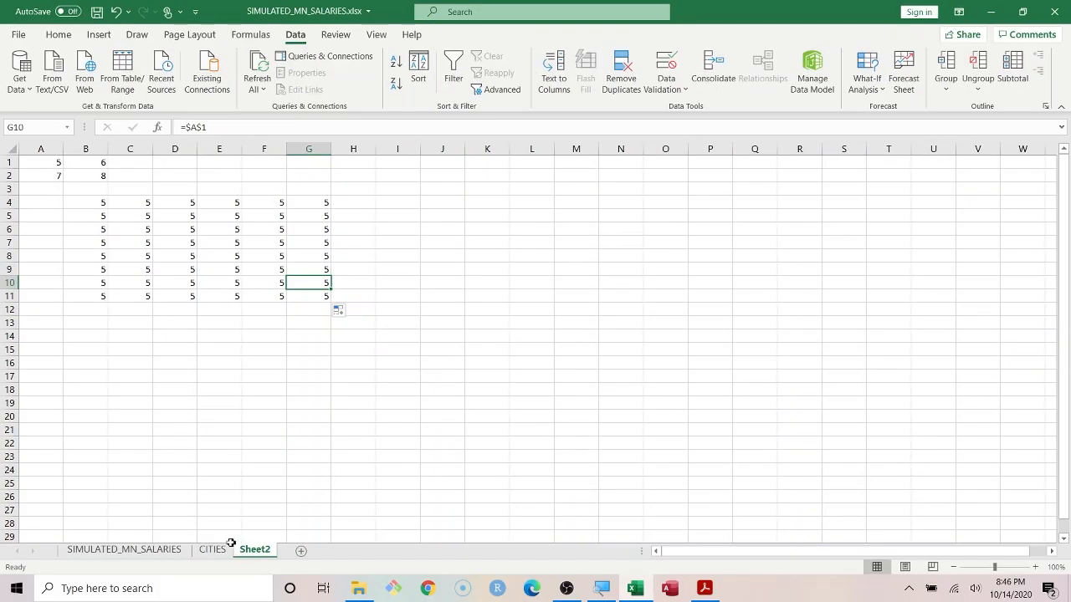
# On the CITIES sheet, examine how the VLOOKUP formula in C2:G2 refers to the ID in A2 through its column-locked reference.
pyautogui.click(216, 547)
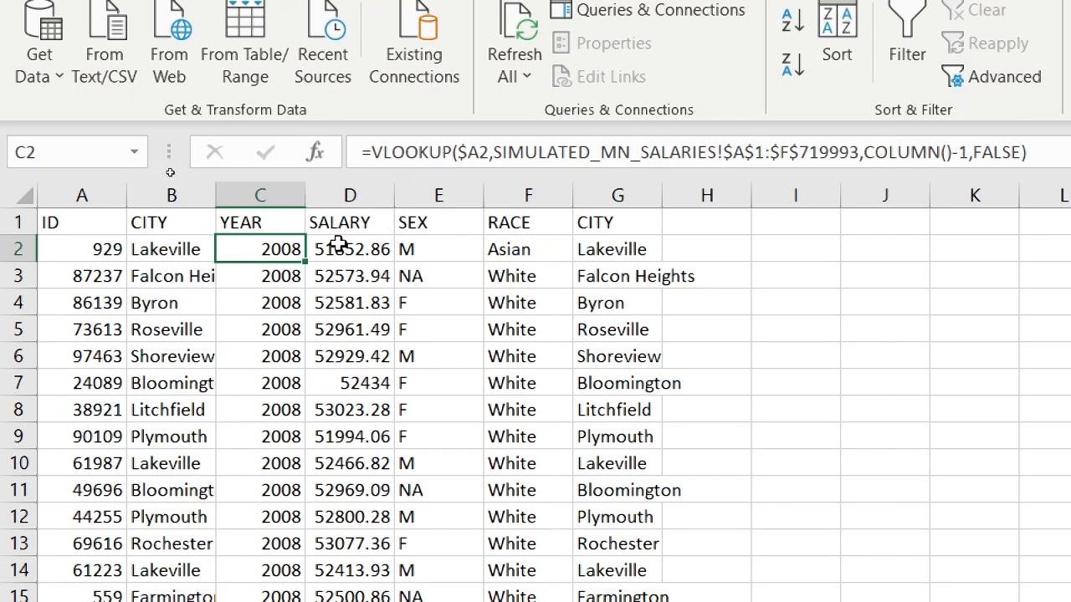
pyautogui.moveTo(297, 248); pyautogui.dragTo(616, 243)
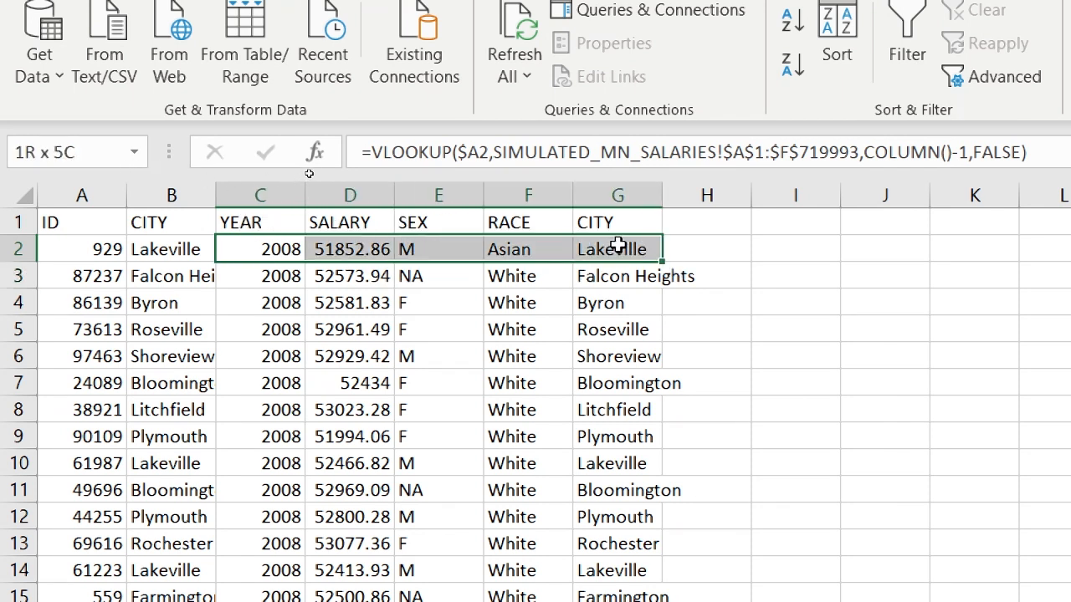
pyautogui.click(268, 247)
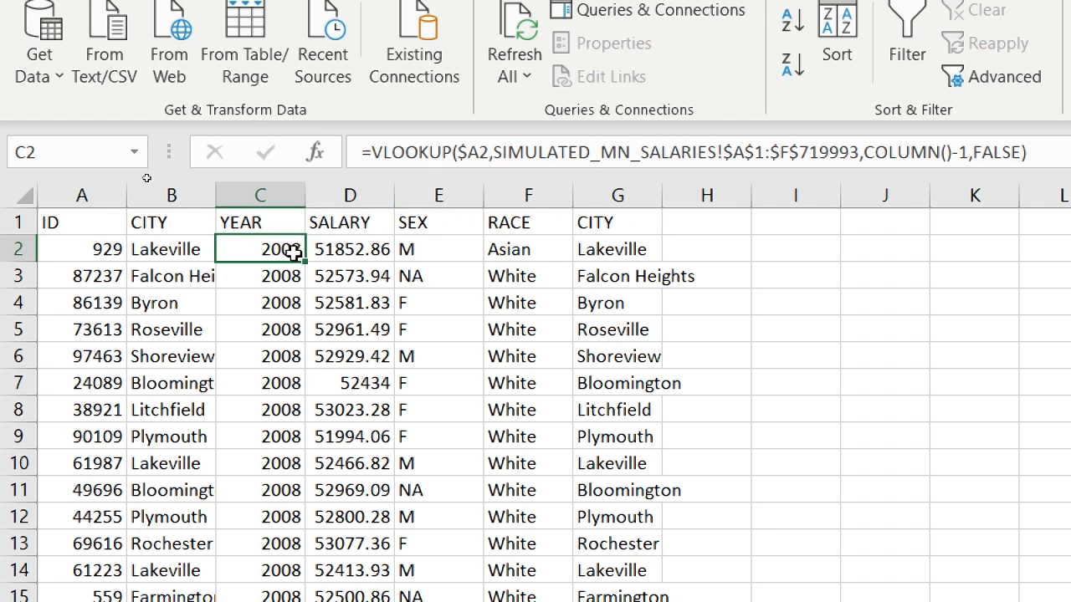
pyautogui.moveTo(300, 250); pyautogui.dragTo(626, 249)
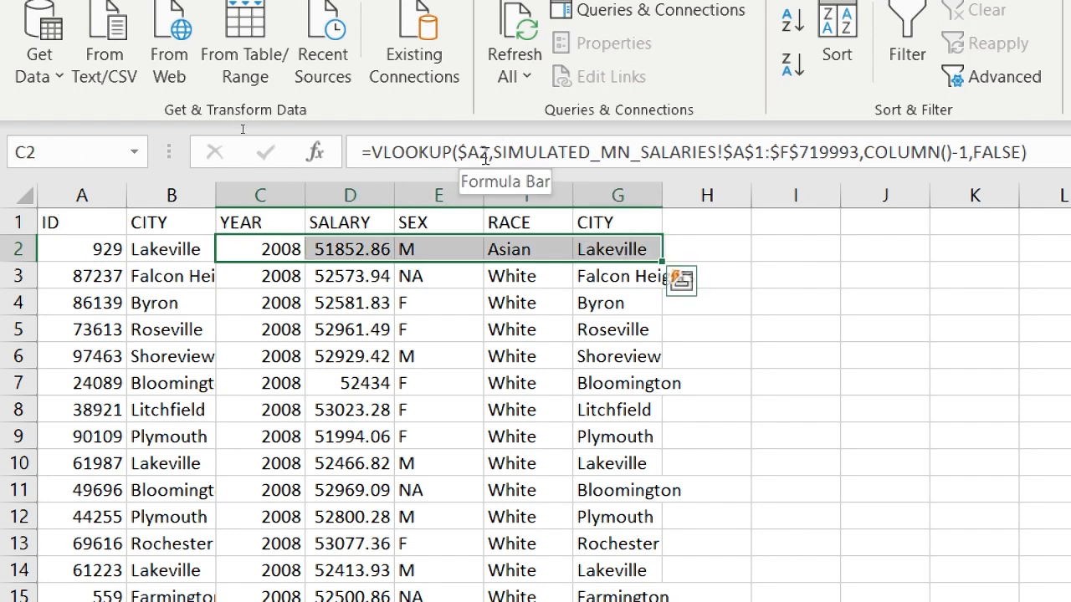
pyautogui.click(89, 250)
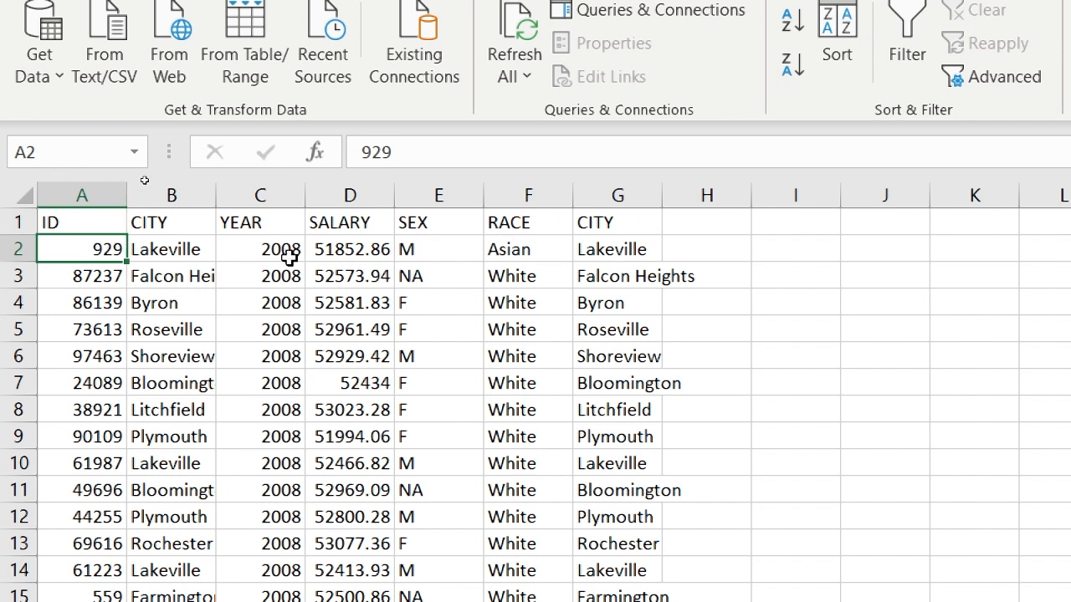
pyautogui.click(289, 255)
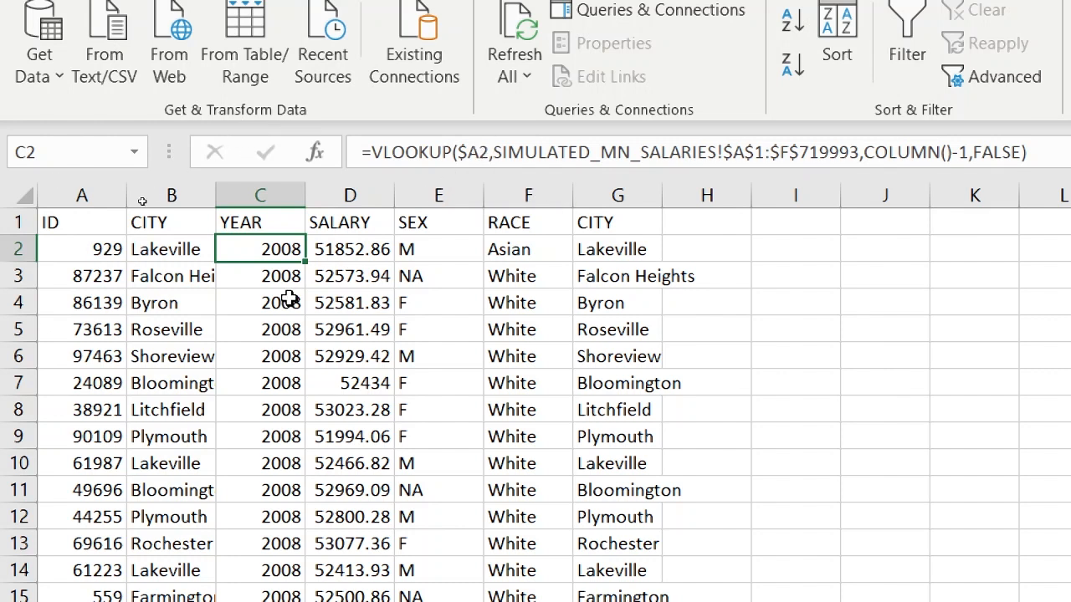
# Compare the VLOOKUP formulas down the YEAR column to examine how the lookup ID and the locked salary range behave from row to row.
pyautogui.click(262, 275)
pyautogui.click(279, 303)
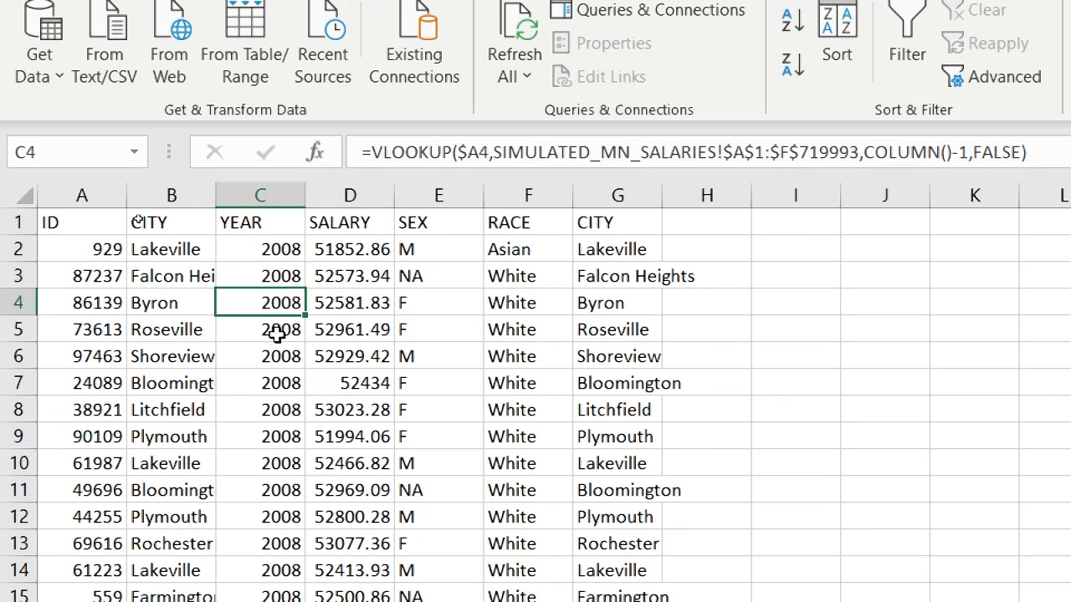
pyautogui.click(280, 329)
pyautogui.click(287, 356)
pyautogui.click(288, 274)
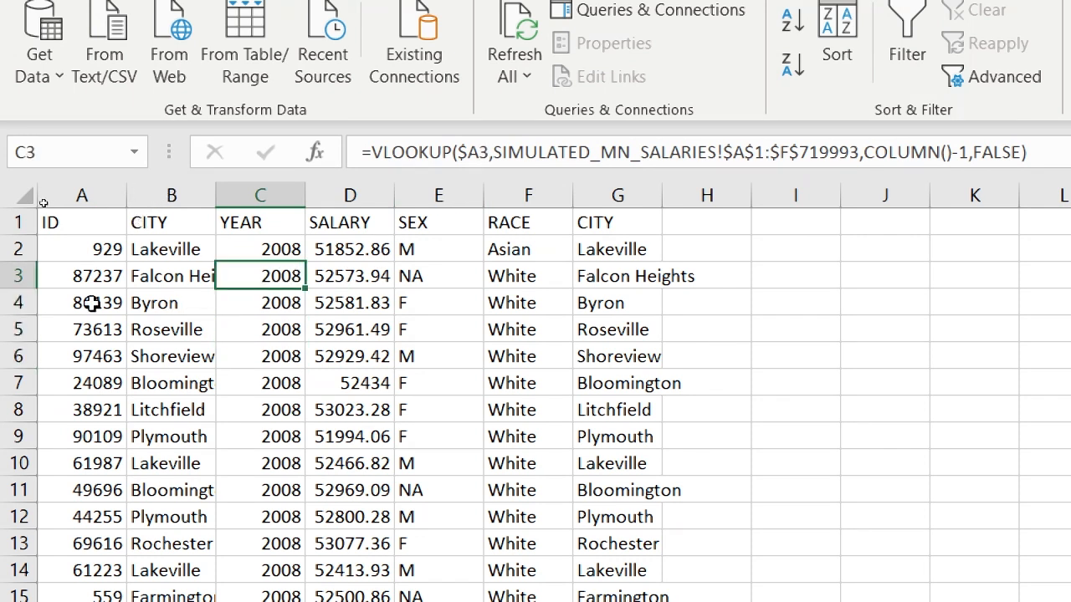
pyautogui.click(266, 300)
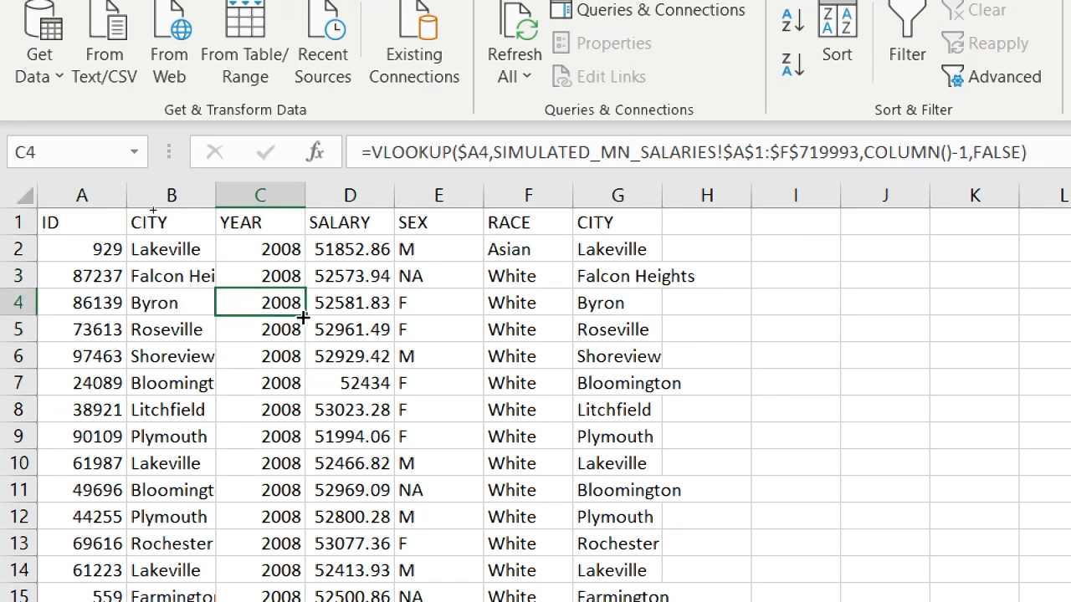
pyautogui.press('Up')
pyautogui.press('Up')
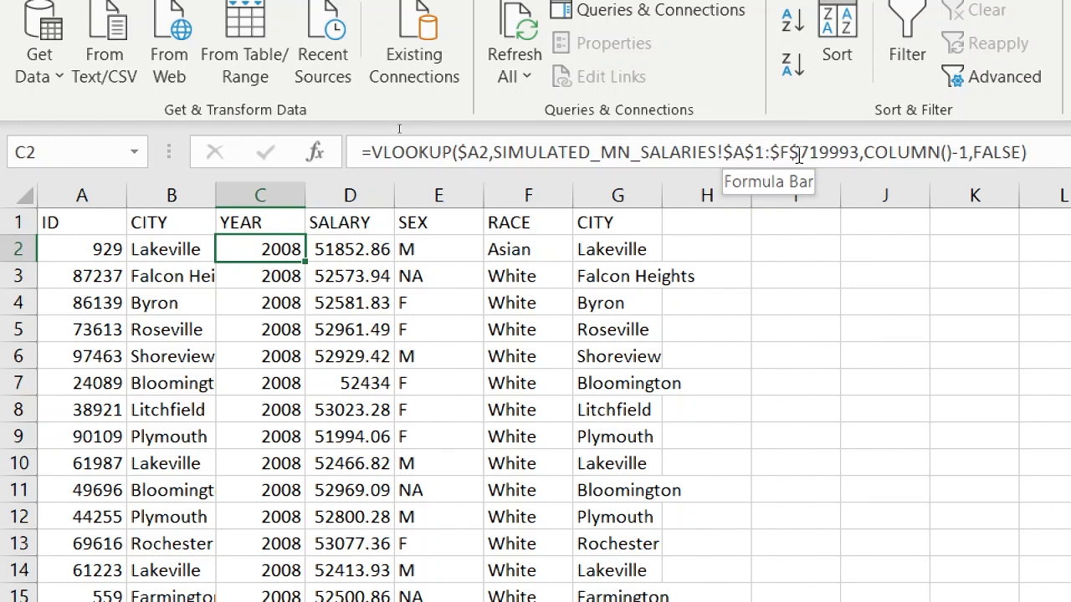
pyautogui.click(287, 270)
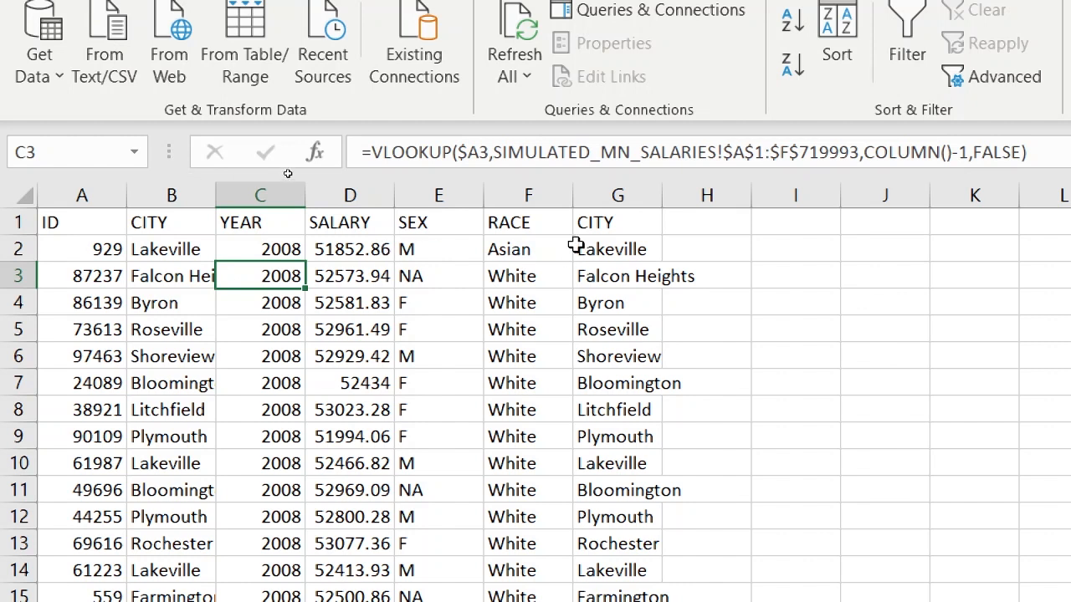
pyautogui.click(278, 248)
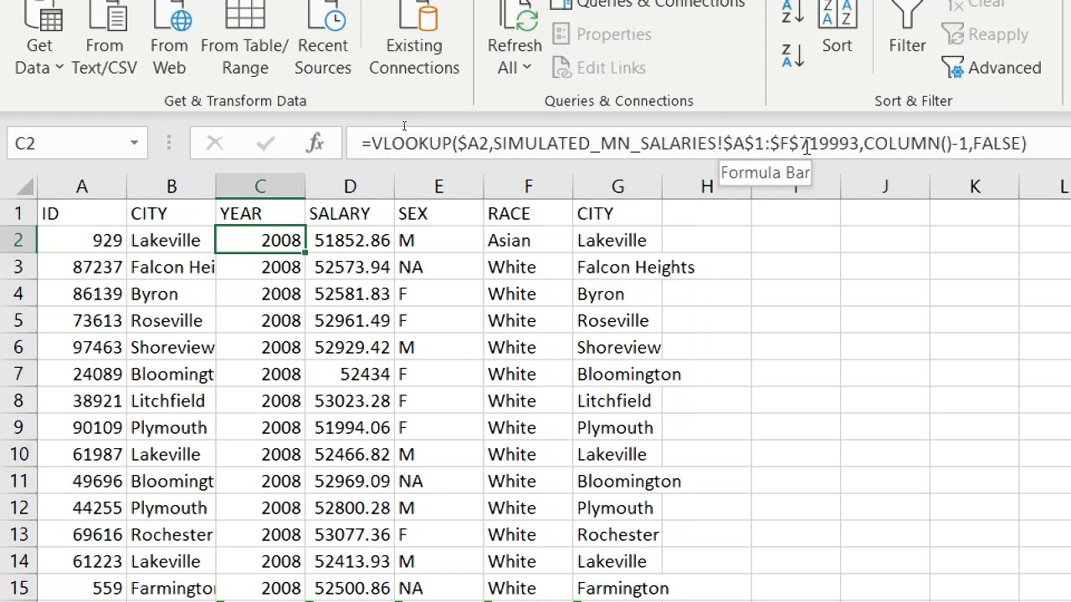
pyautogui.click(422, 406)
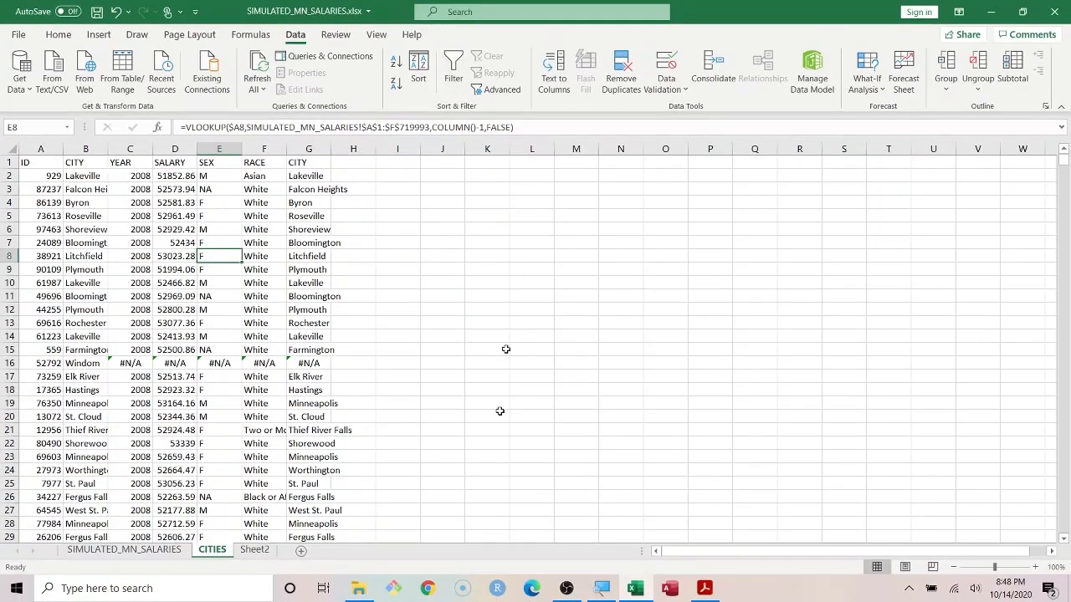
# Switch to the Unit_6-LookupsInExcel PDF in Adobe Acrobat Reader and go to slide 22 on connecting Excel to an ODBC connection.
pyautogui.click(703, 588)
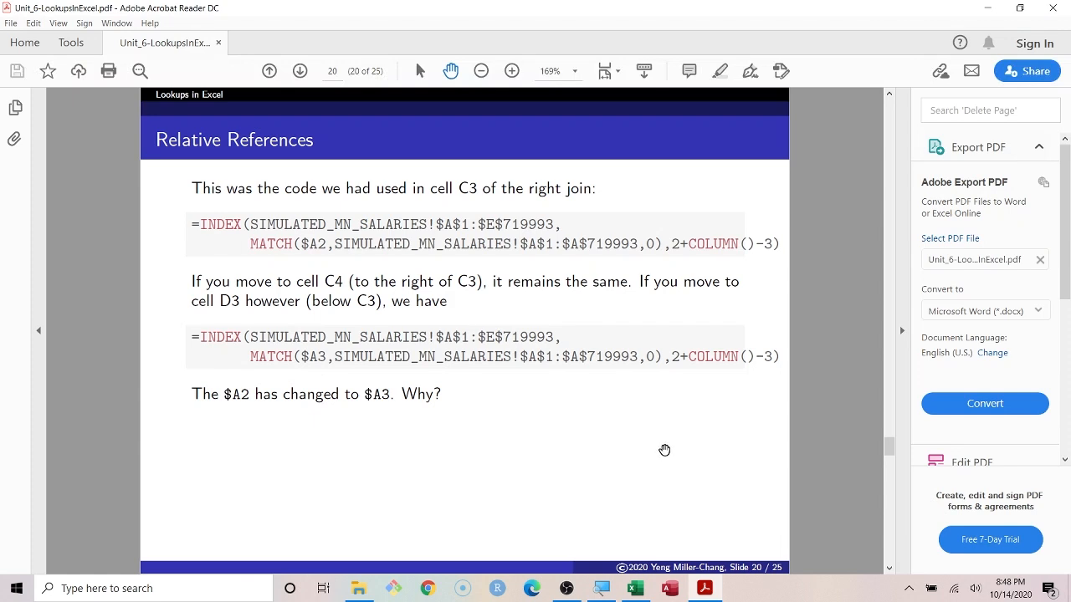
pyautogui.scroll(-2, 663, 443)
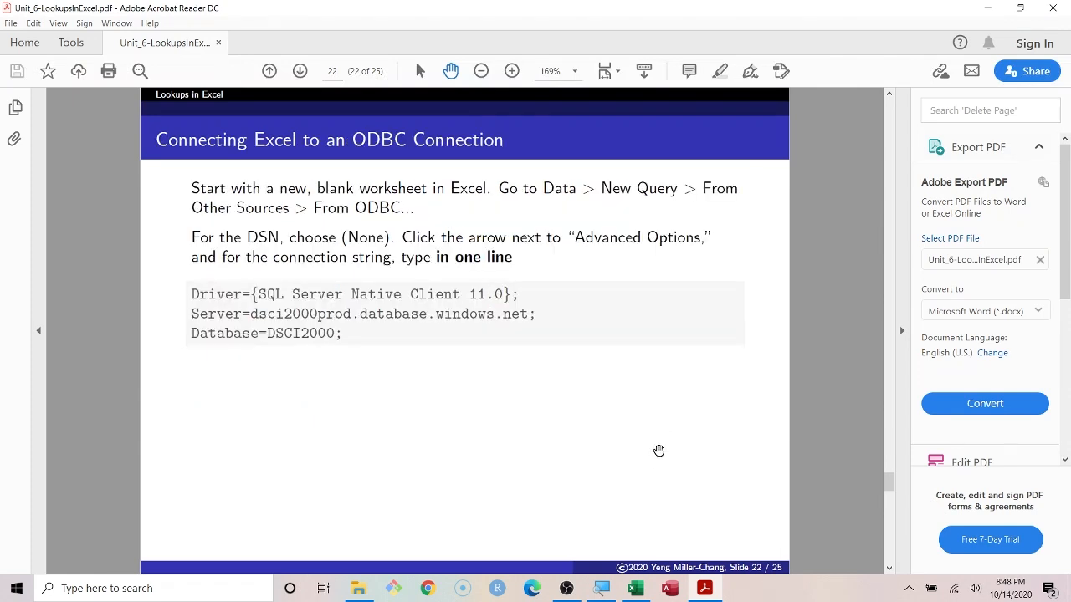